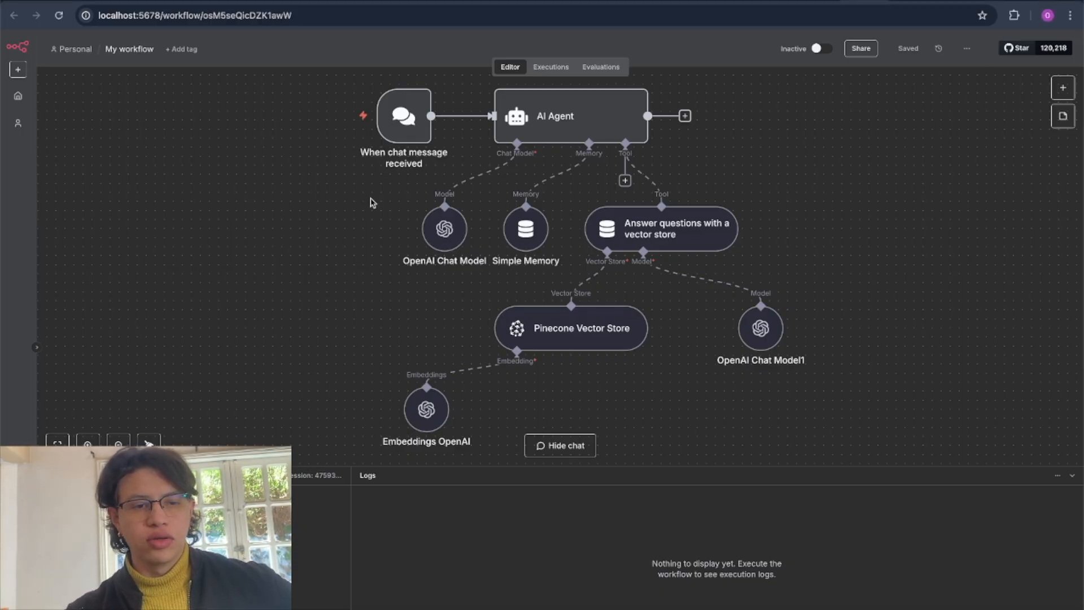
Review the AI Agent chat workflow and the embeddings workflow that loads Google Drive files into Pinecone.
{"action": "mouse_move", "coordinate": [397, 119]}
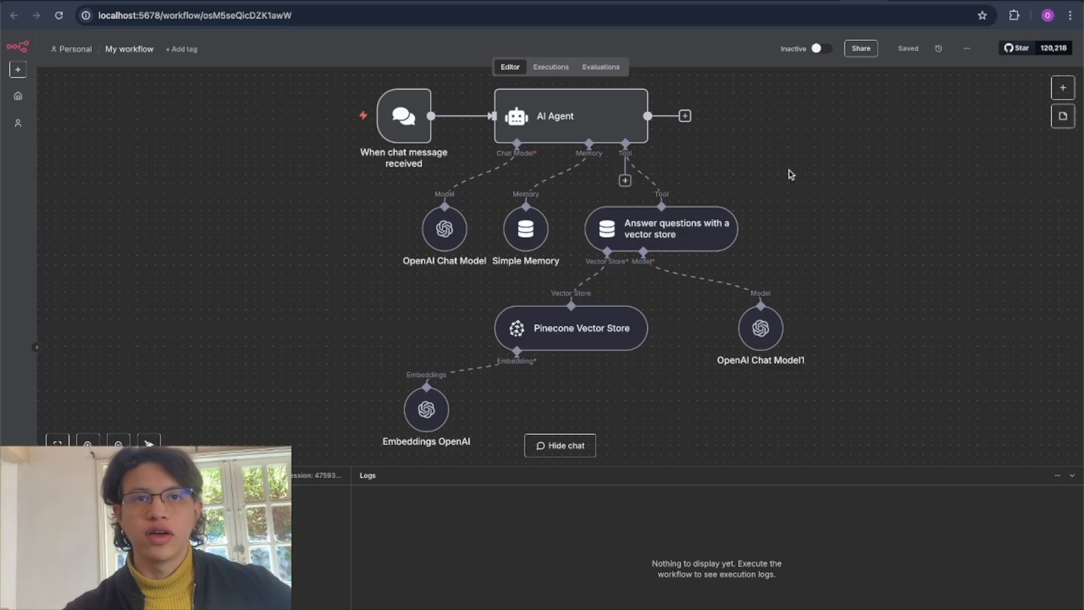
{"action": "left_click", "coordinate": [822, 1]}
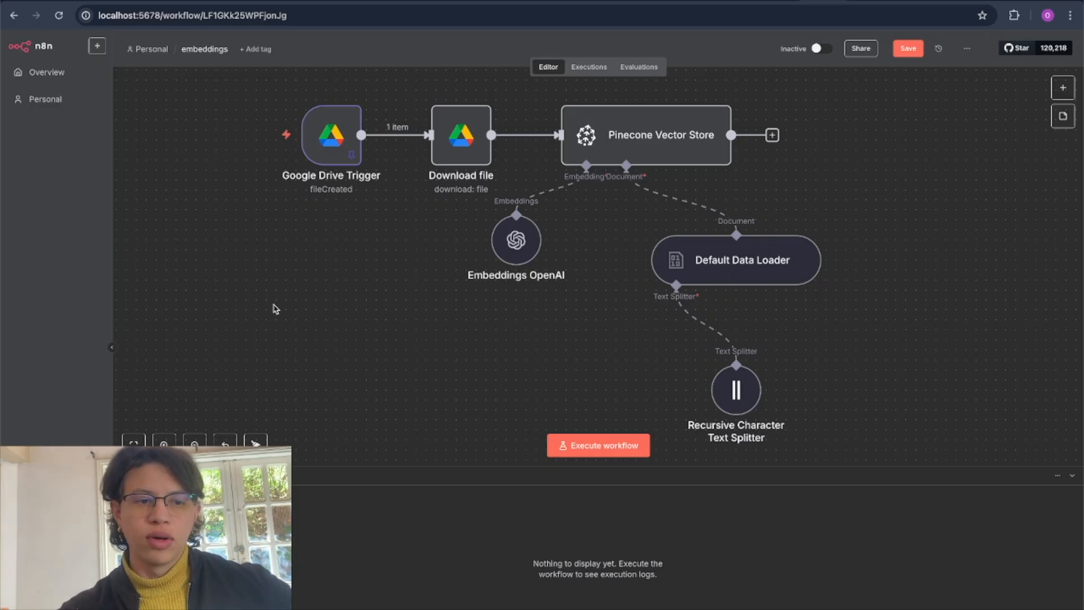
{"action": "mouse_move", "coordinate": [347, 131]}
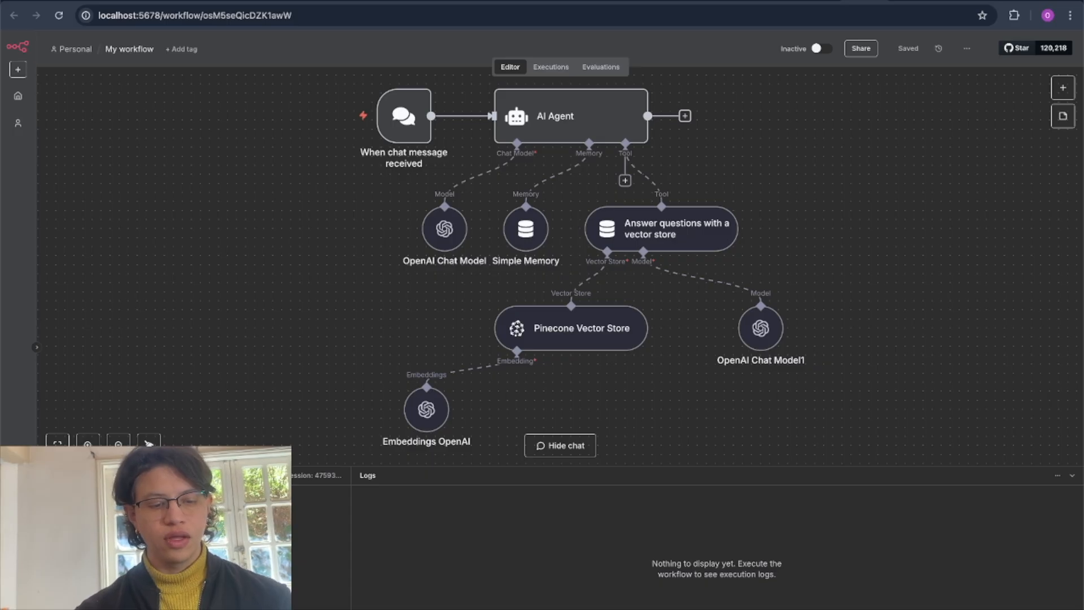
{"action": "key", "text": "Return"}
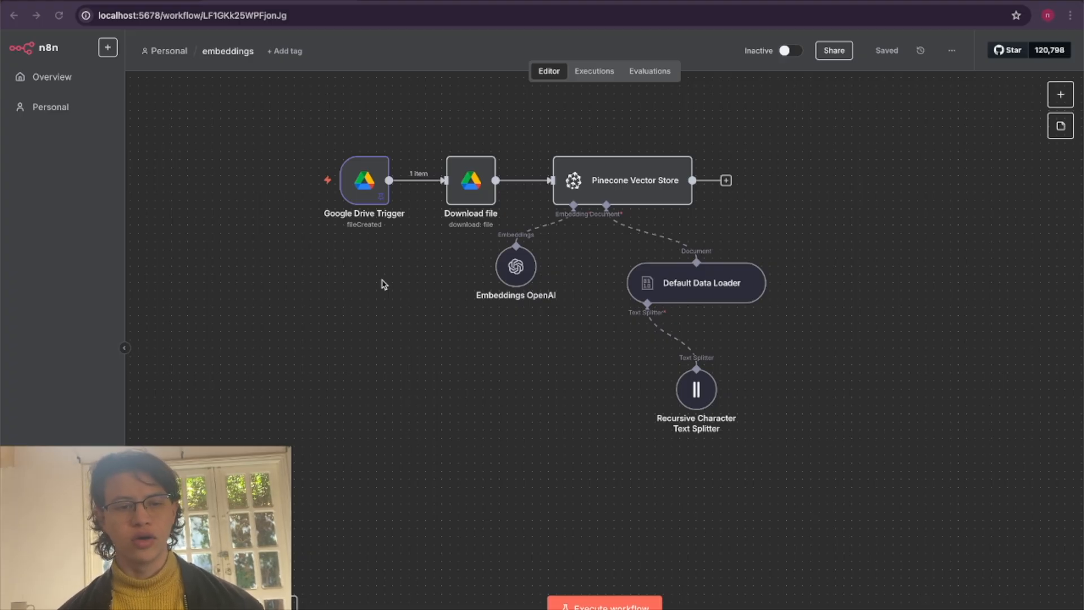
Switch to Google Drive, examine invoicesample (1).pdf in the n8n-video folder, and return to the embeddings workflow.
{"action": "left_click", "coordinate": [564, 2]}
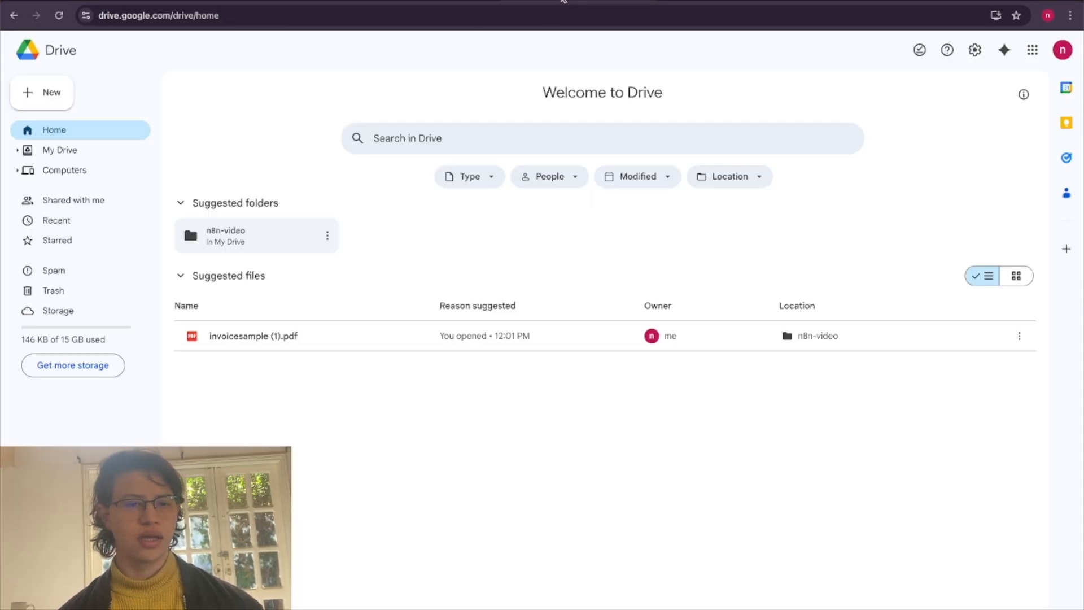
{"action": "double_click", "coordinate": [241, 238]}
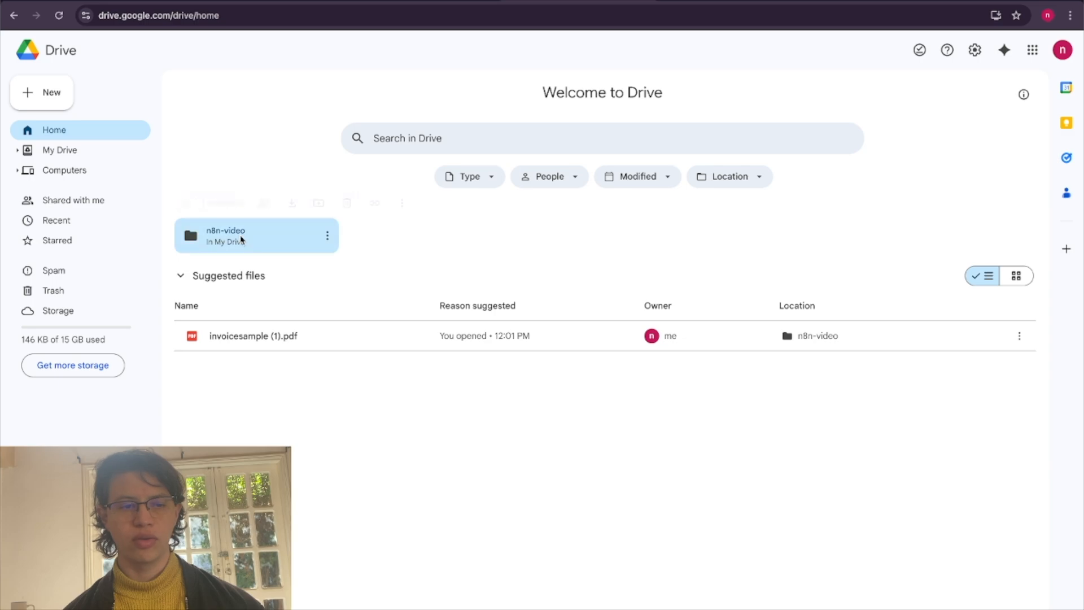
{"action": "double_click", "coordinate": [324, 184]}
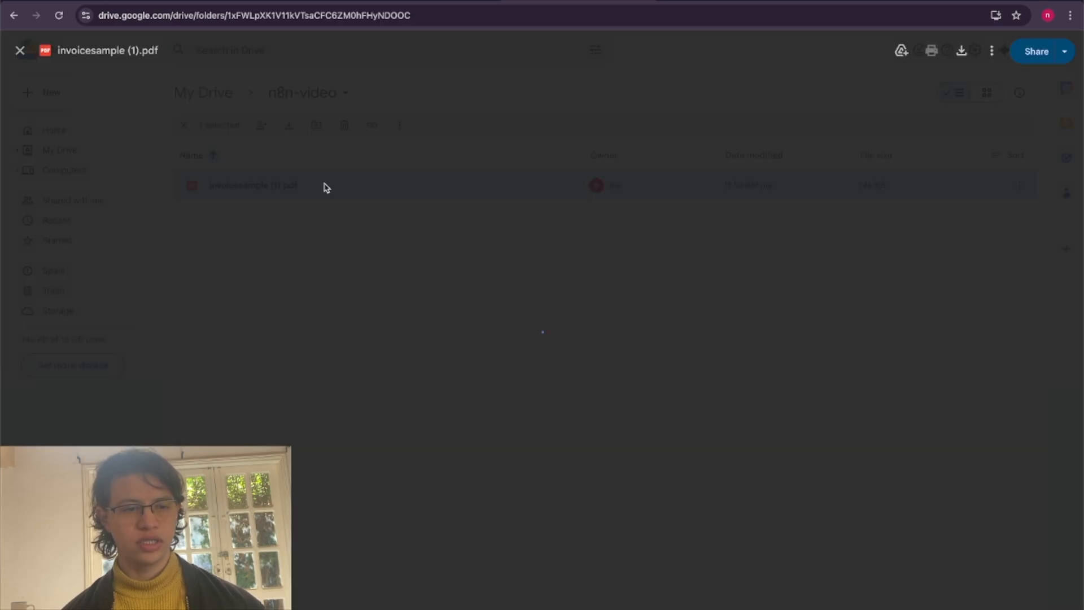
{"action": "scroll", "coordinate": [467, 392], "scroll_direction": "down", "scroll_amount": 3}
{"action": "scroll", "coordinate": [467, 392], "scroll_direction": "up", "scroll_amount": 3}
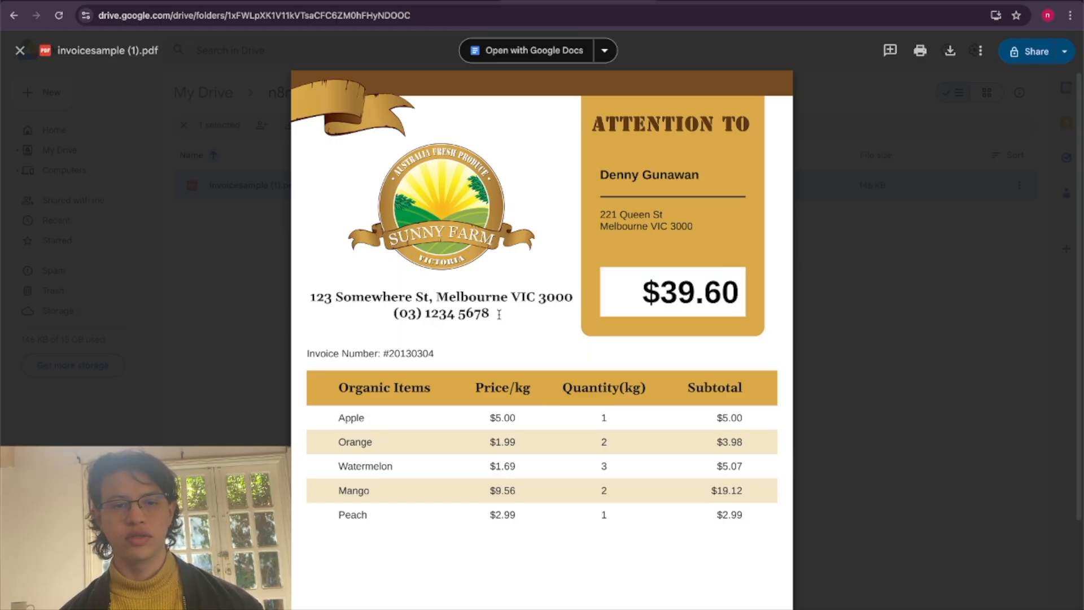
{"action": "scroll", "coordinate": [347, 342], "scroll_direction": "down", "scroll_amount": 1}
{"action": "scroll", "coordinate": [348, 342], "scroll_direction": "down", "scroll_amount": 1}
{"action": "left_click_drag", "start_coordinate": [342, 365], "coordinate": [416, 450]}
{"action": "left_click", "coordinate": [534, 412]}
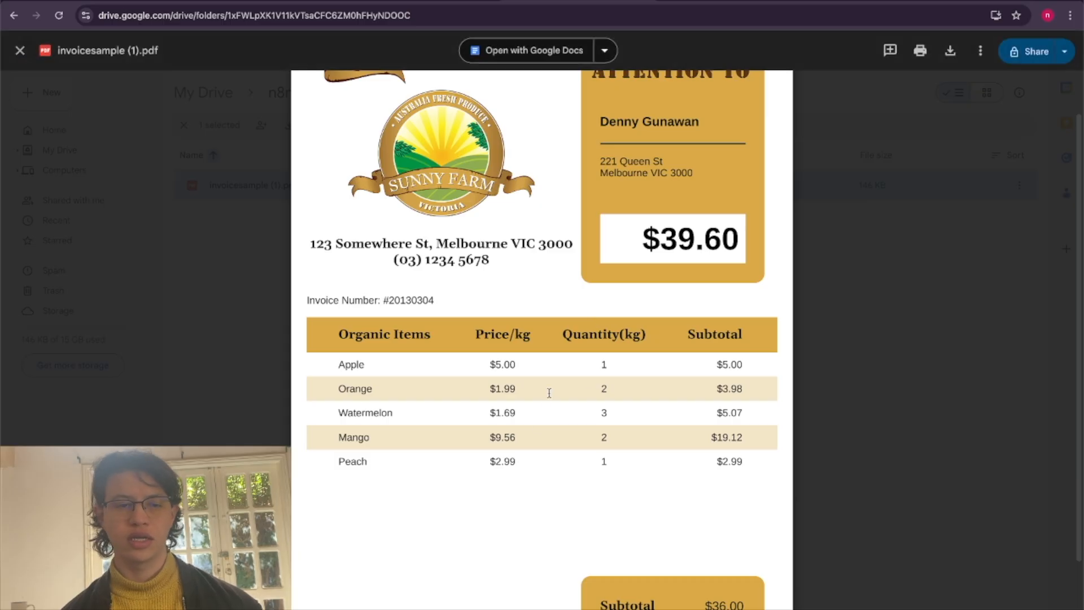
{"action": "left_click", "coordinate": [18, 51]}
{"action": "left_click", "coordinate": [316, 241]}
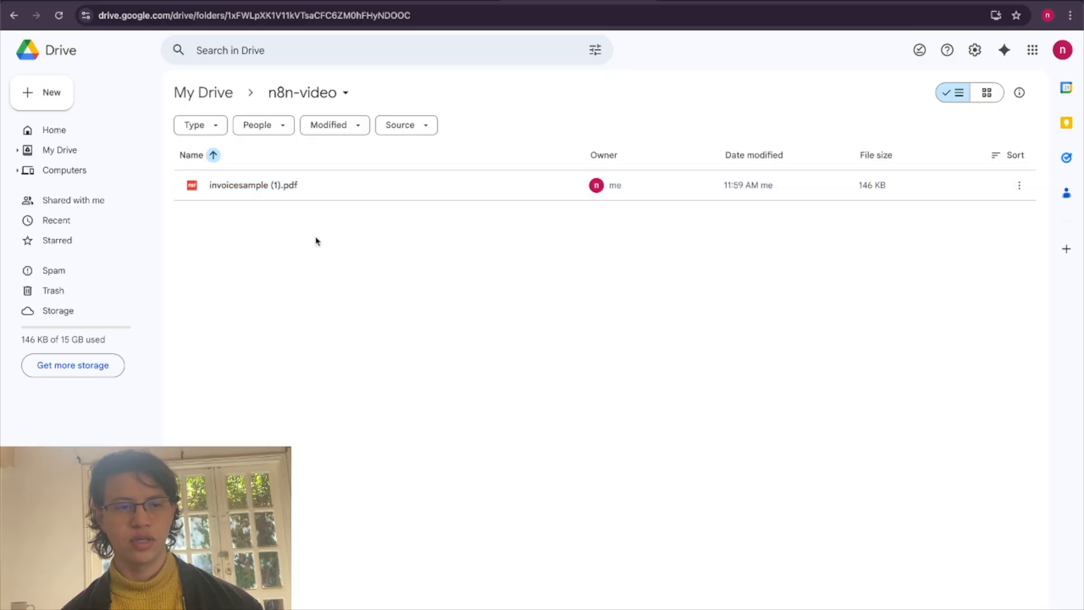
{"action": "left_click", "coordinate": [310, 1]}
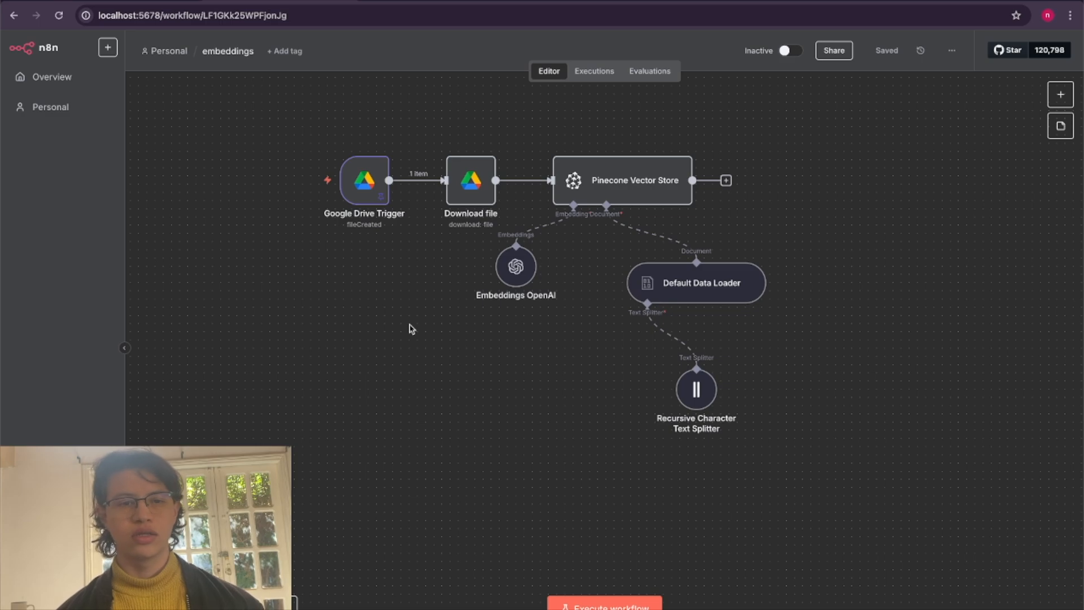
{"action": "scroll", "coordinate": [411, 329], "scroll_direction": "down", "scroll_amount": 1}
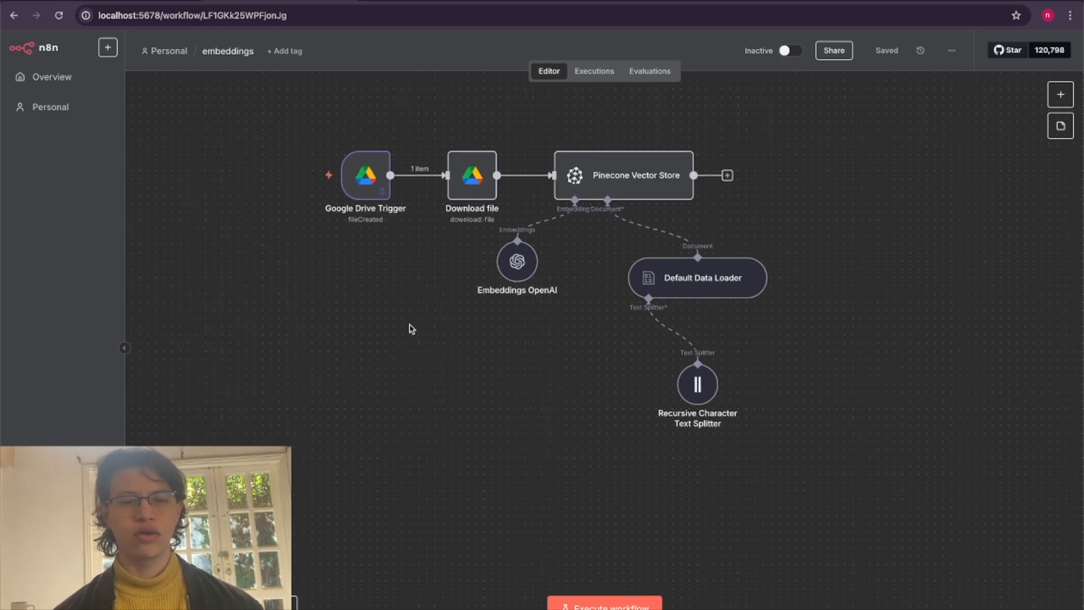
Search the web for "docker n8n" and copy the Starting n8n commands from the n8n Docker Installation docs.
{"action": "key", "text": "ctrl+t"}
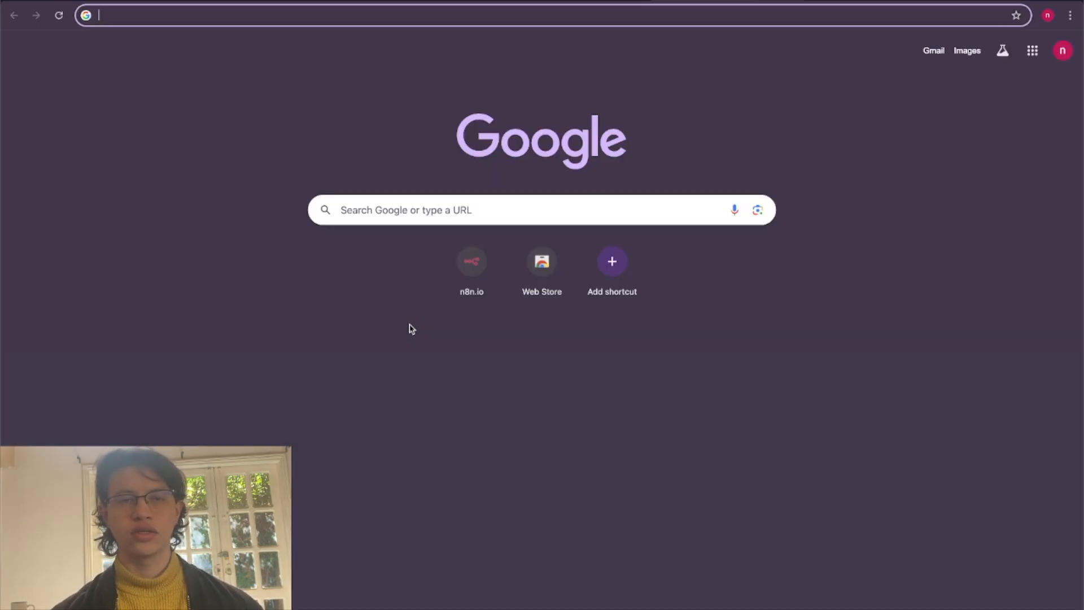
{"action": "type", "text": "d"}
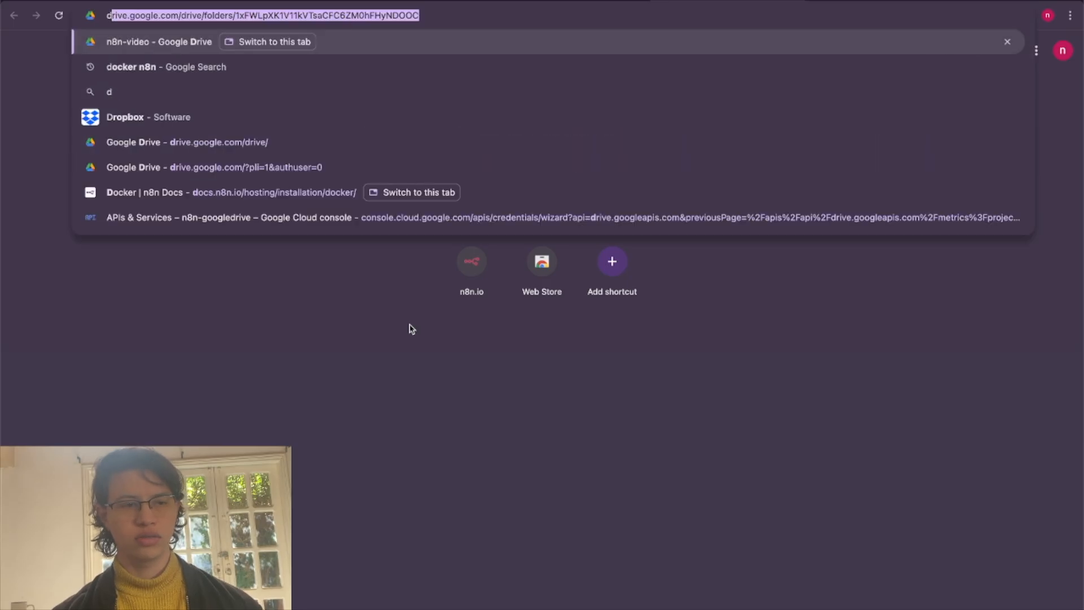
{"action": "type", "text": "ocker n8n"}
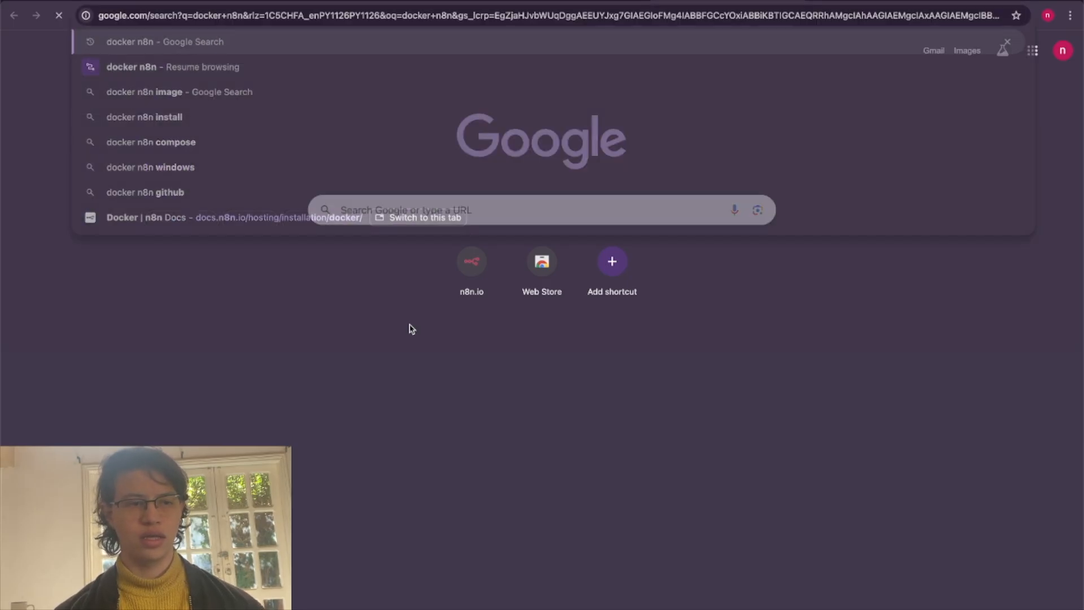
{"action": "key", "text": "Return"}
{"action": "left_click", "coordinate": [228, 167]}
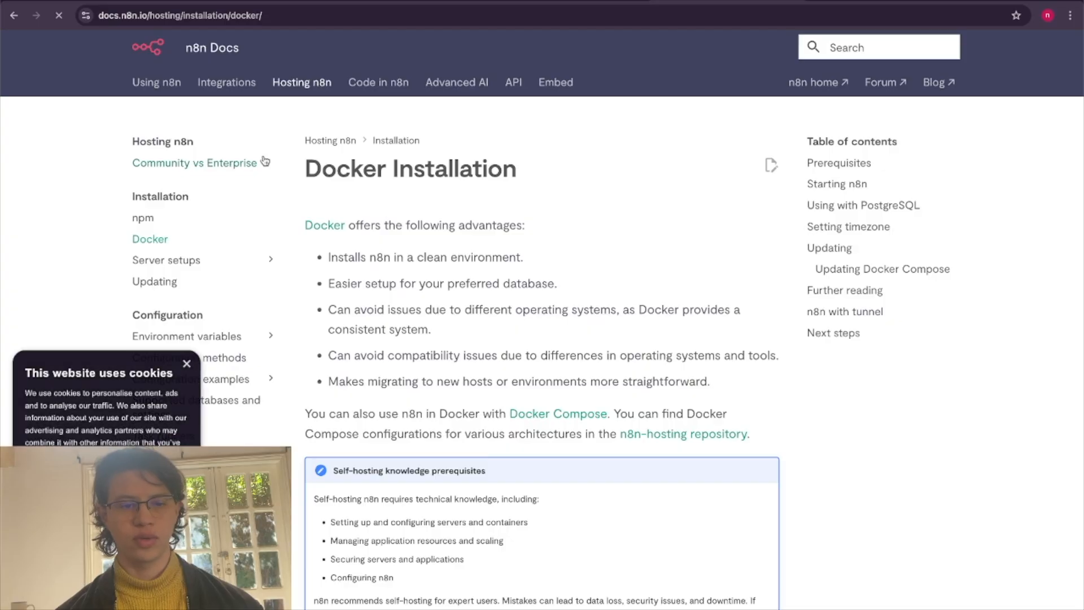
{"action": "scroll", "coordinate": [473, 346], "scroll_direction": "down", "scroll_amount": 15}
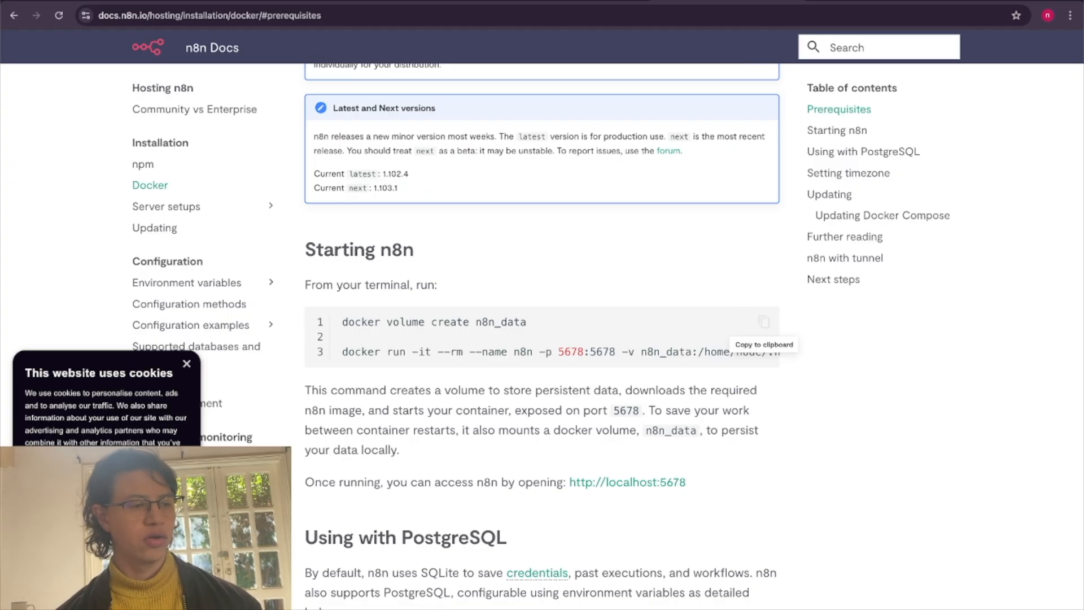
In Terminal, run docker volume create n8n_data and docker run -it --rm --name n8n -p 5678:5678 -v n8n_data:/home/node/.n8n docker.n8n.io/n8nio/n8n.
{"action": "key", "text": "super+space"}
{"action": "type", "text": "terminal"}
{"action": "key", "text": "Return"}
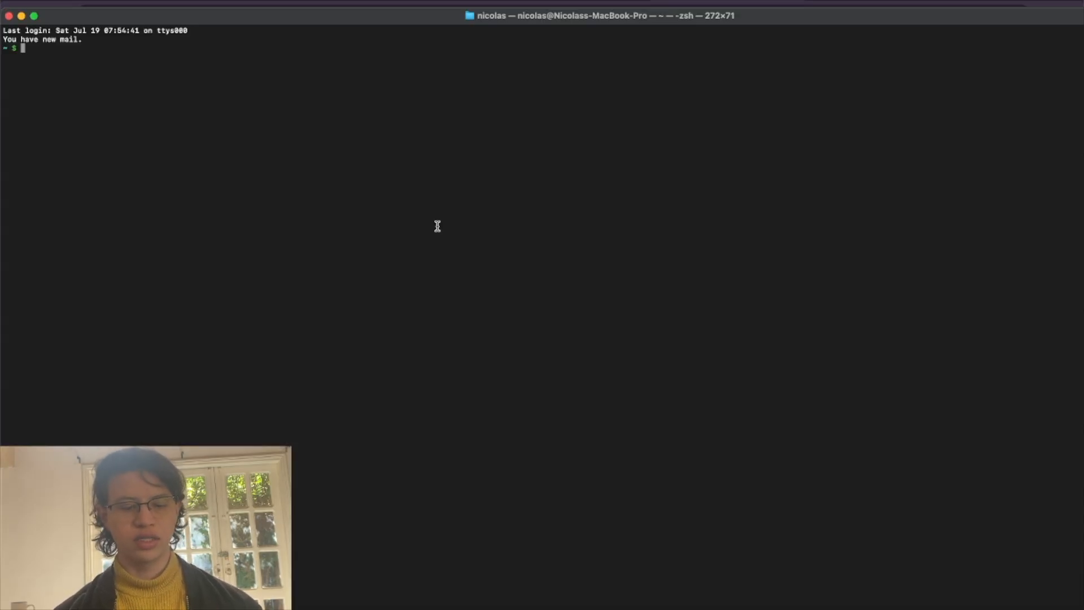
{"action": "type", "text": "docker volume create n8n_data  docker run -it --rm --name n8n -p 5678:5678 -v n8n_data:/home/node/.n8n docker.n8n.io/n8nio/n8n"}
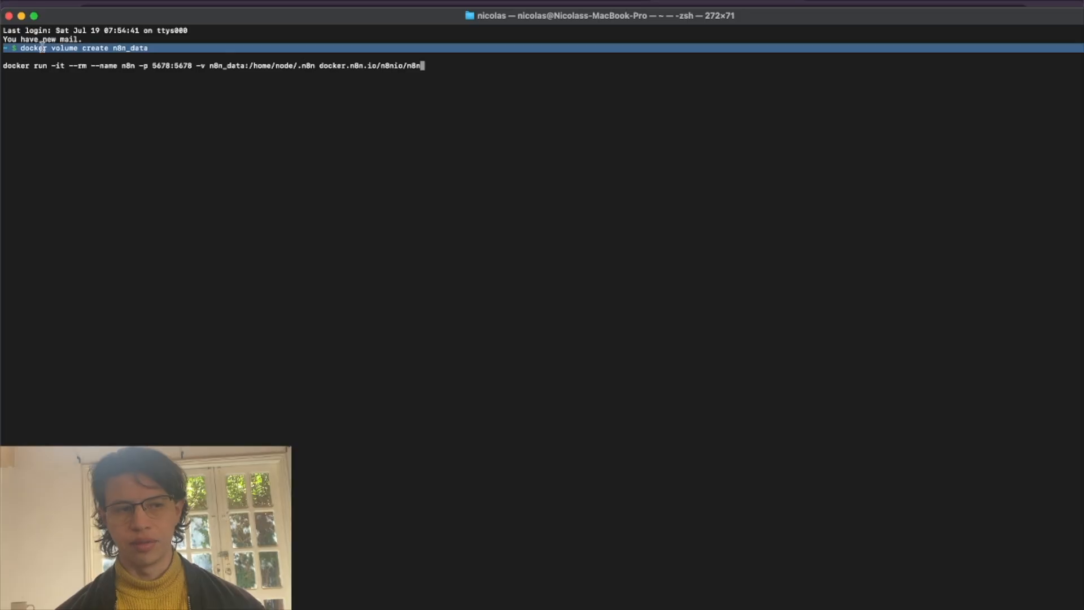
{"action": "left_click_drag", "start_coordinate": [20, 48], "coordinate": [156, 49]}
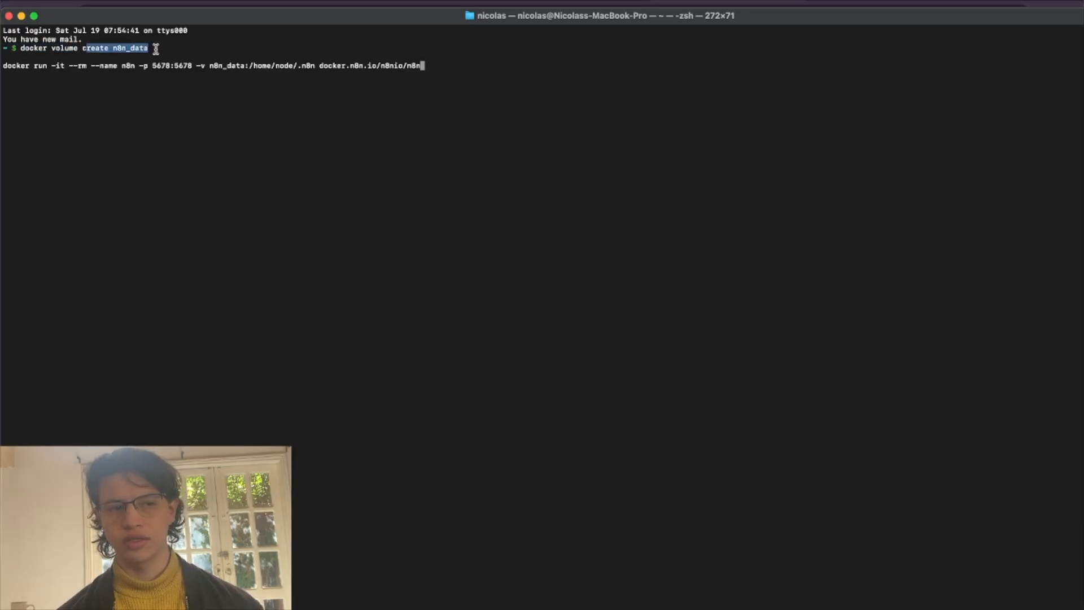
{"action": "left_click", "coordinate": [181, 102]}
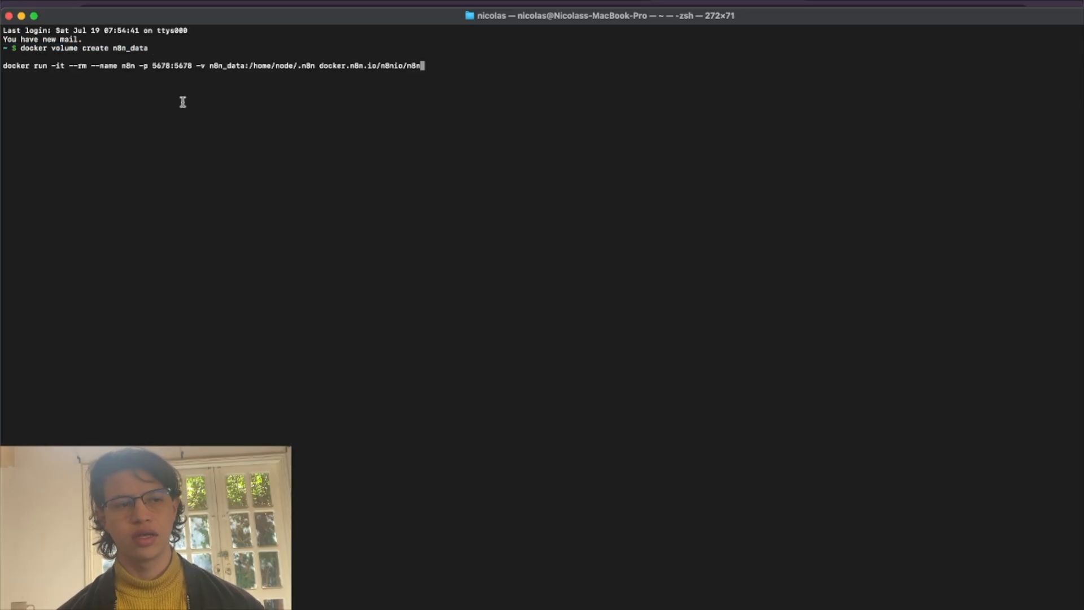
{"action": "triple_click", "coordinate": [126, 67]}
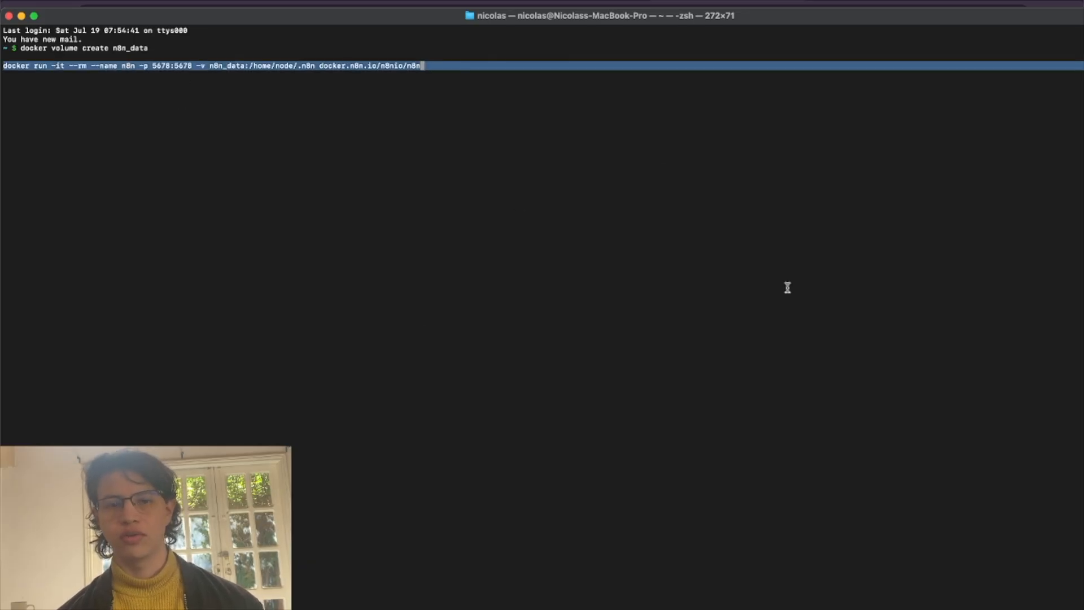
{"action": "left_click", "coordinate": [431, 277]}
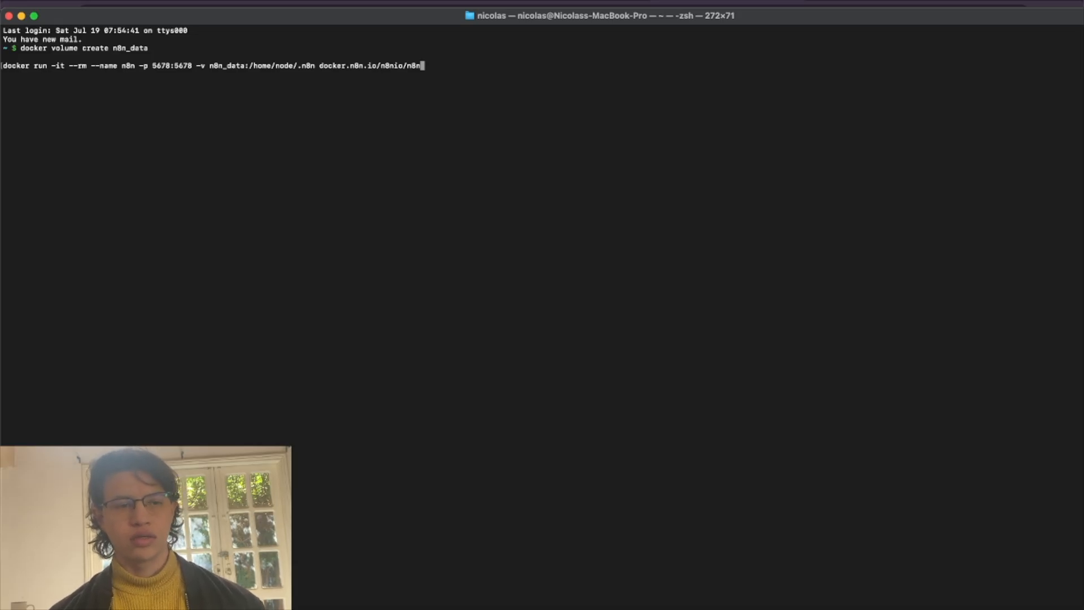
{"action": "key", "text": "Return"}
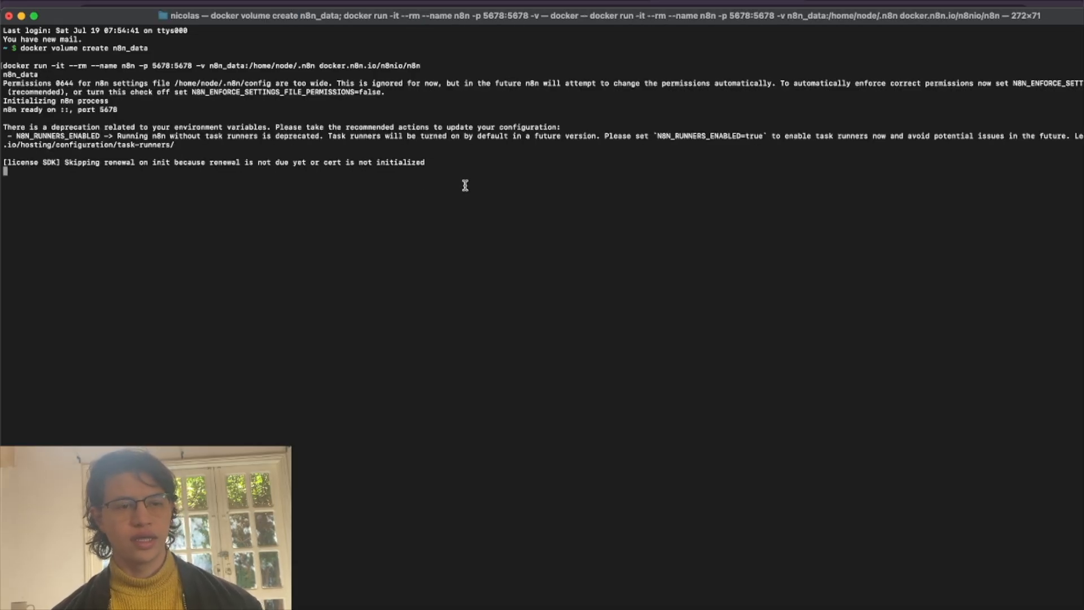
{"action": "left_click_drag", "start_coordinate": [14, 81], "coordinate": [170, 211]}
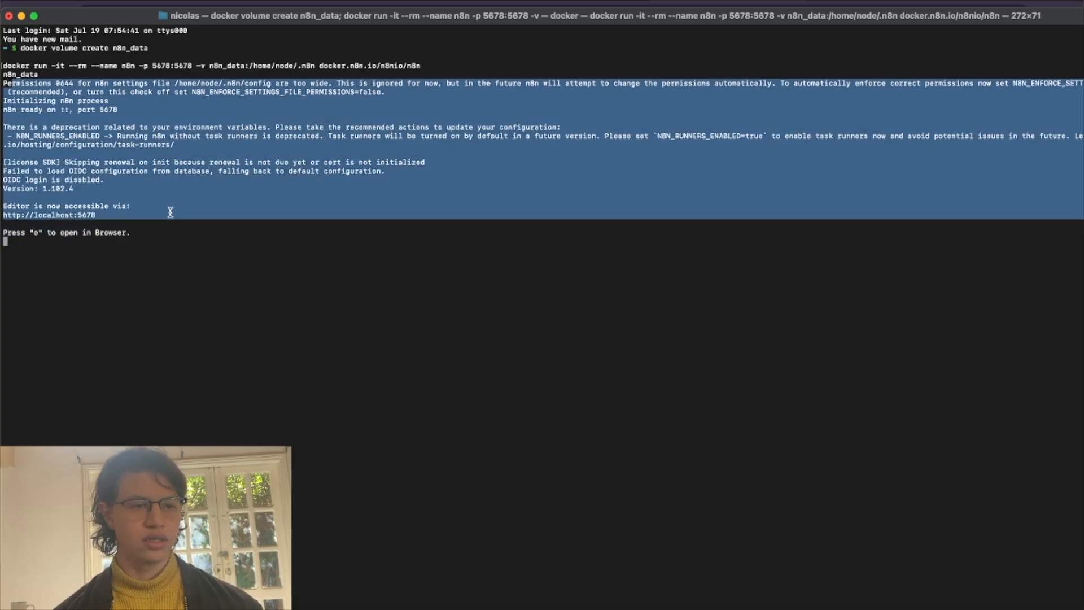
{"action": "left_click", "coordinate": [124, 205]}
{"action": "left_click_drag", "start_coordinate": [94, 222], "coordinate": [1, 205]}
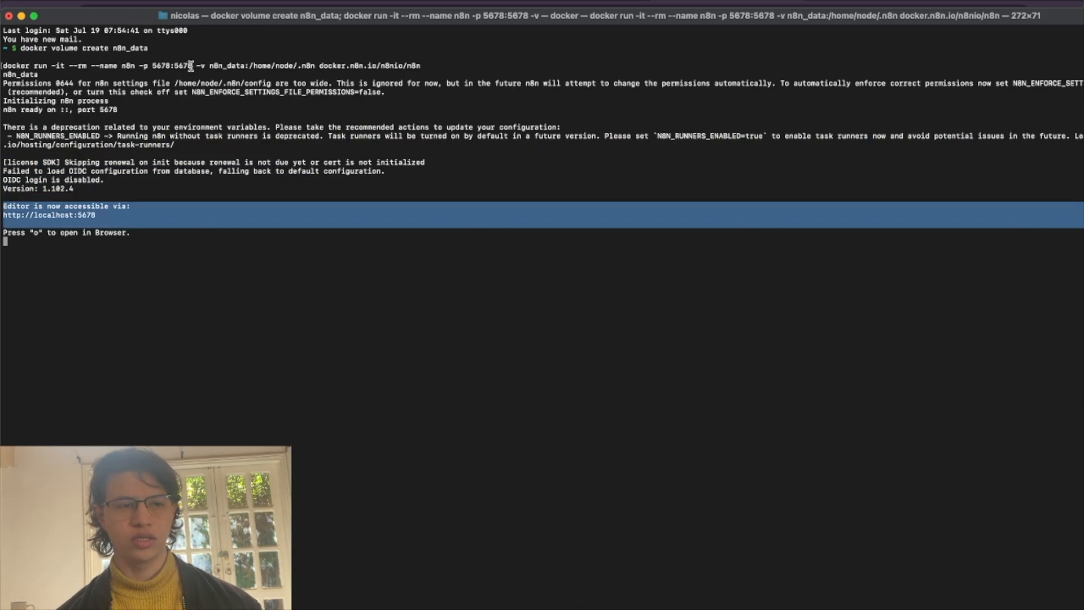
{"action": "triple_click", "coordinate": [77, 217]}
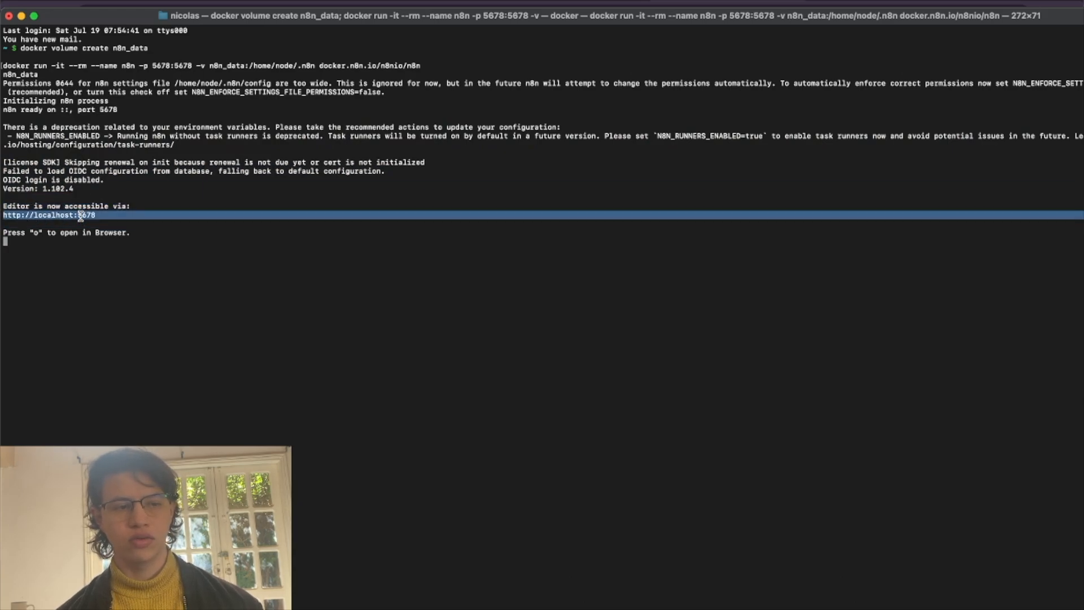
{"action": "key", "text": "super+Tab"}
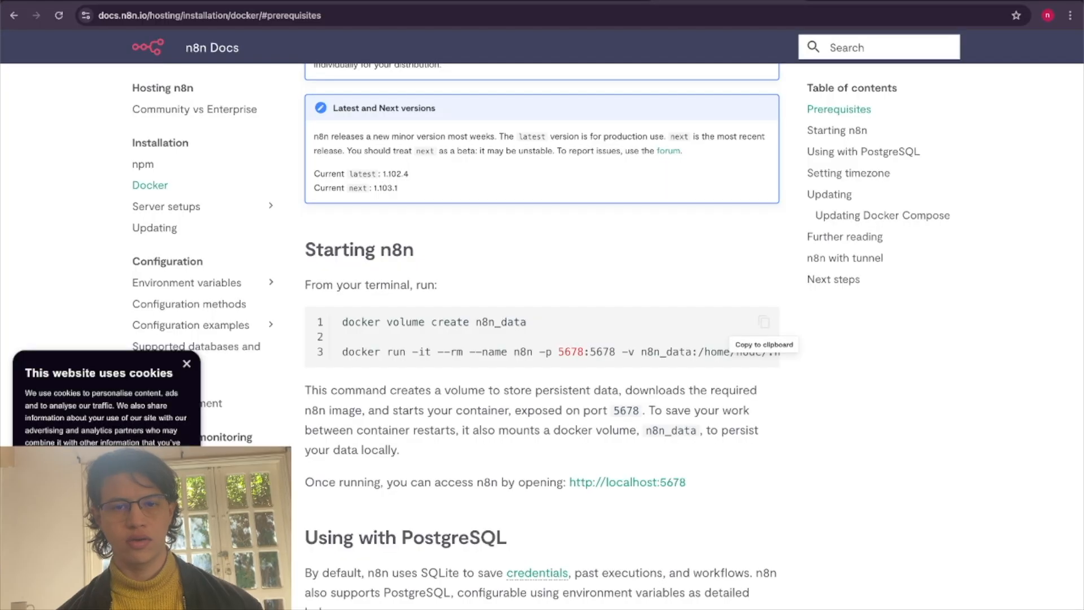
{"action": "key", "text": "ctrl+t"}
{"action": "type", "text": "http://localhost:5678"}
{"action": "key", "text": "Return"}
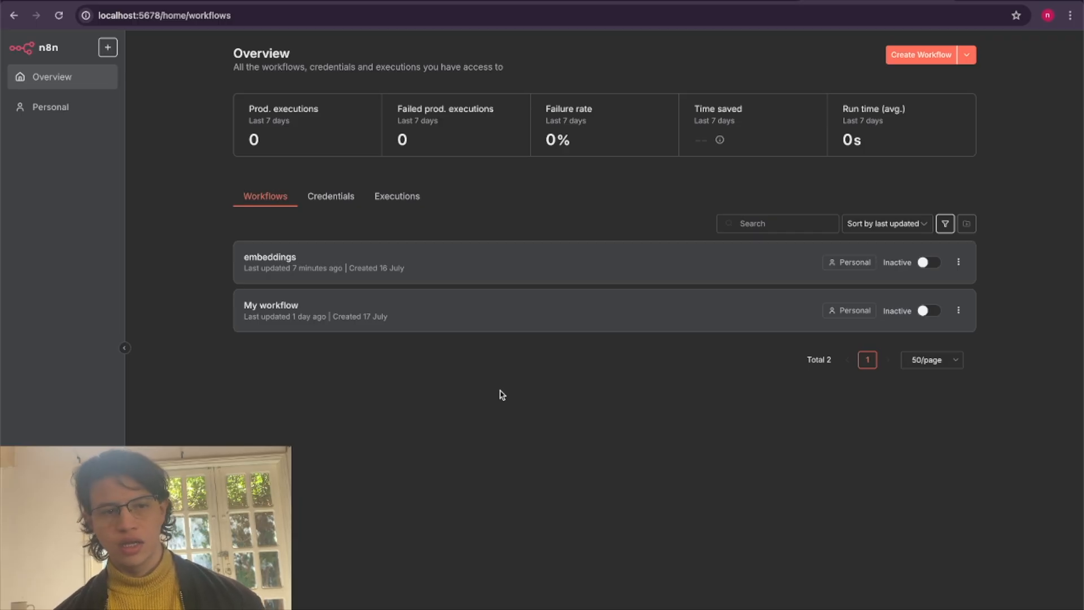
Return to the embeddings workflow's browser tab and create a new blank workflow in n8n.
{"action": "key", "text": "ctrl+shift+Tab"}
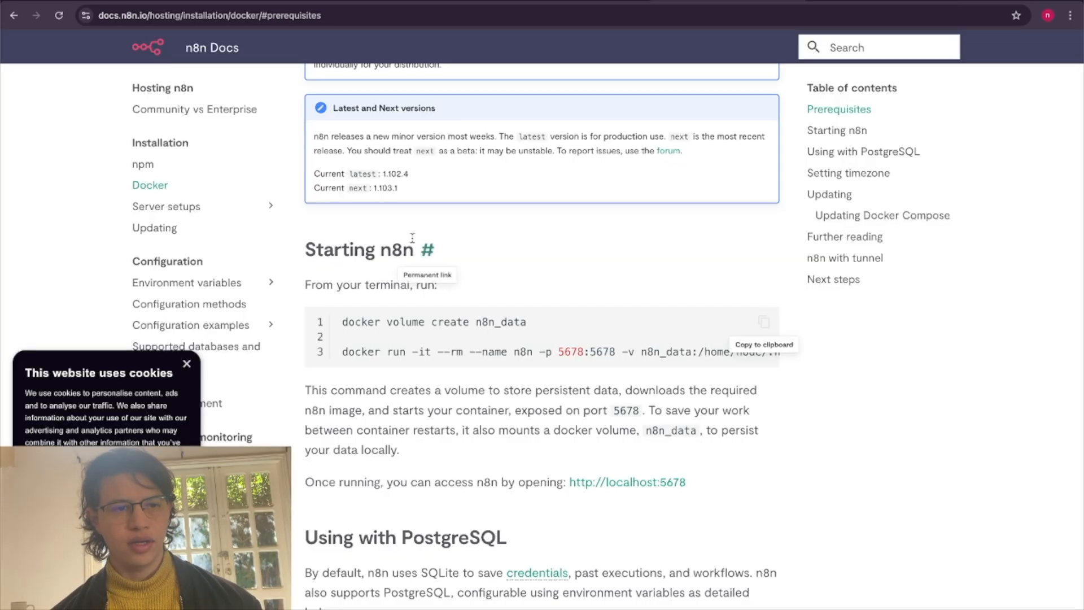
{"action": "key", "text": "ctrl+Tab"}
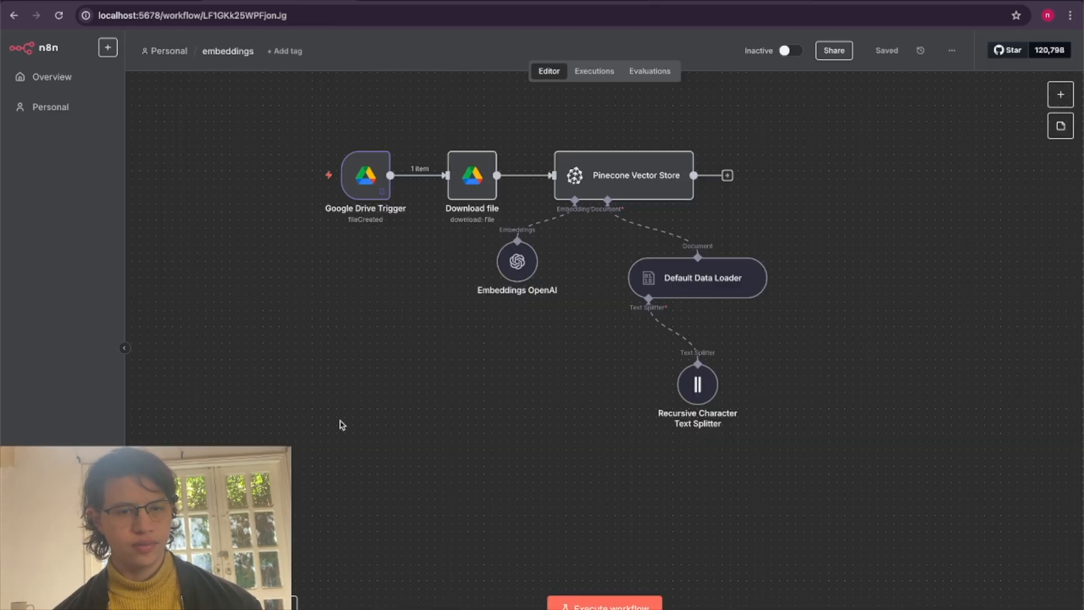
{"action": "left_click", "coordinate": [107, 47]}
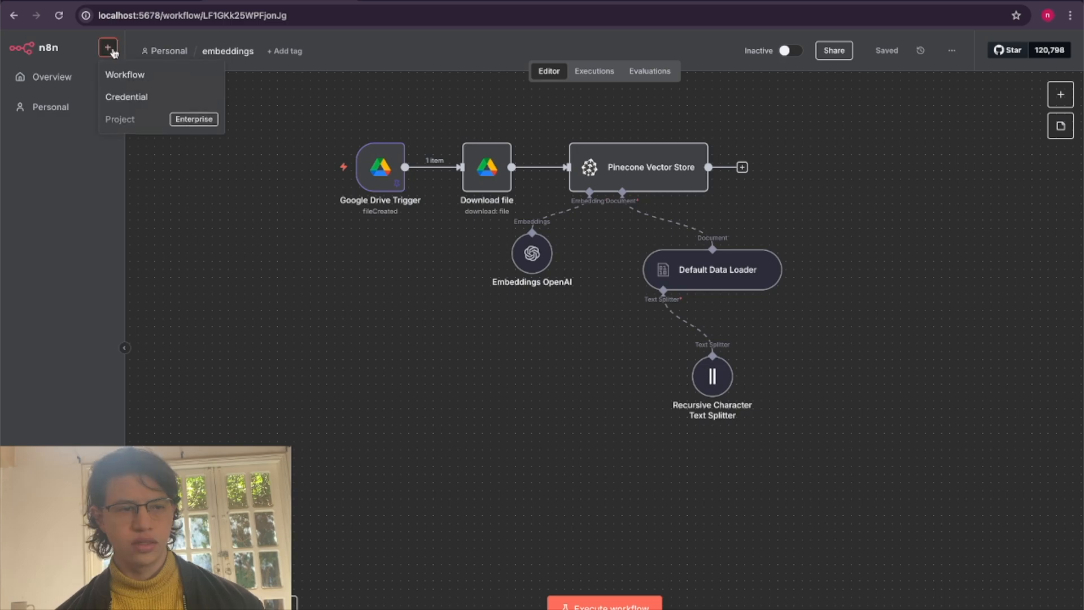
{"action": "left_click", "coordinate": [173, 84]}
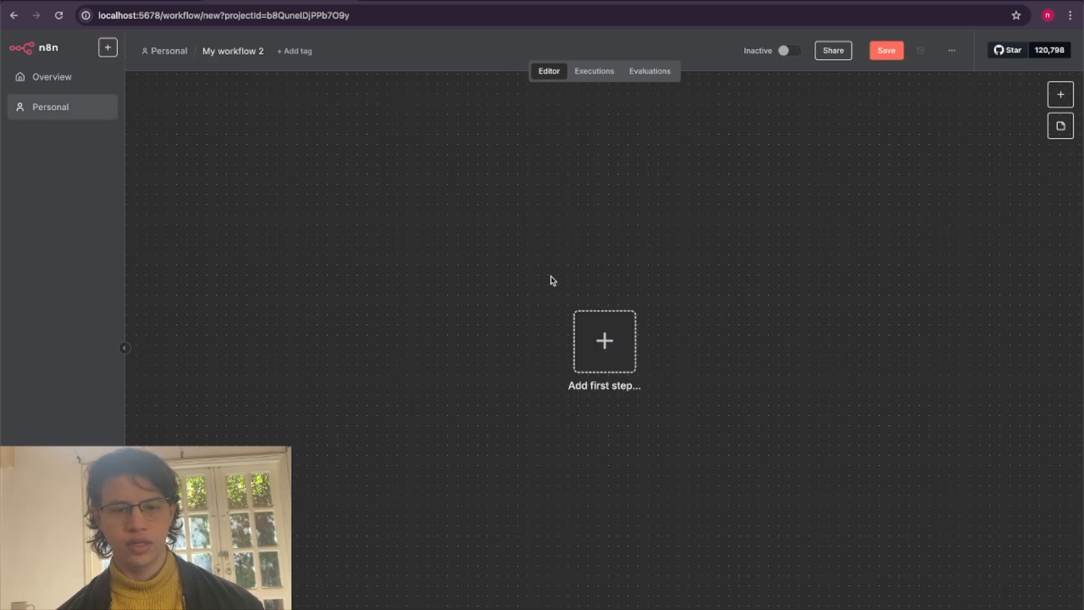
Add a Google Drive trigger as the workflow's first step, using On changes involving a specific folder.
{"action": "left_click", "coordinate": [601, 349]}
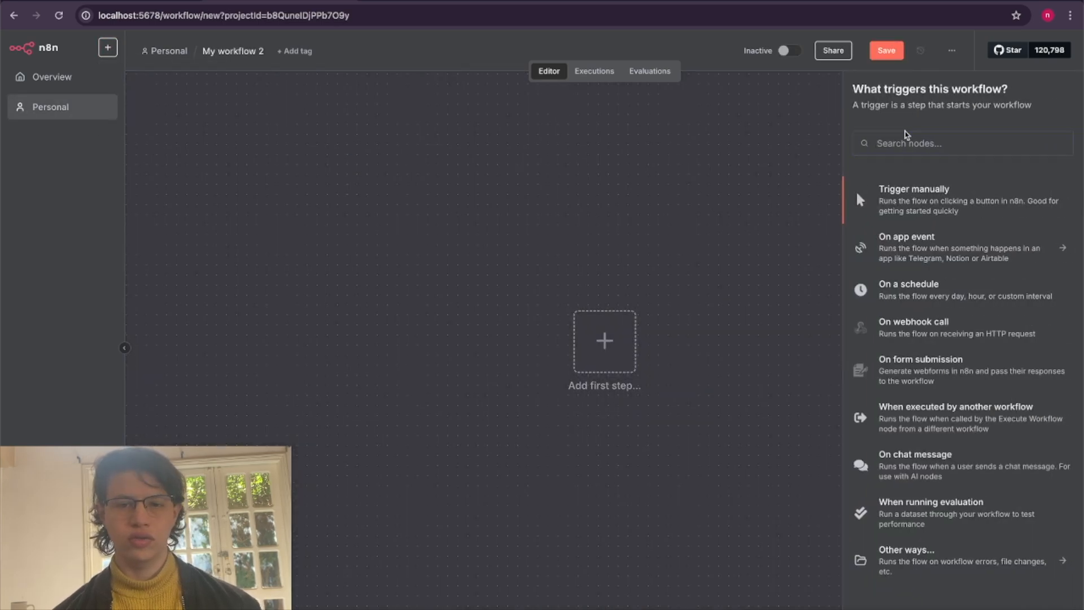
{"action": "type", "text": "goo"}
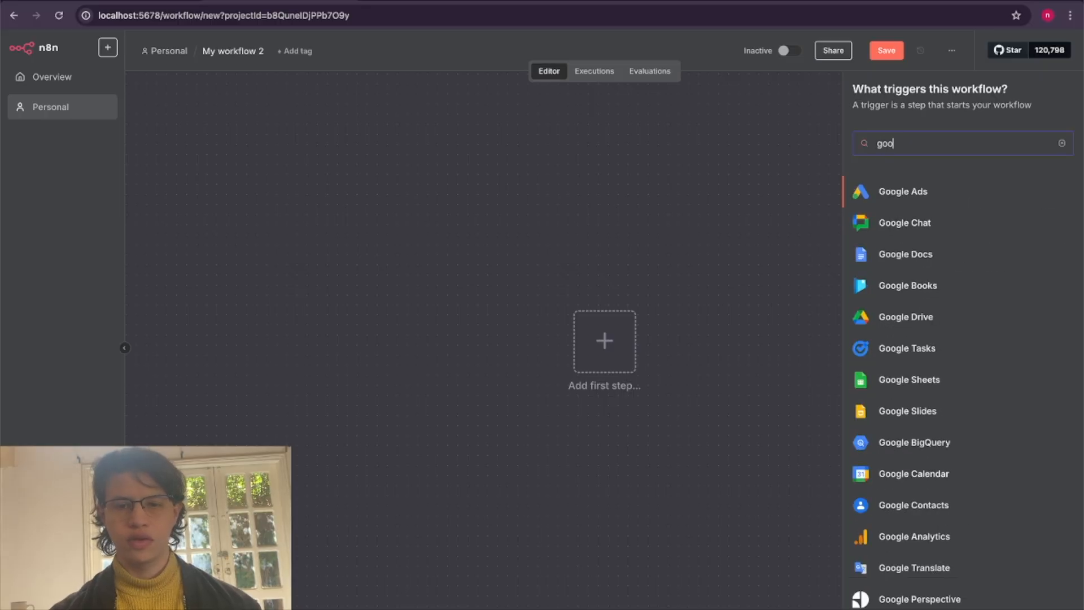
{"action": "type", "text": "gle drive"}
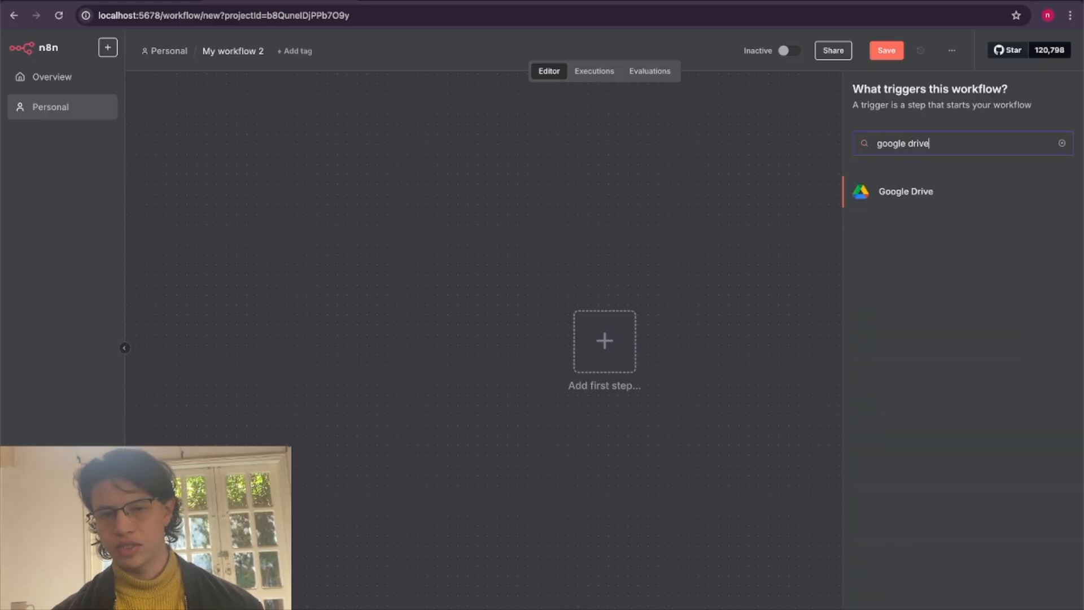
{"action": "left_click", "coordinate": [888, 193]}
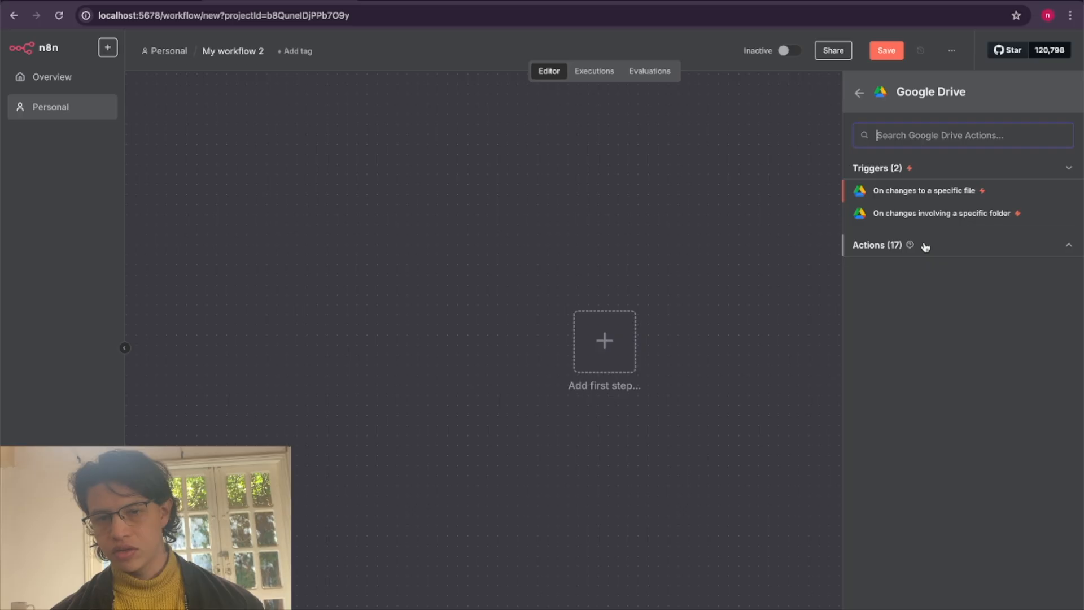
{"action": "left_click", "coordinate": [925, 247]}
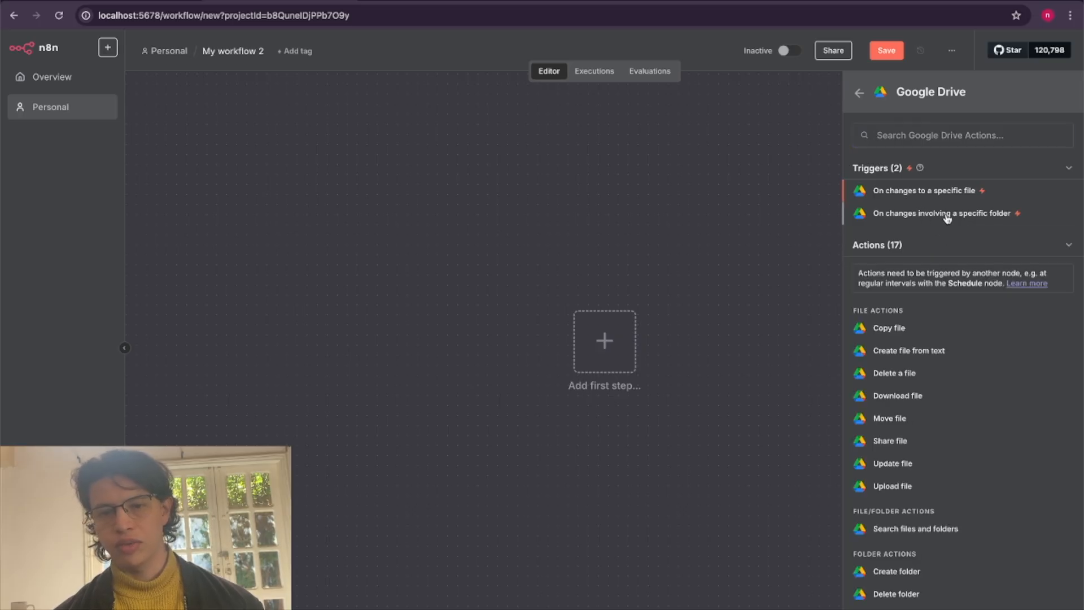
{"action": "left_click", "coordinate": [947, 219]}
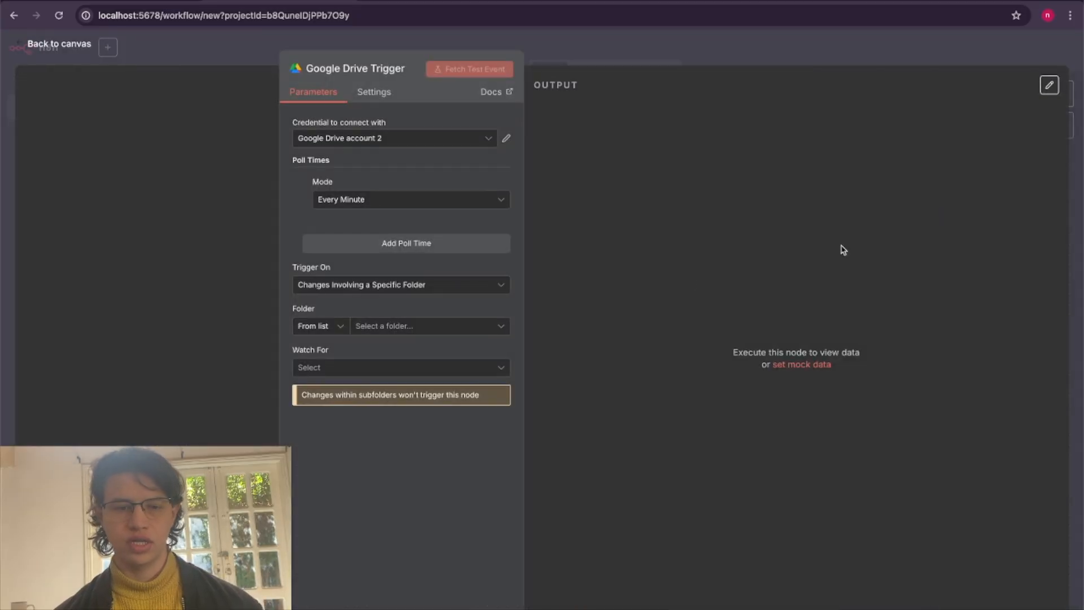
Keep Google Drive account 2 as the trigger's credential and set the poll mode to Every Week.
{"action": "left_click", "coordinate": [417, 142]}
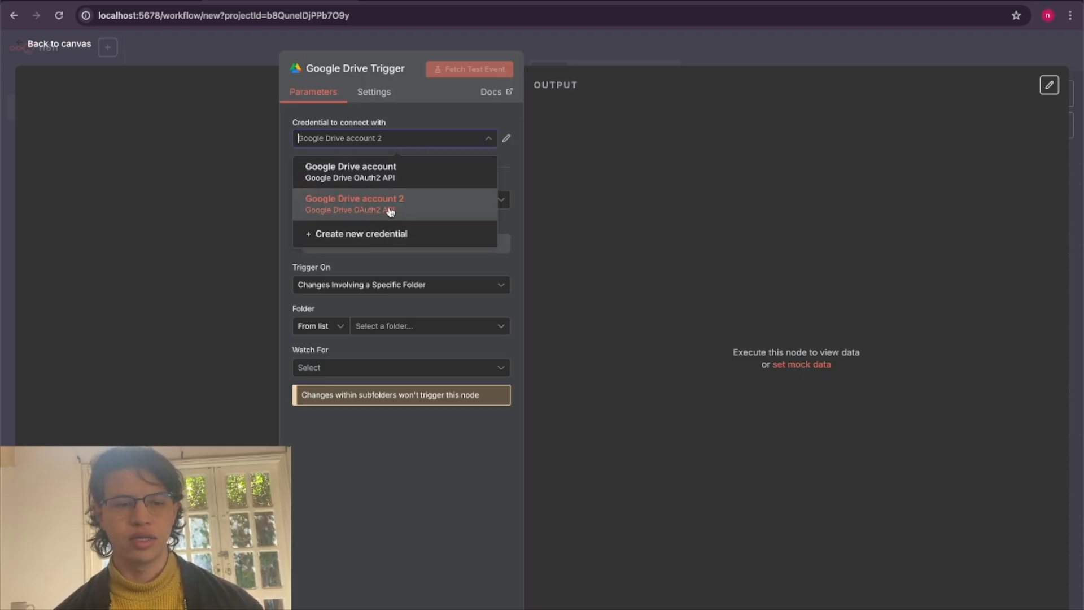
{"action": "left_click", "coordinate": [580, 202]}
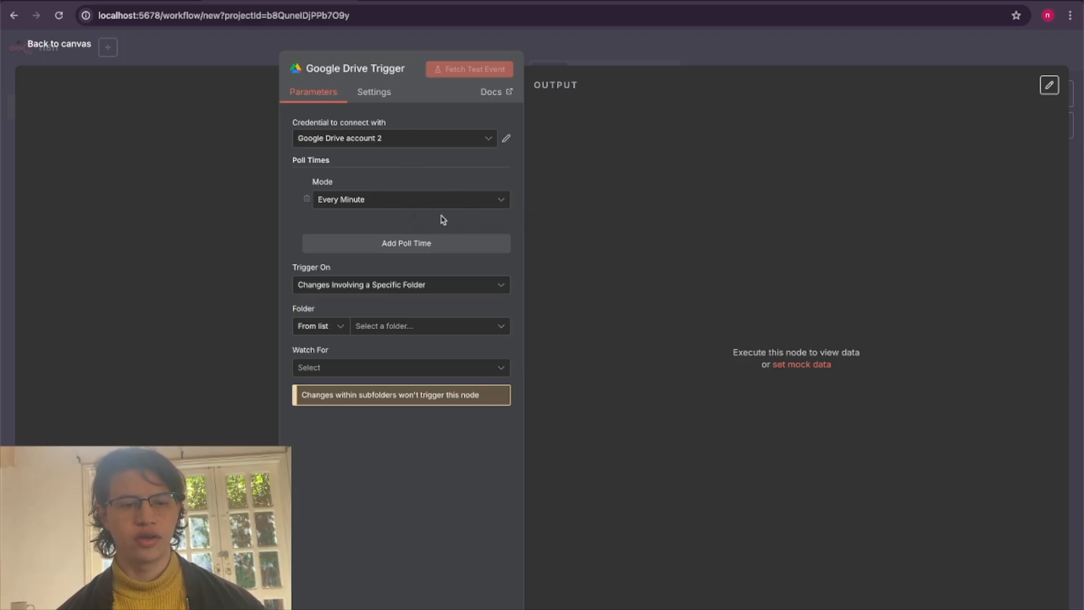
{"action": "left_click", "coordinate": [423, 202]}
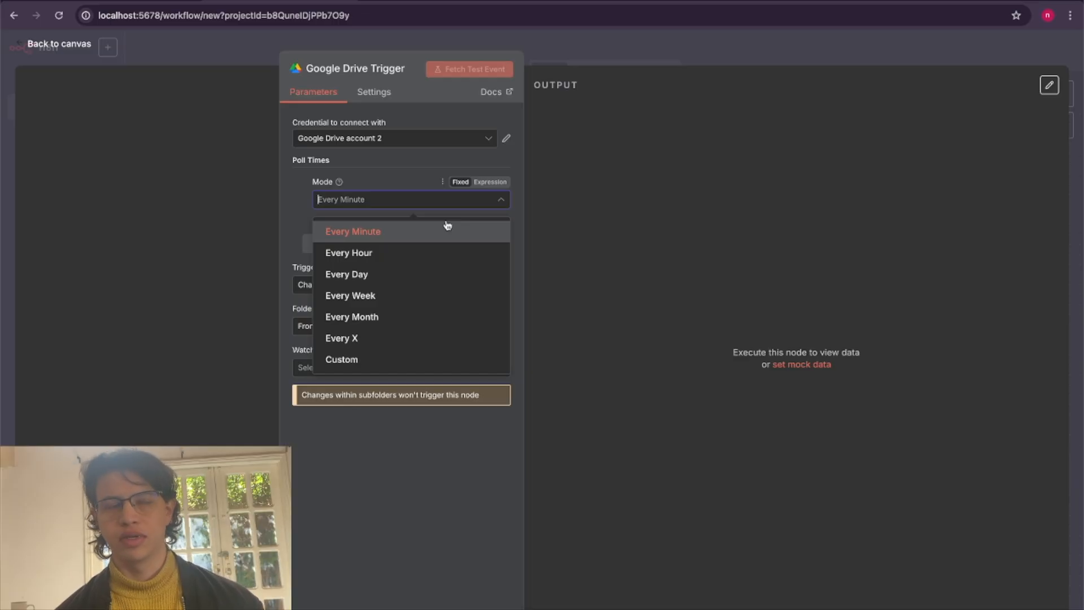
{"action": "left_click", "coordinate": [440, 293]}
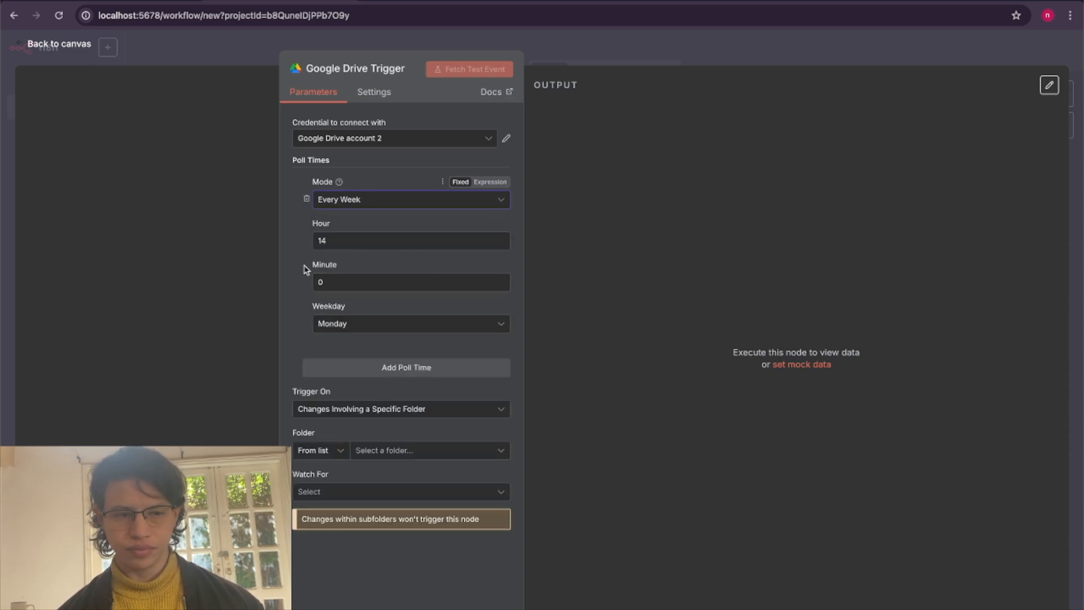
Set the trigger to Changes Involving a Specific Folder, choose the n8n-video folder and watch for File Created.
{"action": "left_click", "coordinate": [348, 409]}
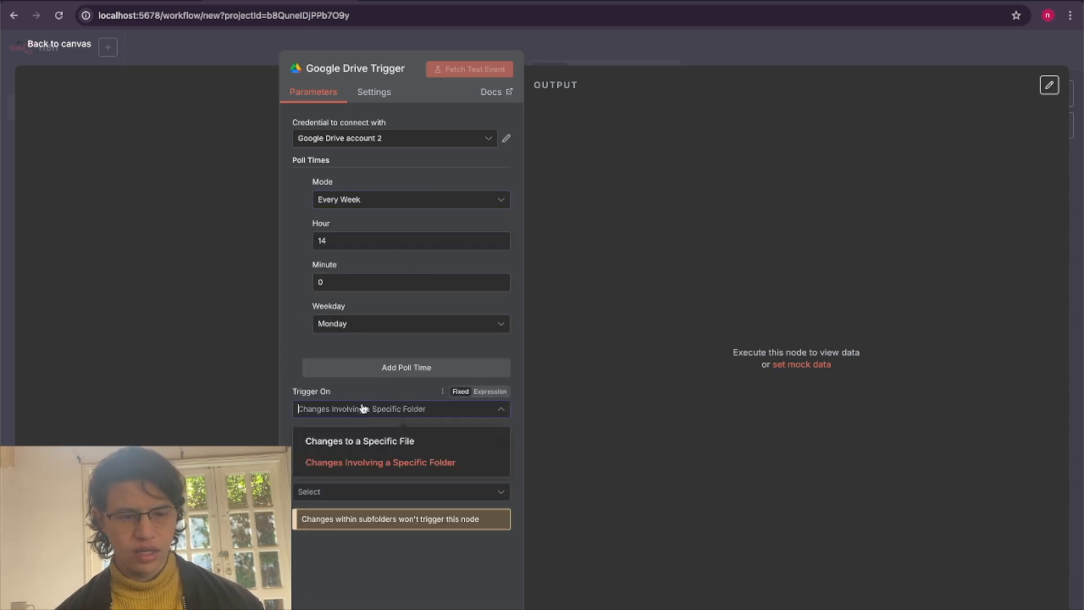
{"action": "left_click", "coordinate": [391, 464]}
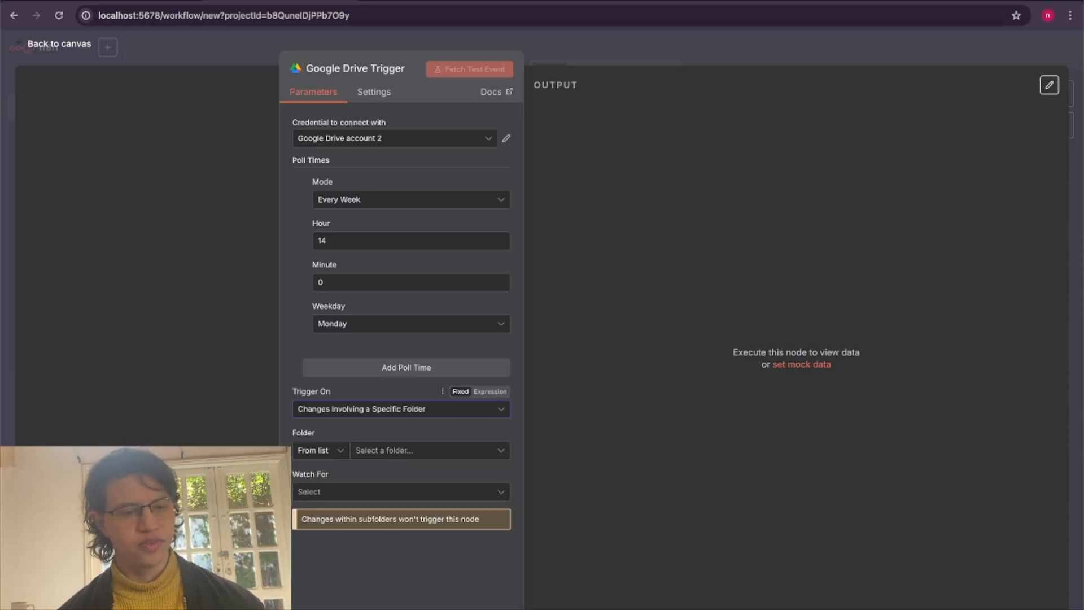
{"action": "left_click", "coordinate": [368, 451]}
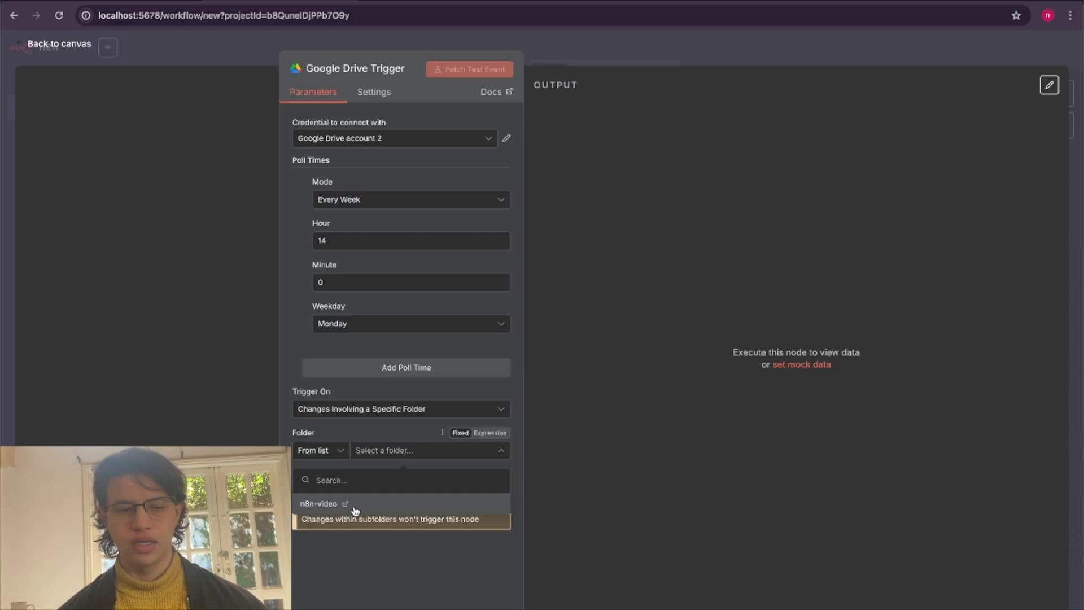
{"action": "left_click", "coordinate": [543, 2]}
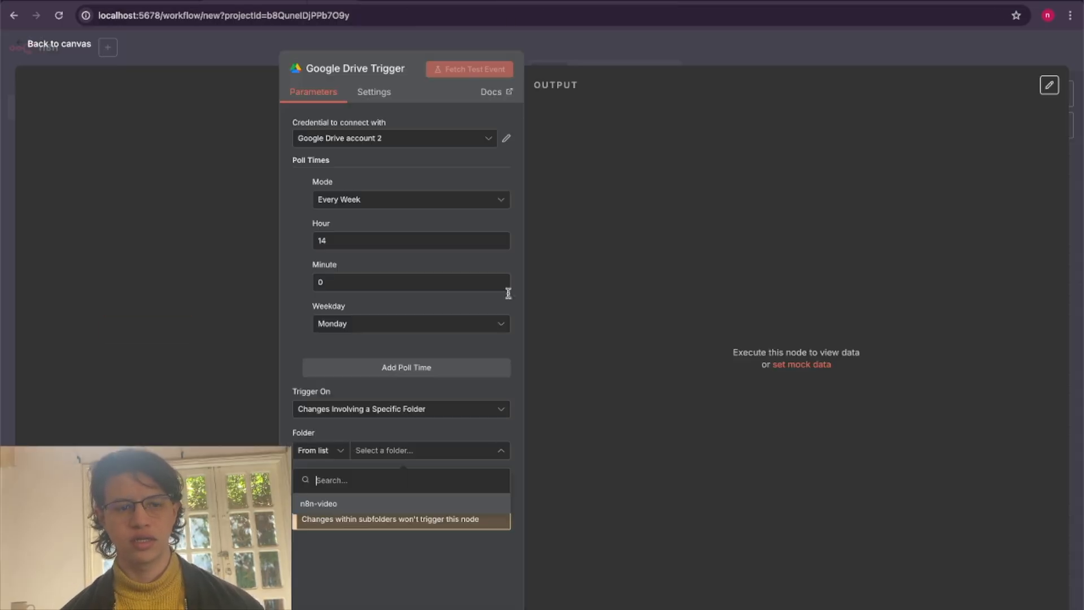
{"action": "left_click", "coordinate": [406, 499]}
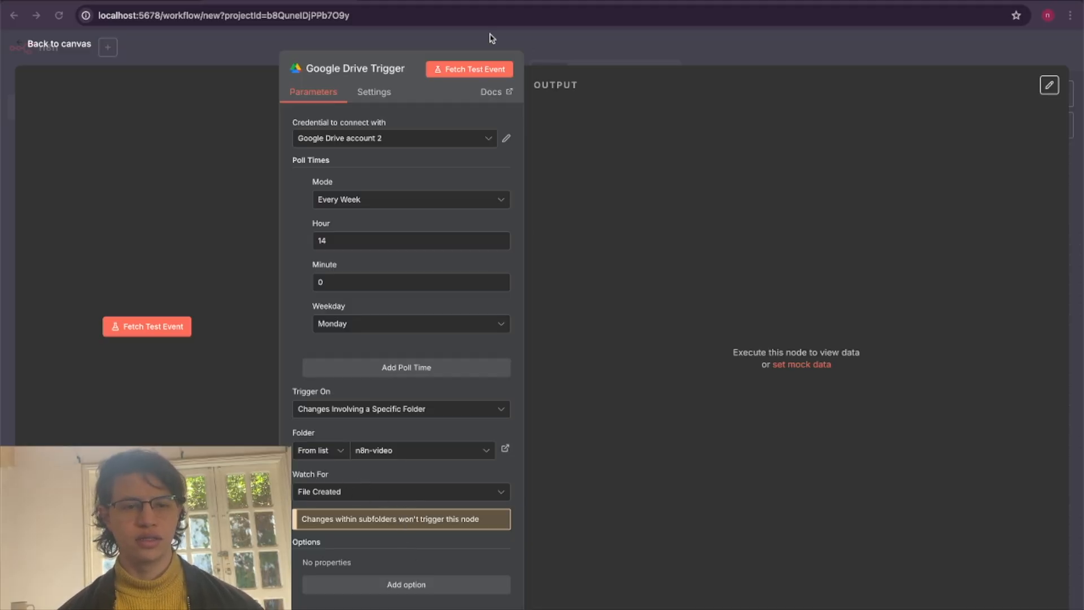
{"action": "left_click", "coordinate": [465, 72]}
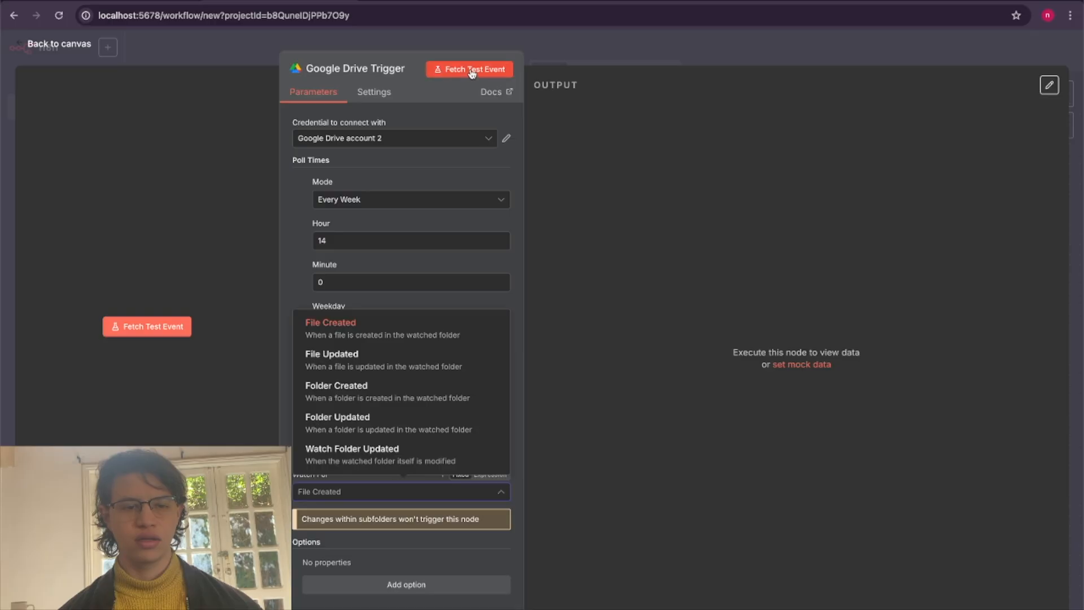
{"action": "left_click", "coordinate": [422, 322]}
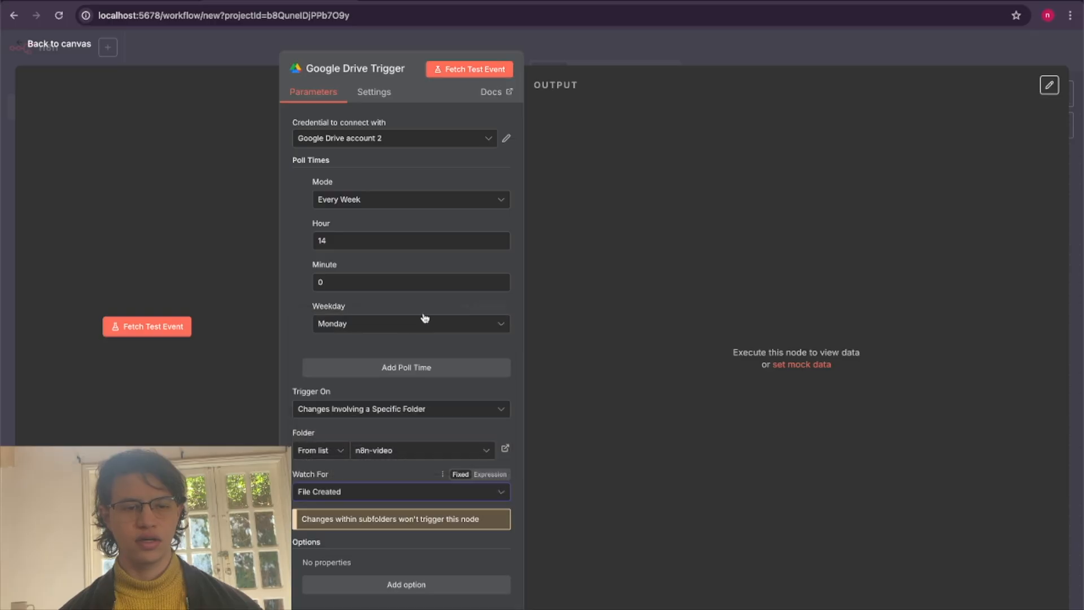
Fetch a test event, check it against the n8n-video folder in Google Drive, and pin the trigger's output before returning to the canvas.
{"action": "left_click", "coordinate": [466, 67]}
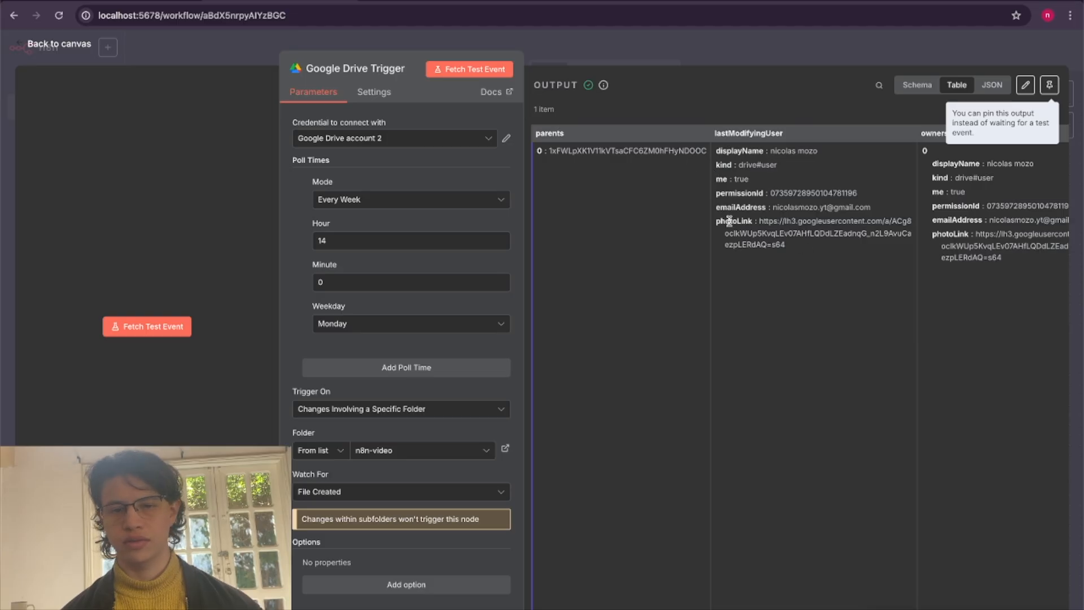
{"action": "left_click", "coordinate": [562, 2]}
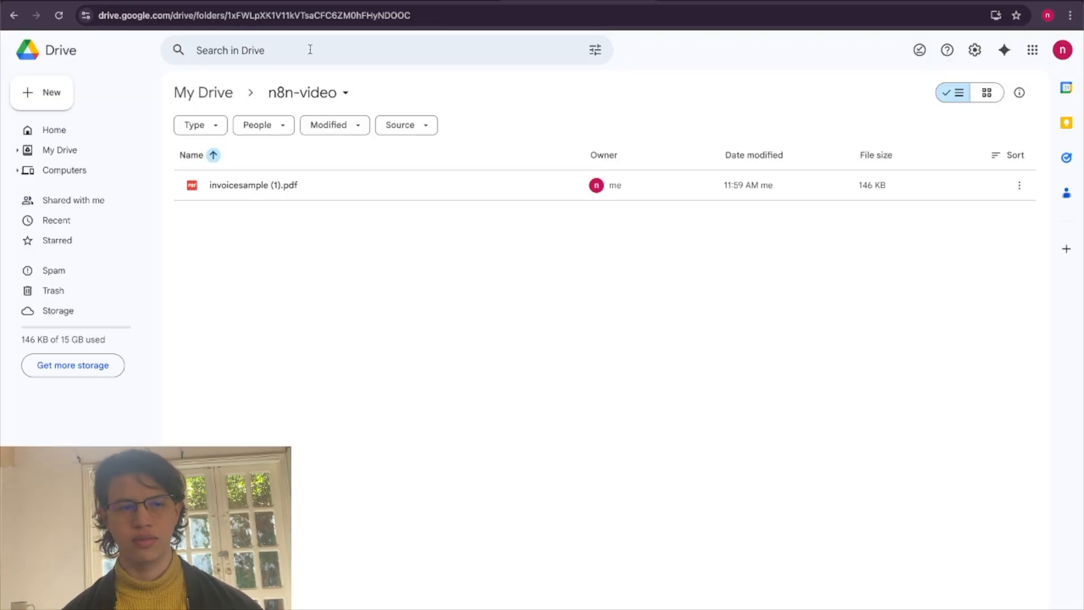
{"action": "left_click", "coordinate": [283, 1]}
{"action": "scroll", "coordinate": [848, 218], "scroll_direction": "right", "scroll_amount": 5}
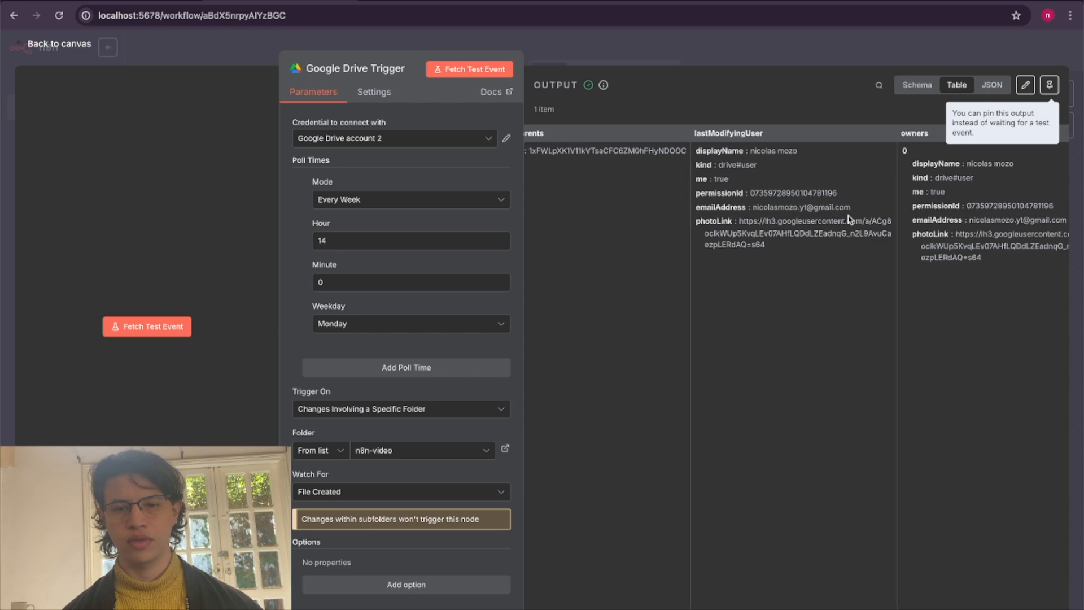
{"action": "scroll", "coordinate": [848, 215], "scroll_direction": "right", "scroll_amount": 10}
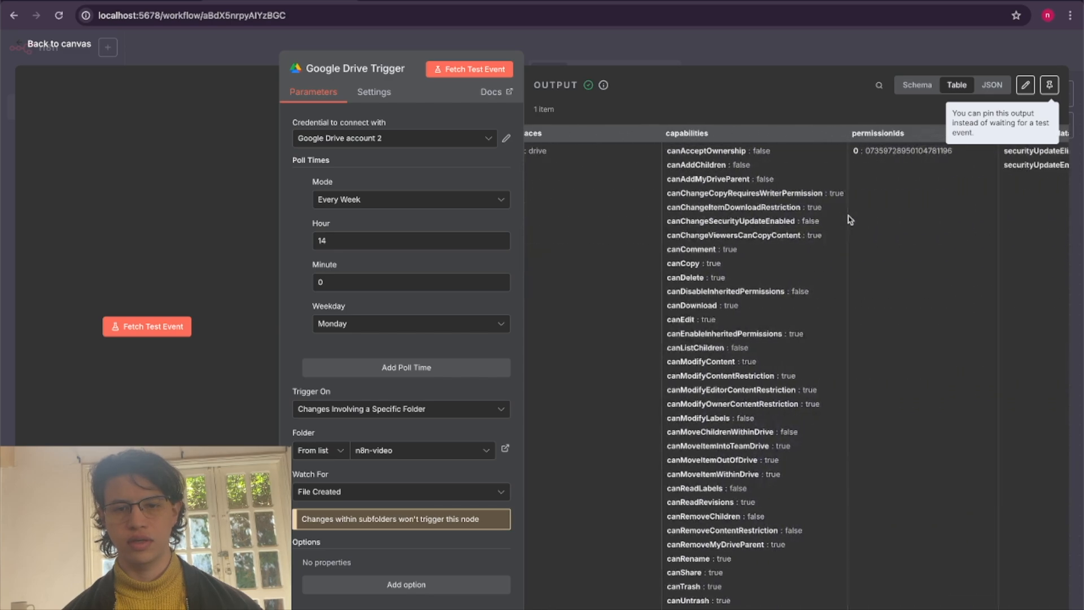
{"action": "scroll", "coordinate": [848, 219], "scroll_direction": "left", "scroll_amount": 15}
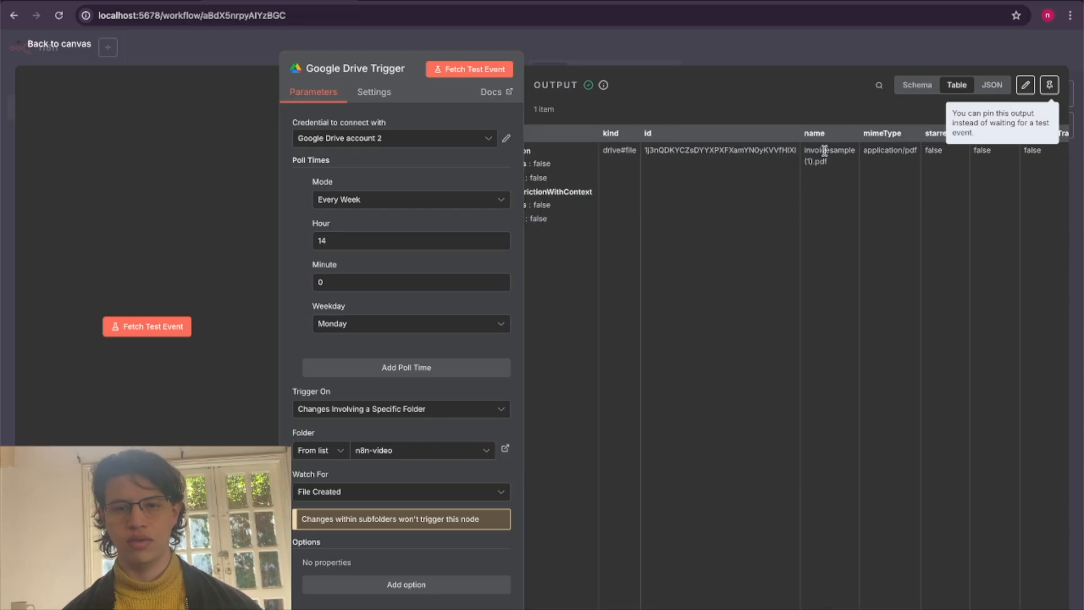
{"action": "left_click", "coordinate": [1049, 85]}
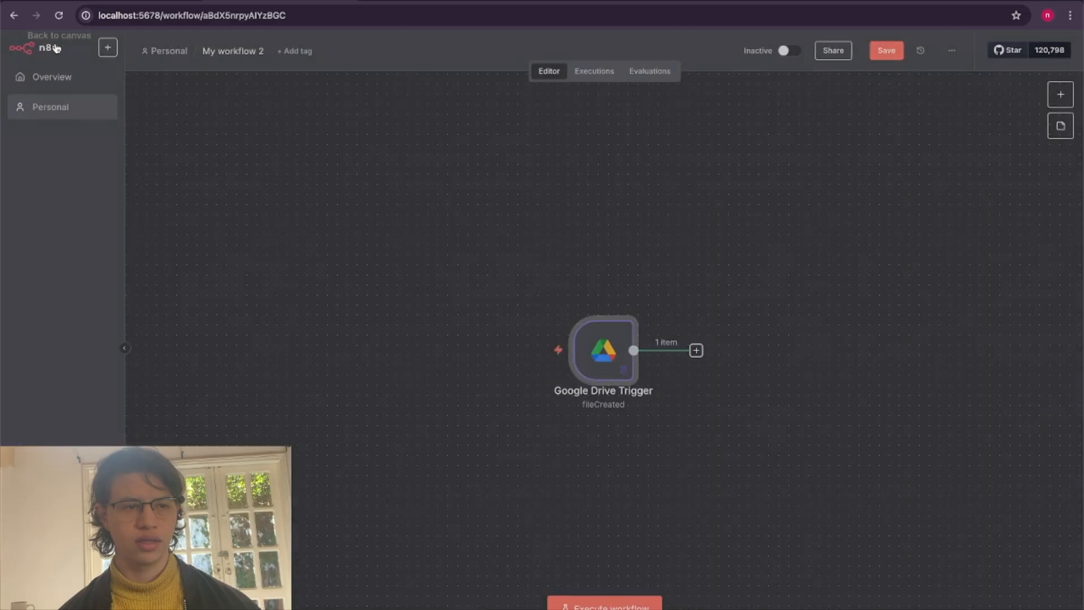
{"action": "left_click", "coordinate": [57, 44]}
Add a Google Drive Download file node after the Google Drive Trigger.
{"action": "scroll", "coordinate": [561, 482], "scroll_direction": "right", "scroll_amount": 5}
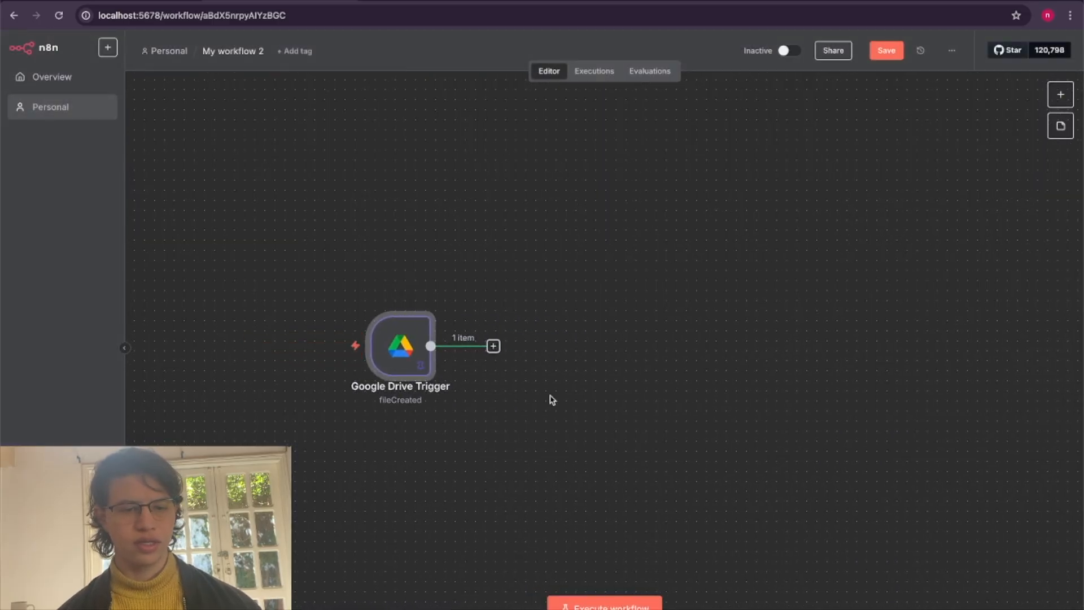
{"action": "scroll", "coordinate": [484, 387], "scroll_direction": "down", "scroll_amount": 1}
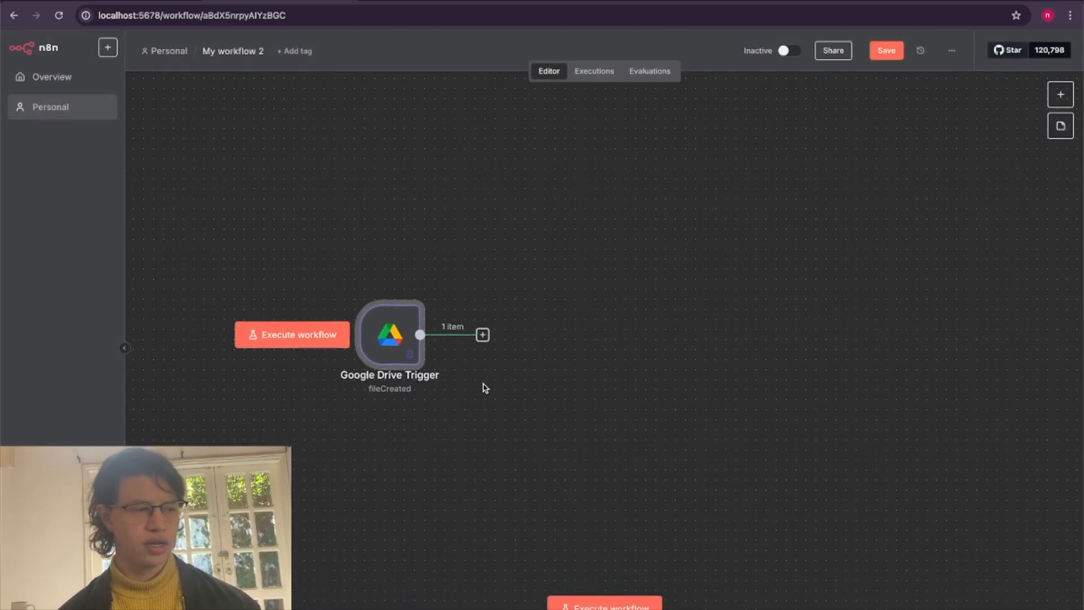
{"action": "left_click", "coordinate": [482, 334]}
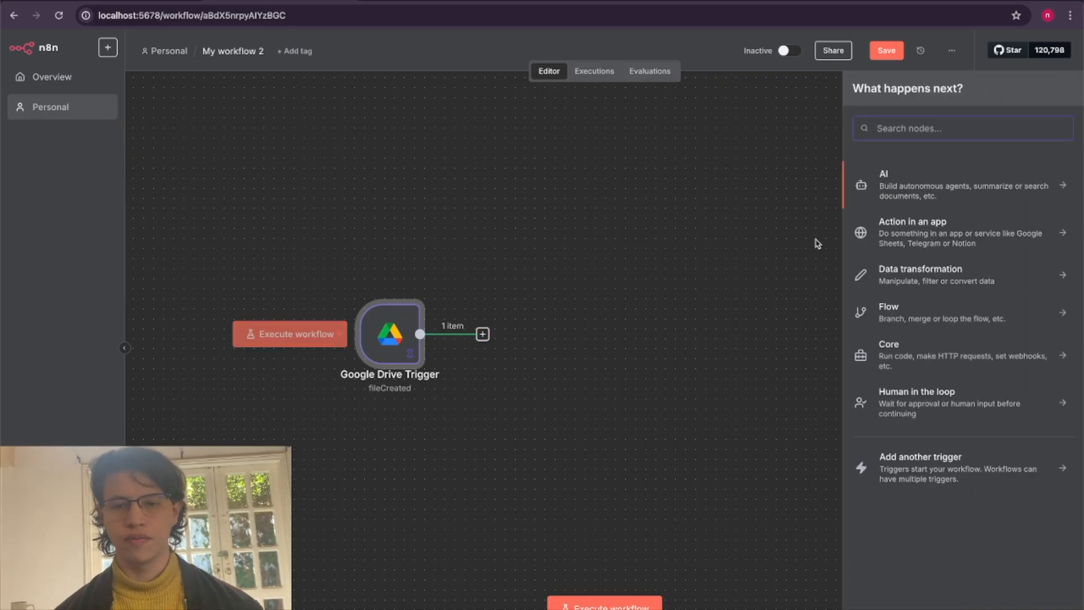
{"action": "type", "text": "google dri"}
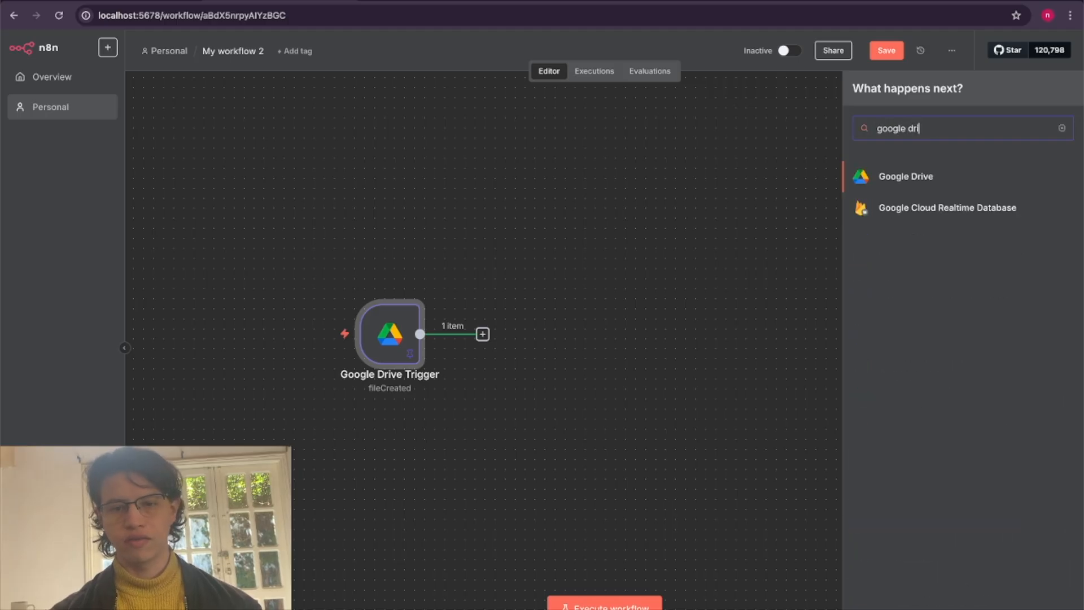
{"action": "left_click", "coordinate": [908, 190]}
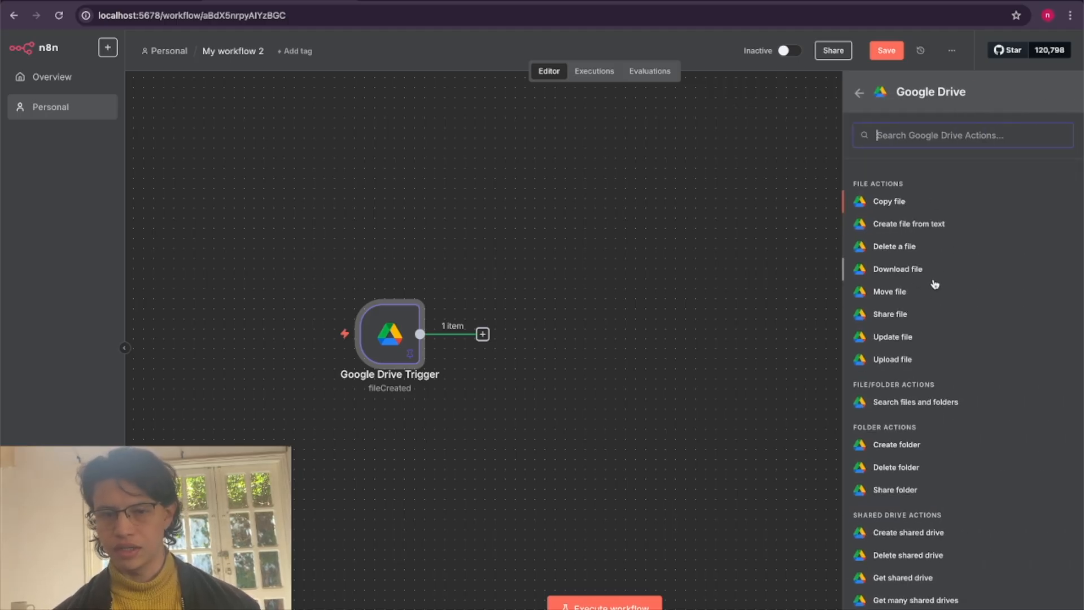
{"action": "left_click", "coordinate": [897, 269]}
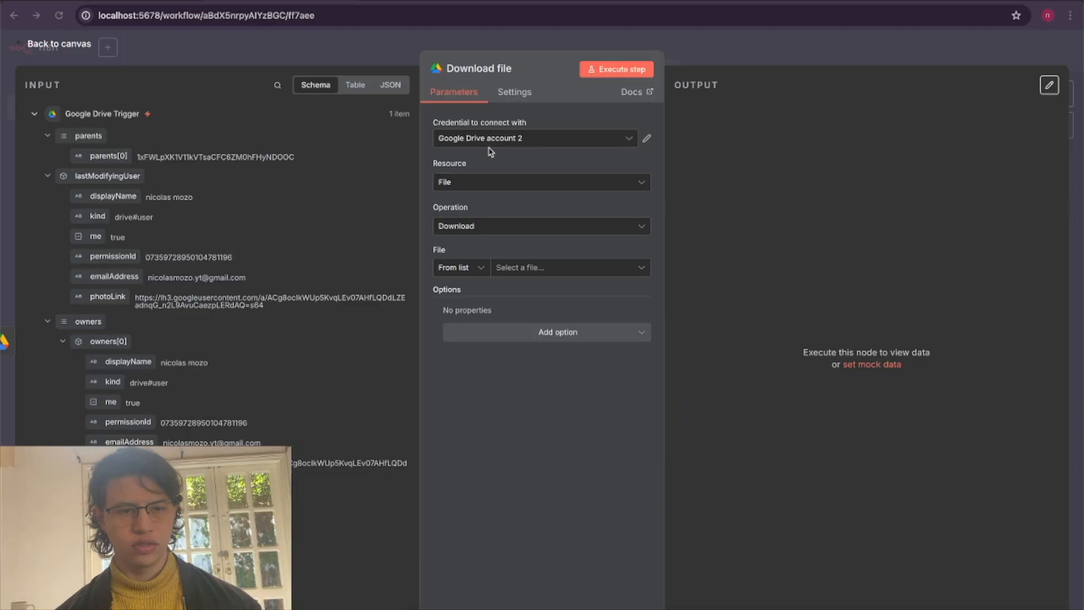
Set the Download file node's File selection to By ID and map it to the trigger's file id, {{ $json.id }}.
{"action": "left_click", "coordinate": [451, 269]}
{"action": "left_click", "coordinate": [477, 343]}
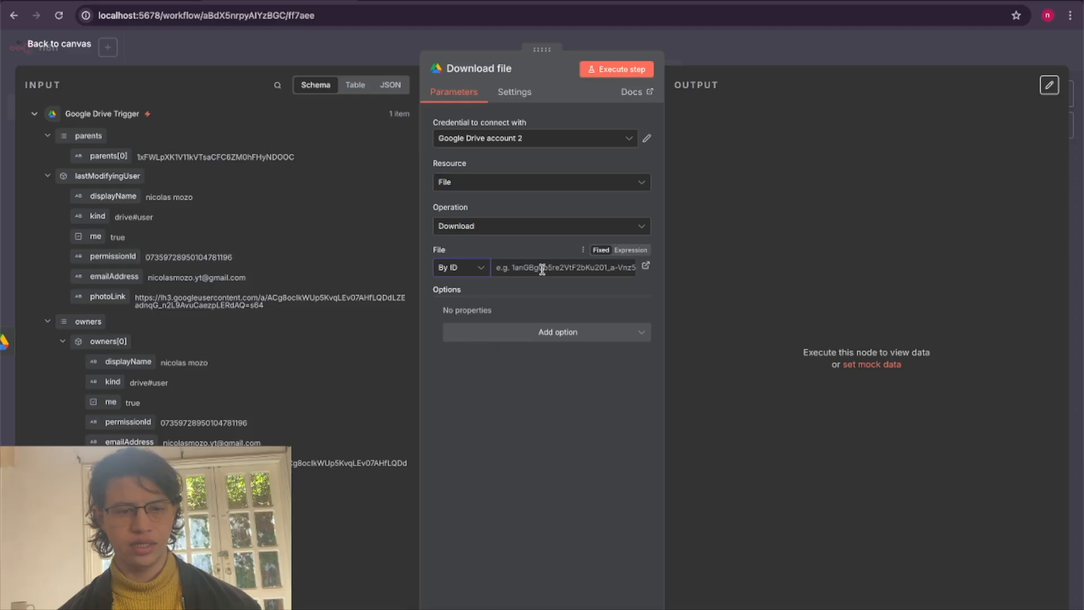
{"action": "scroll", "coordinate": [135, 338], "scroll_direction": "down", "scroll_amount": 10}
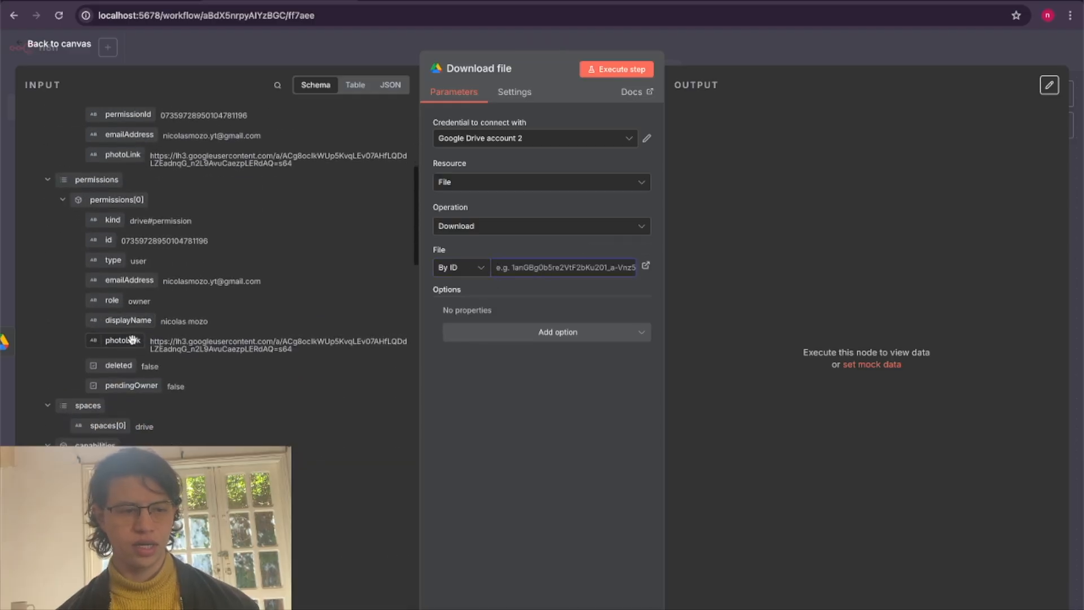
{"action": "scroll", "coordinate": [135, 343], "scroll_direction": "down", "scroll_amount": 6}
{"action": "scroll", "coordinate": [132, 339], "scroll_direction": "up", "scroll_amount": 5}
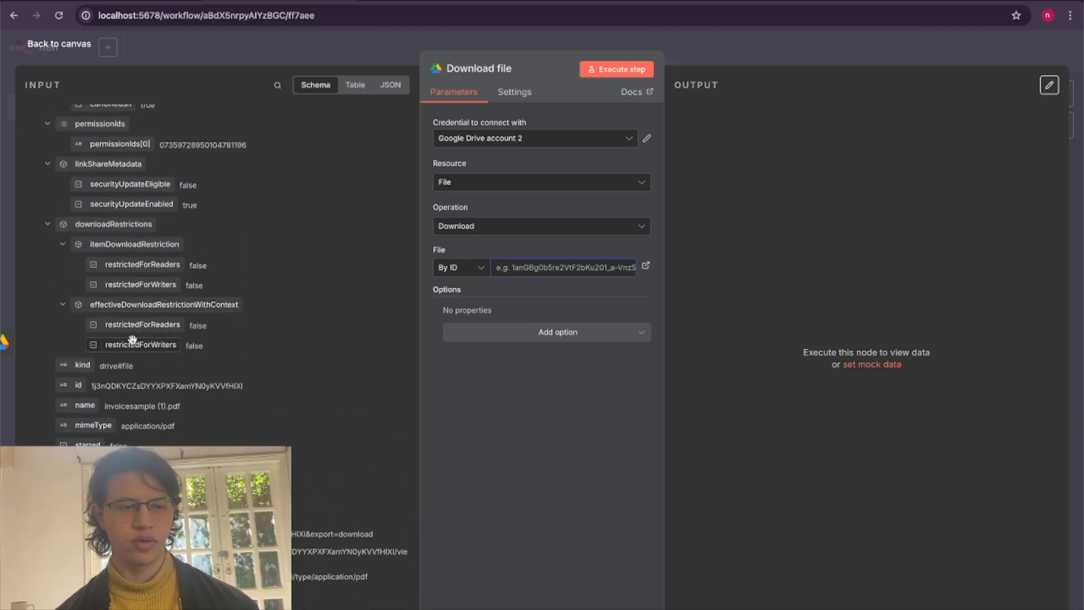
{"action": "scroll", "coordinate": [315, 428], "scroll_direction": "down", "scroll_amount": 3}
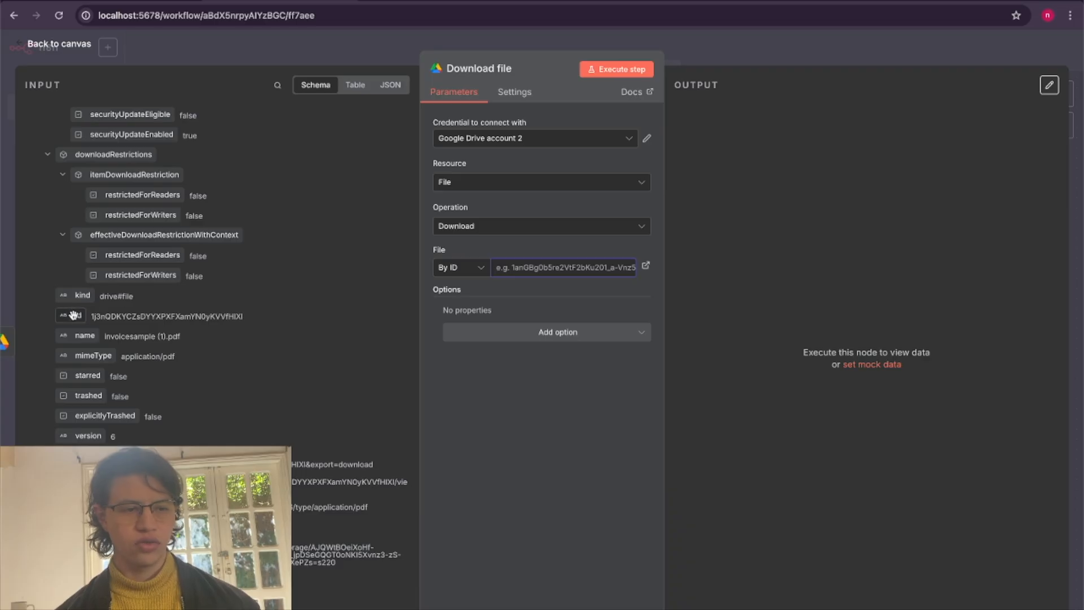
{"action": "left_click_drag", "start_coordinate": [71, 316], "coordinate": [529, 274]}
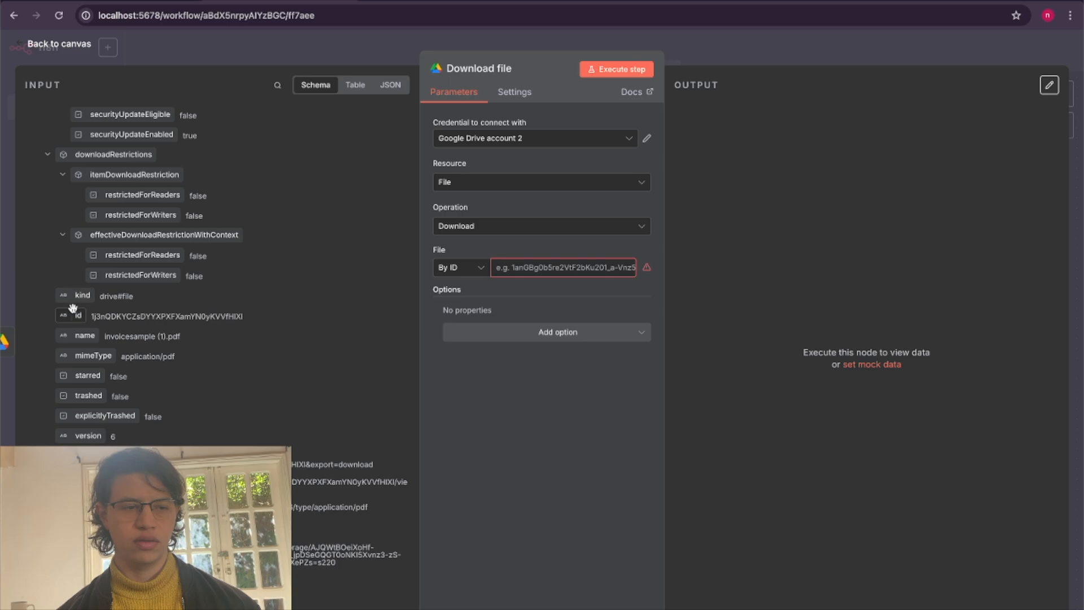
{"action": "left_click_drag", "start_coordinate": [73, 308], "coordinate": [539, 268]}
{"action": "left_click", "coordinate": [558, 431]}
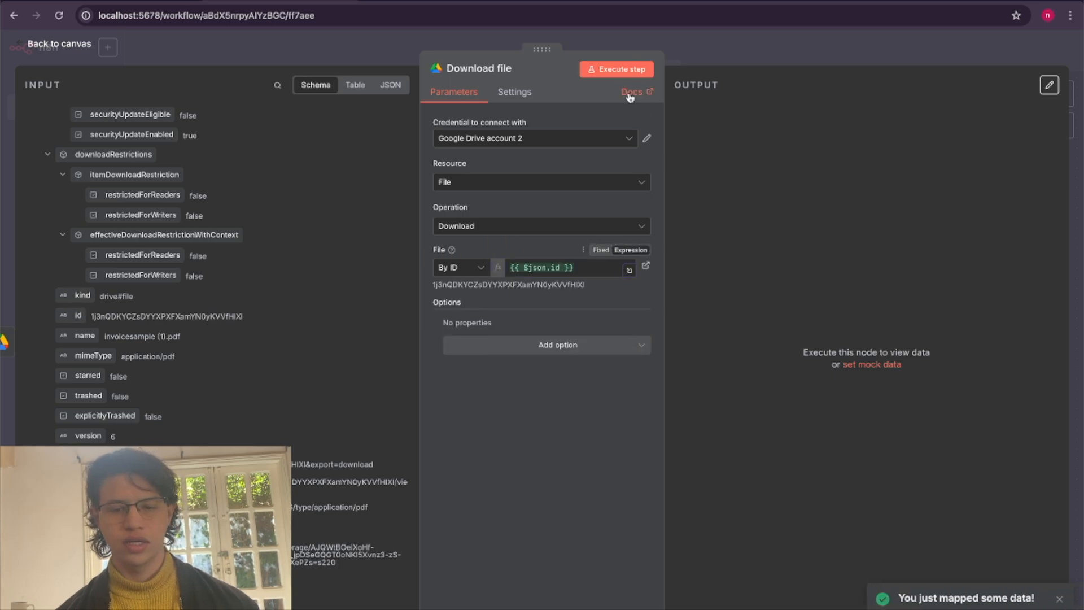
Run the Download file node, check the downloaded file's name in the output, and return to the canvas.
{"action": "left_click", "coordinate": [616, 71]}
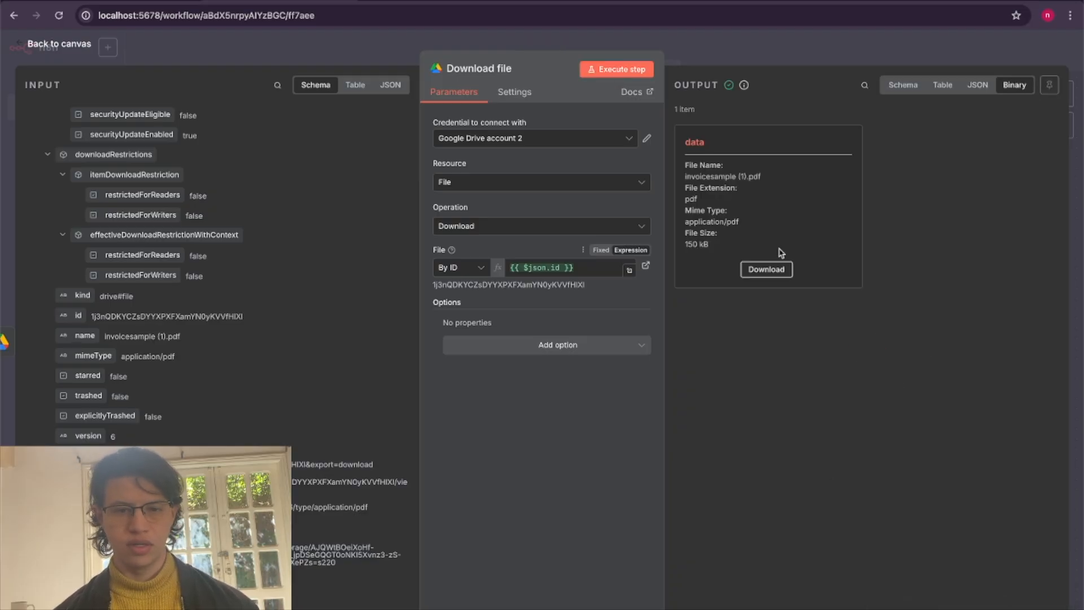
{"action": "triple_click", "coordinate": [733, 175]}
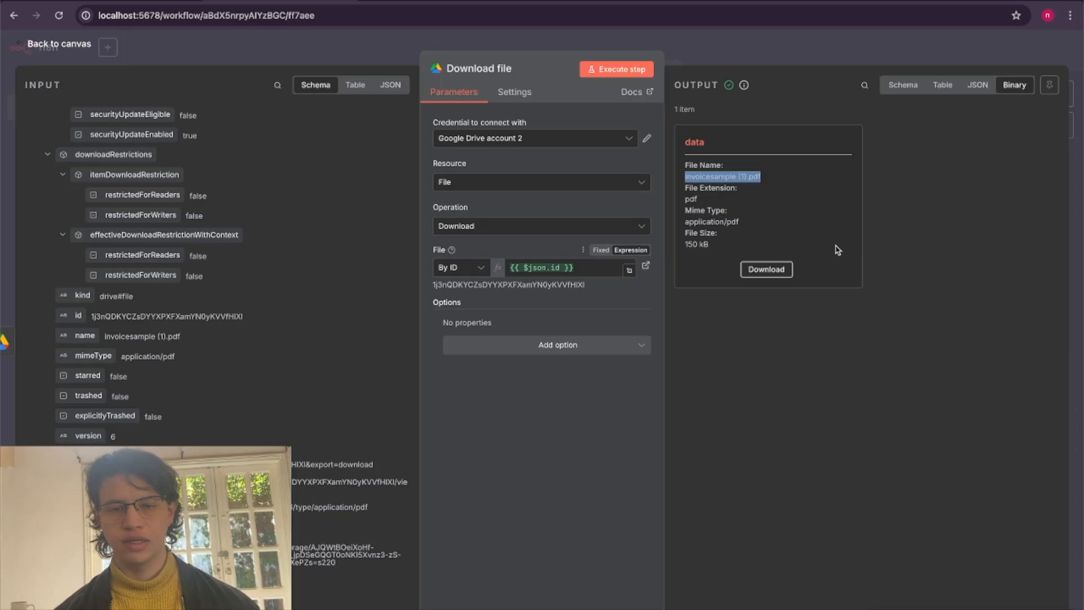
{"action": "key", "text": "Escape"}
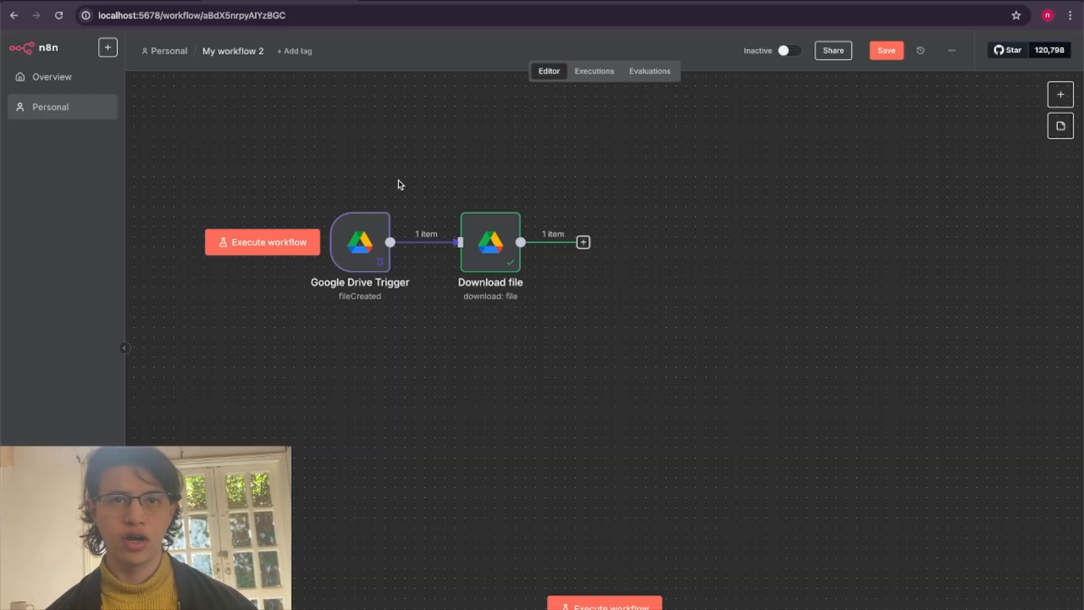
Add a Pinecone Vector Store node with the Add documents to vector store action after the Download file node.
{"action": "scroll", "coordinate": [578, 314], "scroll_direction": "up", "scroll_amount": 1}
{"action": "scroll", "coordinate": [578, 314], "scroll_direction": "right", "scroll_amount": 1}
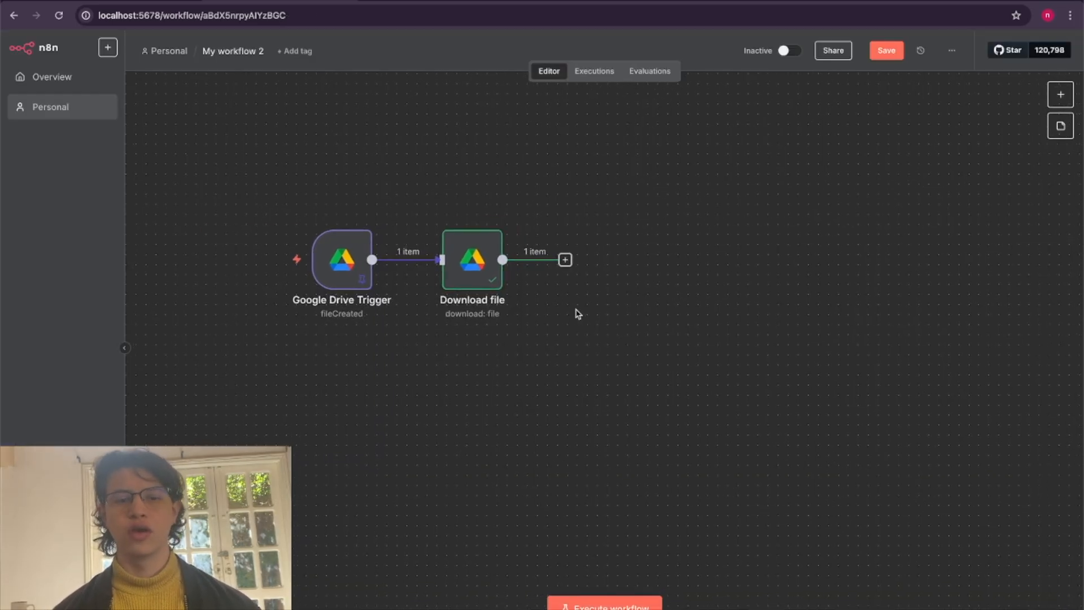
{"action": "scroll", "coordinate": [578, 314], "scroll_direction": "right", "scroll_amount": 1}
{"action": "scroll", "coordinate": [579, 314], "scroll_direction": "down", "scroll_amount": 1}
{"action": "left_click", "coordinate": [551, 256]}
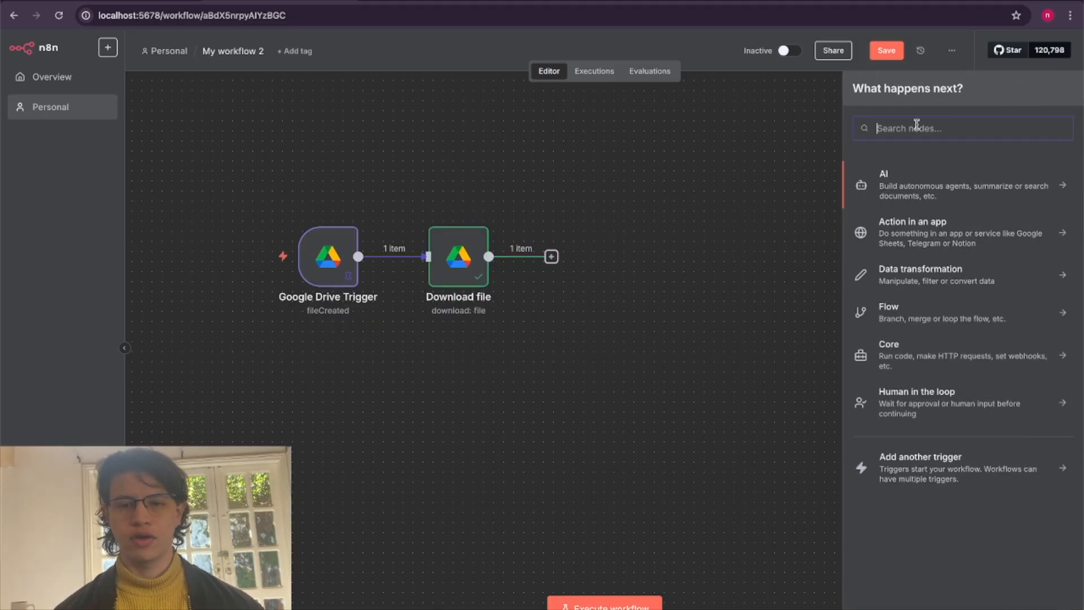
{"action": "type", "text": "pinec"}
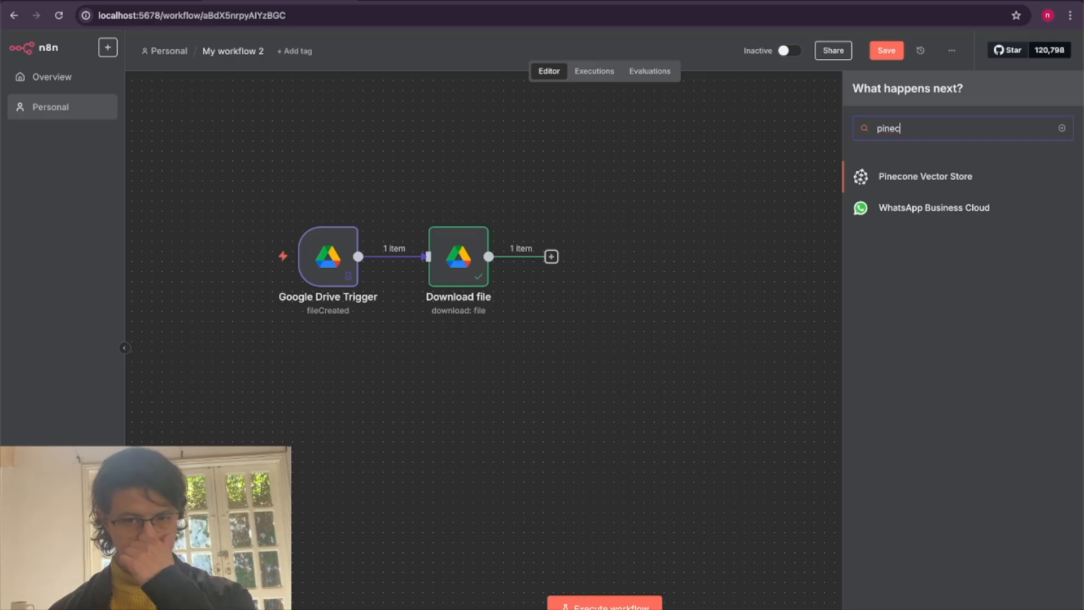
{"action": "left_click", "coordinate": [923, 172]}
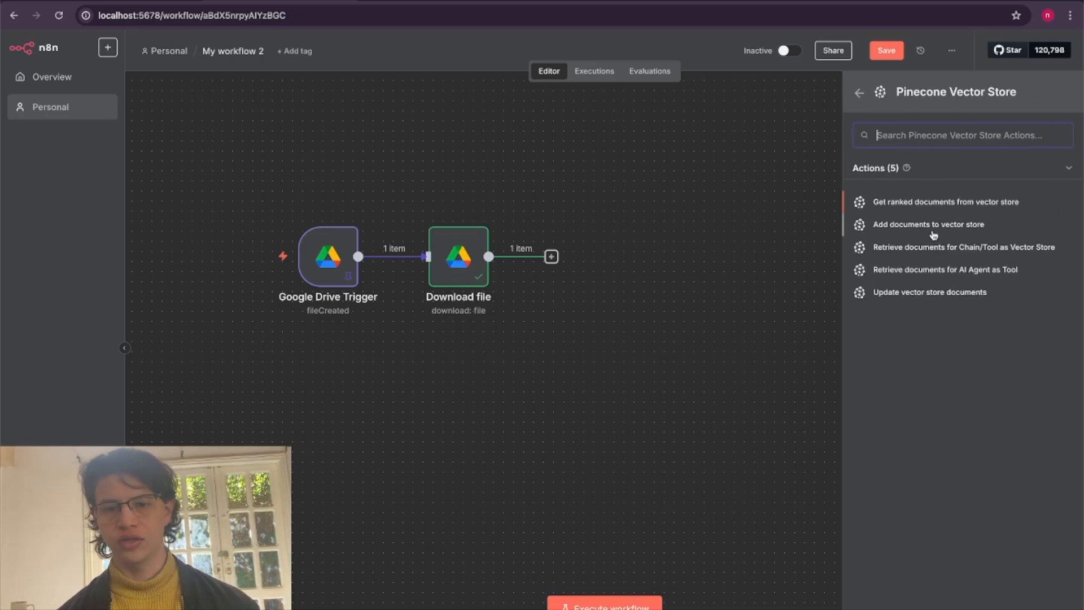
{"action": "left_click", "coordinate": [939, 231]}
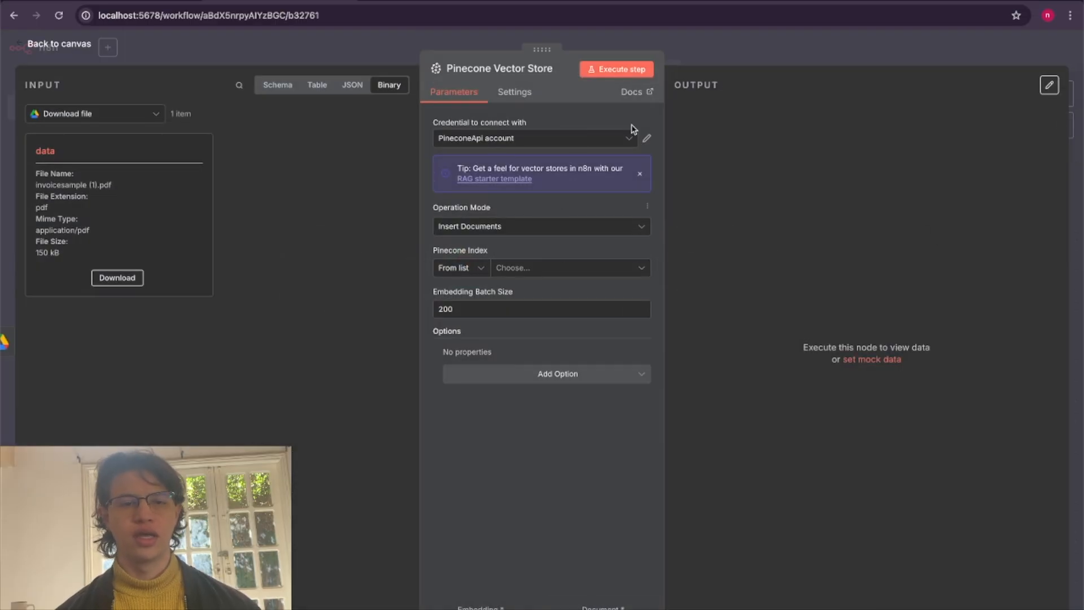
Check the node's available Pinecone credentials, find the Pinecone website in a new browser tab, and log in.
{"action": "left_click", "coordinate": [563, 145]}
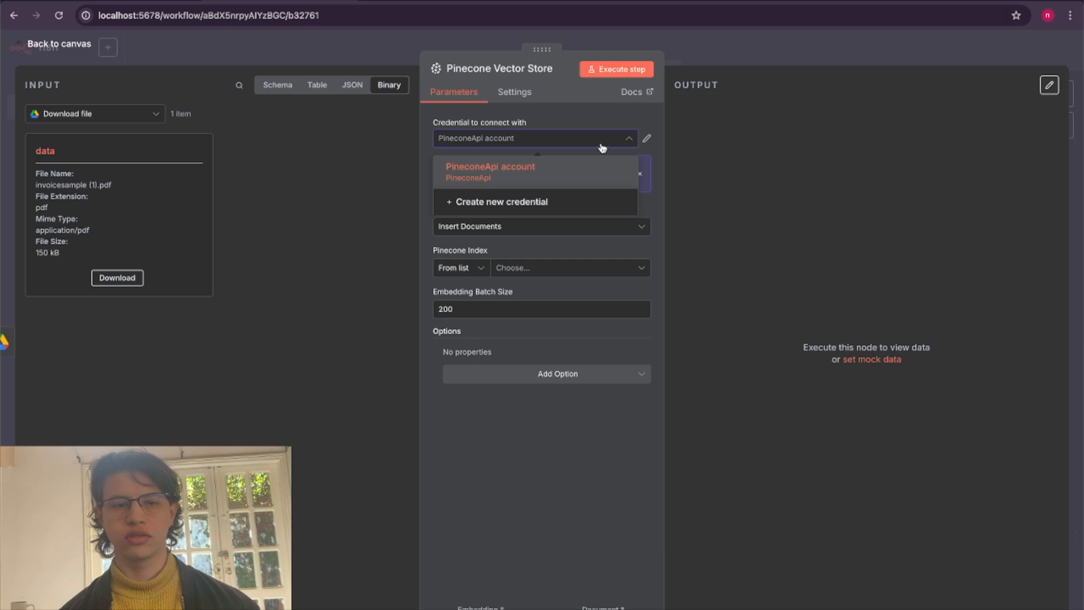
{"action": "key", "text": "ctrl+t"}
{"action": "type", "text": "pinecone"}
{"action": "key", "text": "Return"}
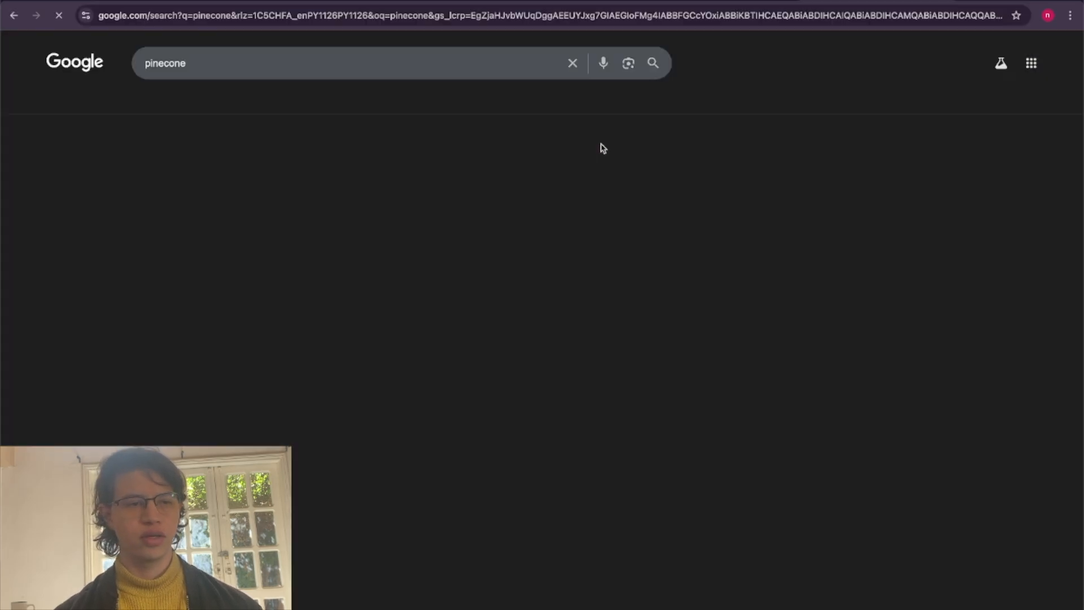
{"action": "left_click", "coordinate": [201, 171]}
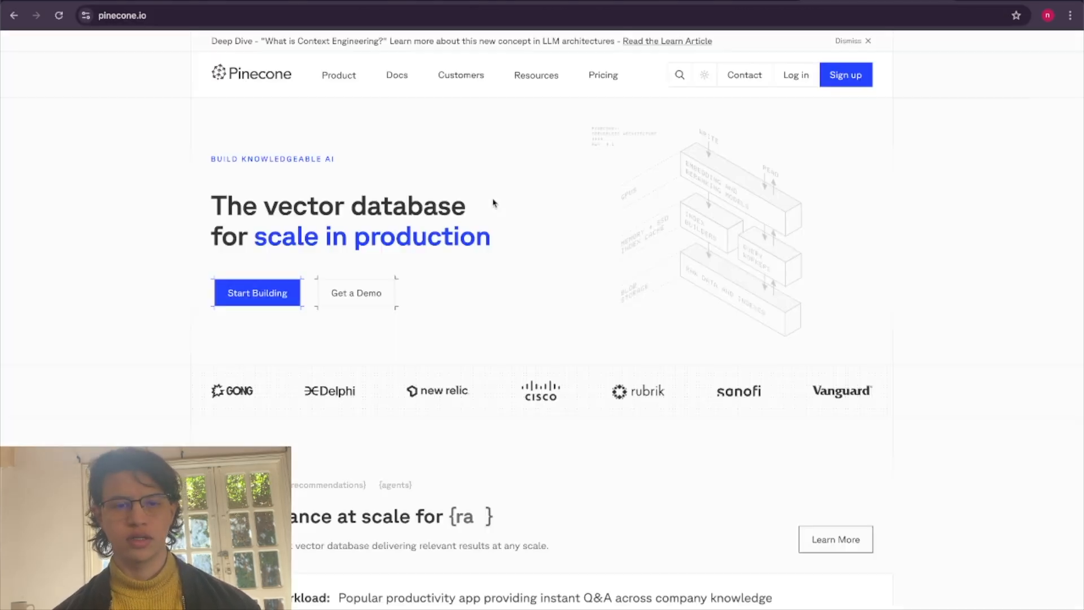
{"action": "left_click", "coordinate": [797, 75]}
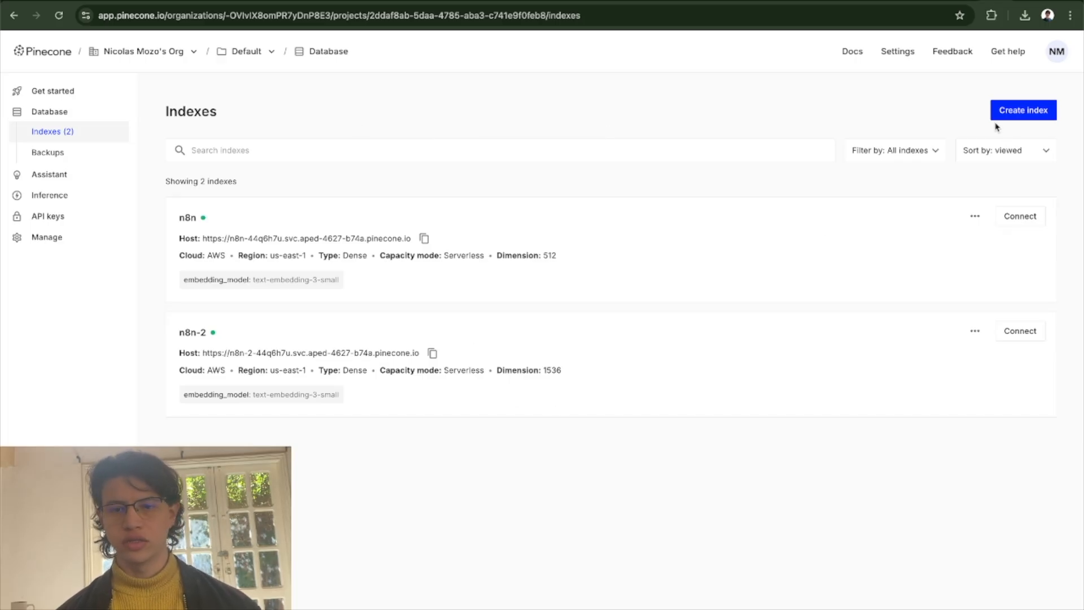
Start a new Pinecone index named n8n-3 and choose text-embedding-3-small as its embedding model.
{"action": "left_click", "coordinate": [1033, 111]}
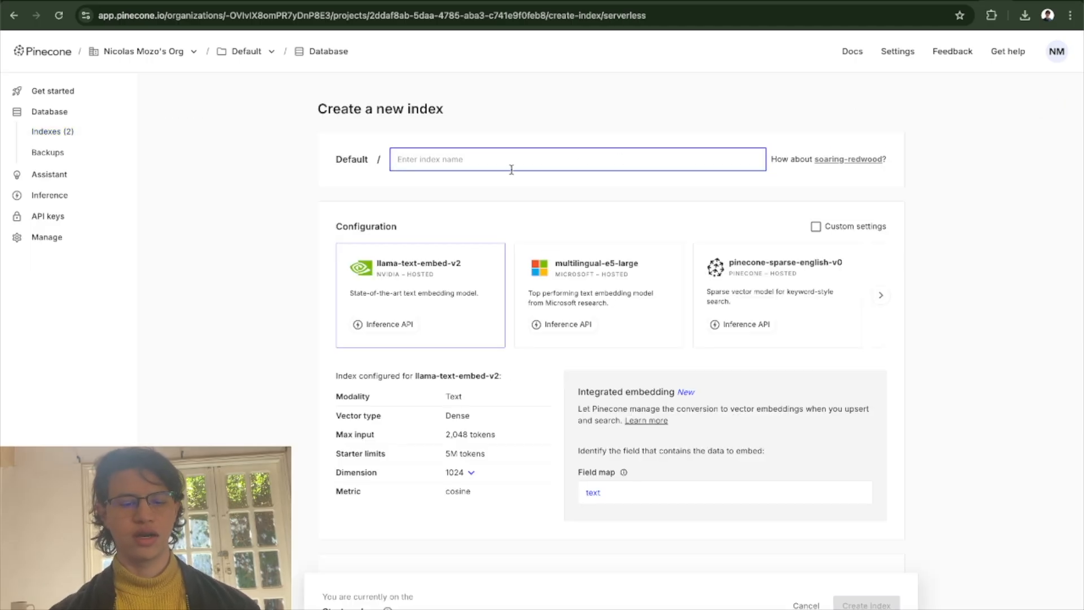
{"action": "type", "text": "n8n-3"}
{"action": "scroll", "coordinate": [314, 285], "scroll_direction": "down", "scroll_amount": 2}
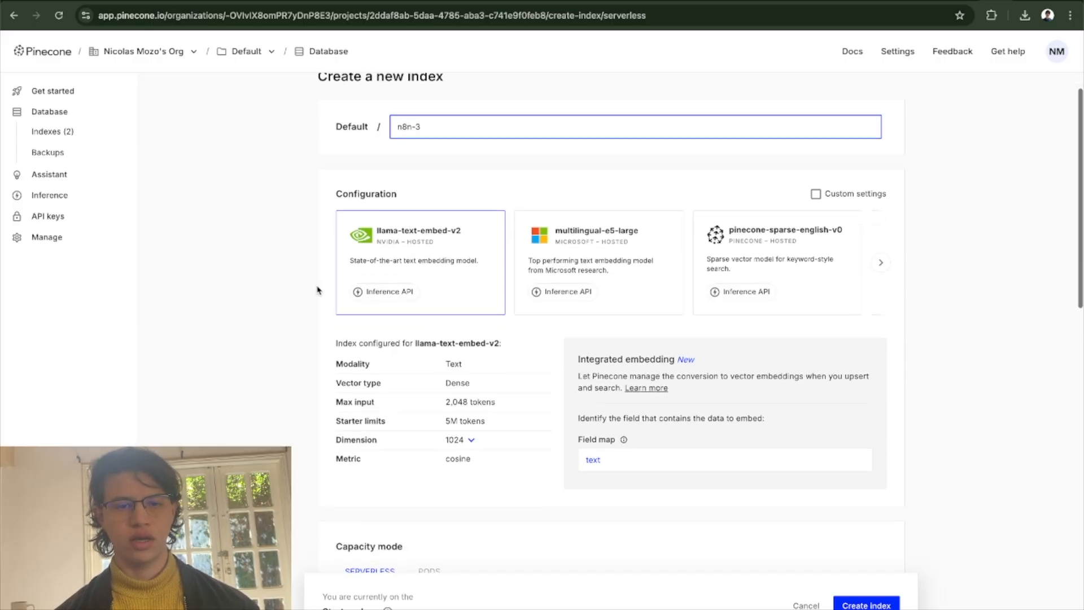
{"action": "scroll", "coordinate": [539, 229], "scroll_direction": "right", "scroll_amount": 6}
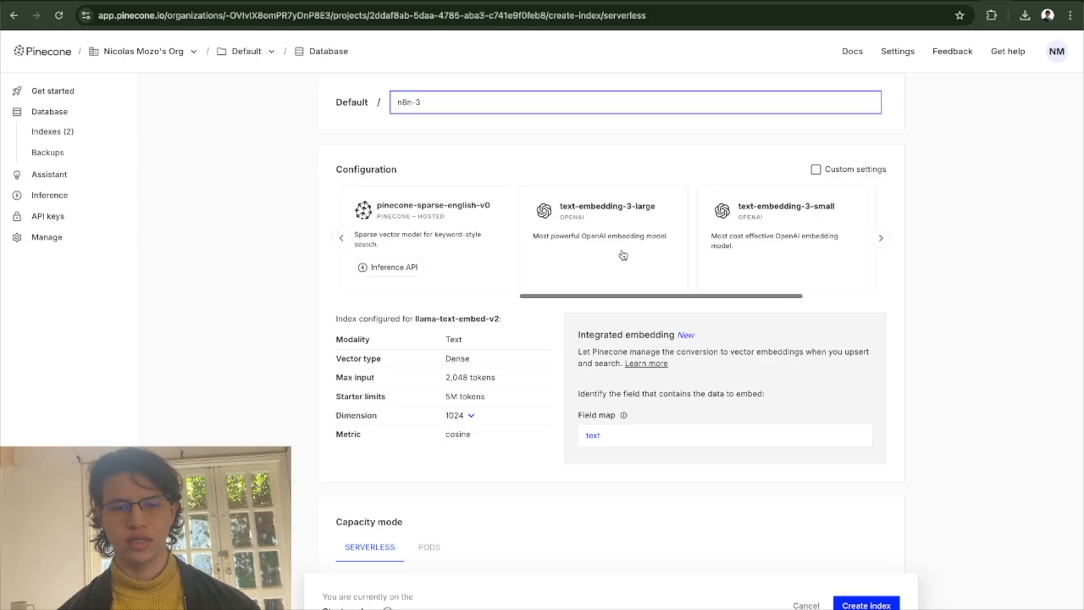
{"action": "scroll", "coordinate": [621, 242], "scroll_direction": "right", "scroll_amount": 3}
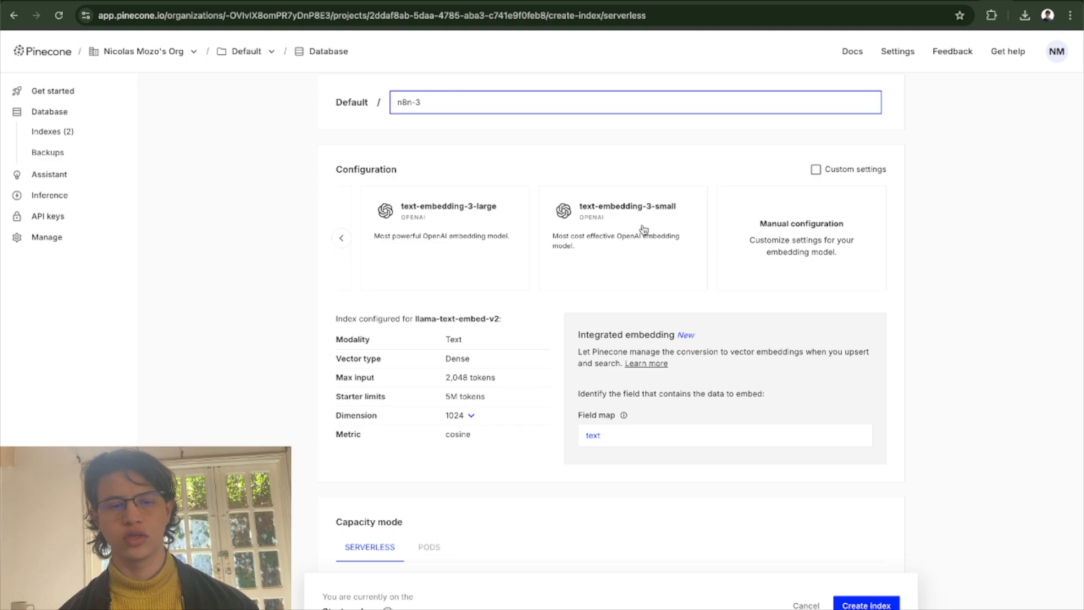
{"action": "left_click", "coordinate": [618, 222]}
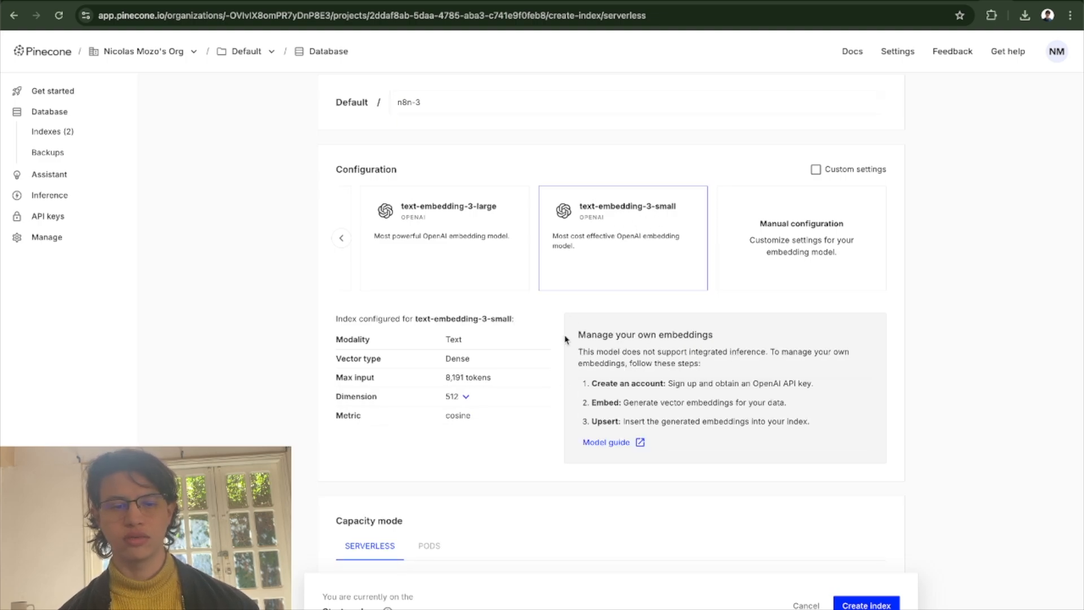
{"action": "scroll", "coordinate": [567, 351], "scroll_direction": "down", "scroll_amount": 2}
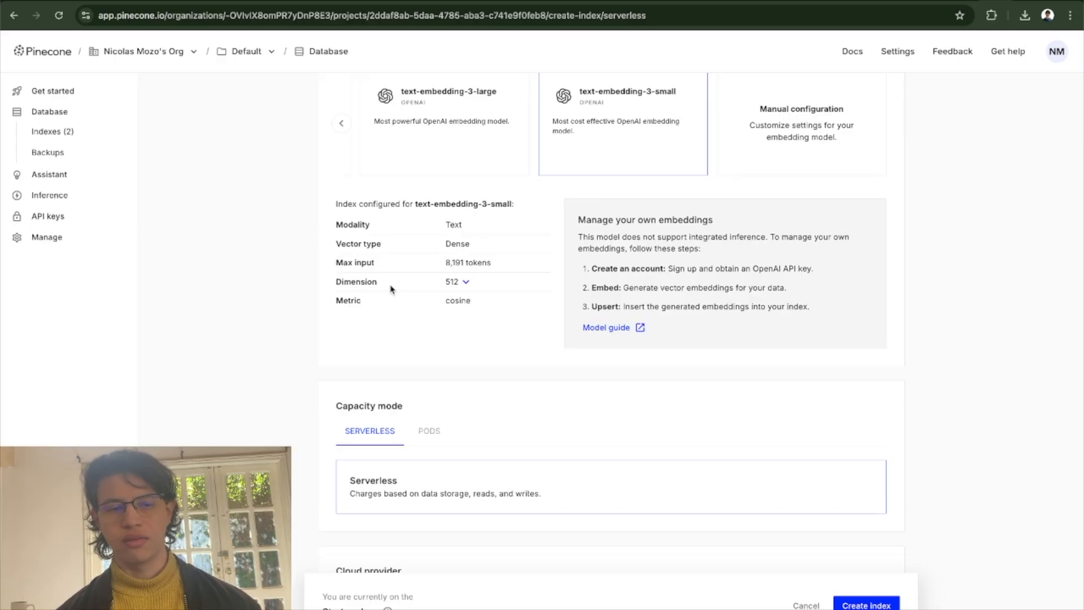
{"action": "left_click", "coordinate": [466, 281]}
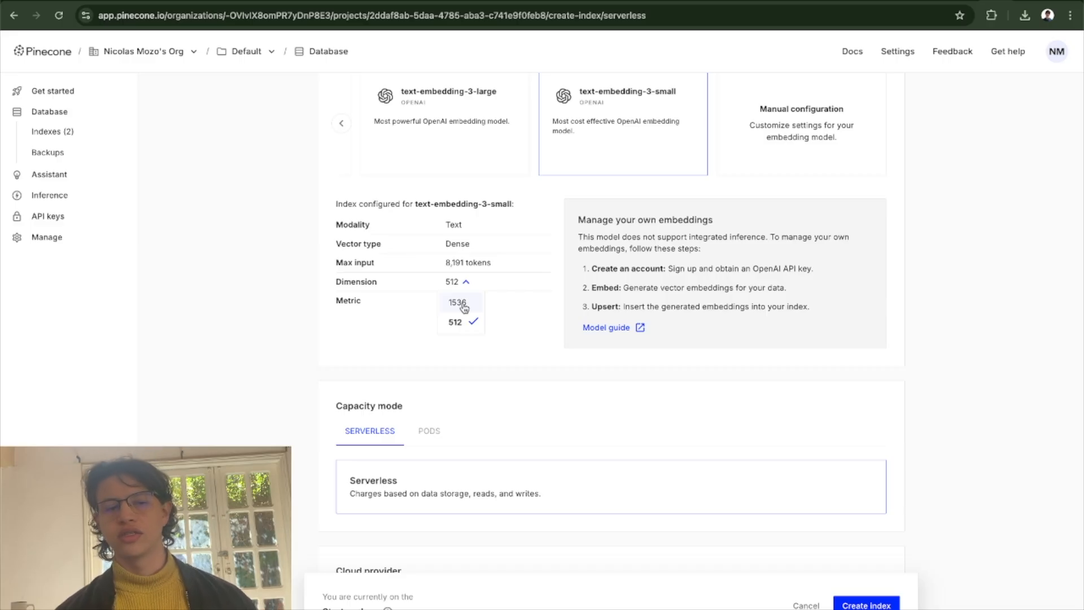
{"action": "left_click", "coordinate": [460, 305]}
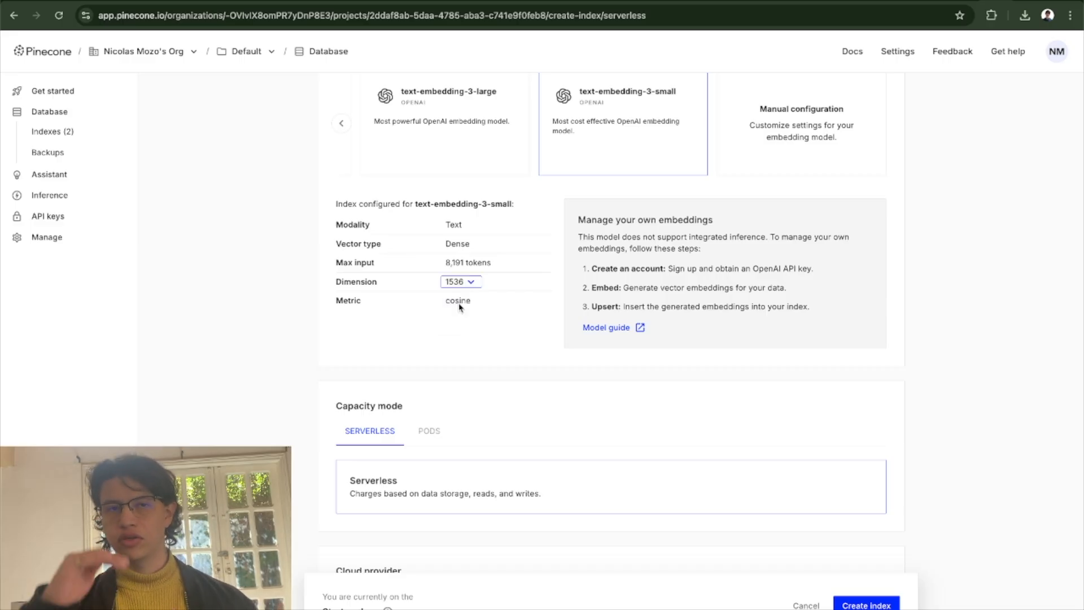
{"action": "left_click", "coordinate": [470, 282]}
{"action": "left_click", "coordinate": [454, 323]}
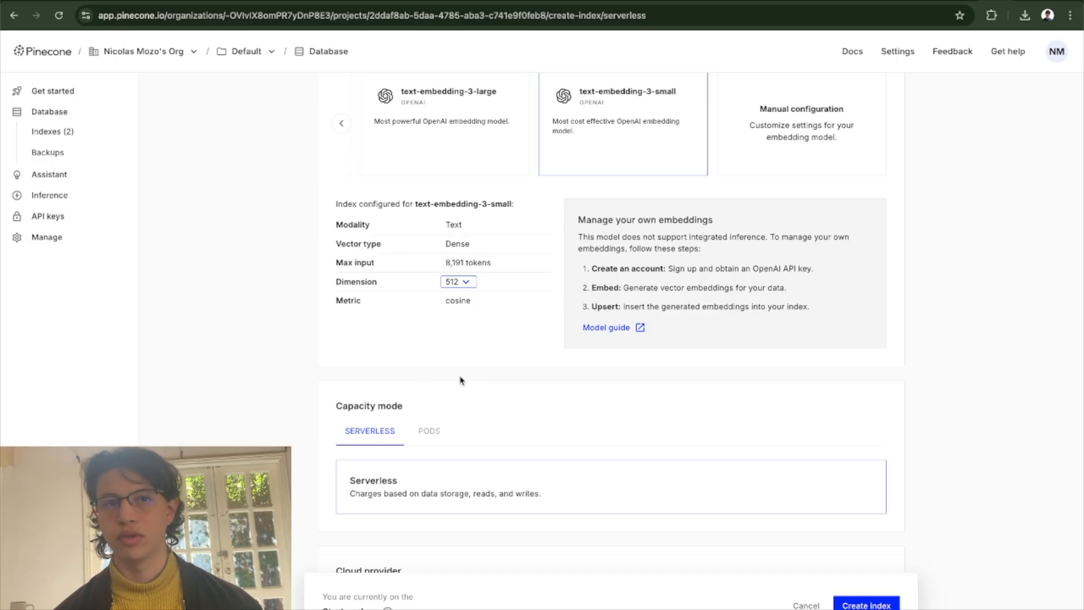
Set the index's dimension to 1536, review the remaining capacity, cloud provider and region settings, and create the index.
{"action": "scroll", "coordinate": [395, 305], "scroll_direction": "down", "scroll_amount": 1}
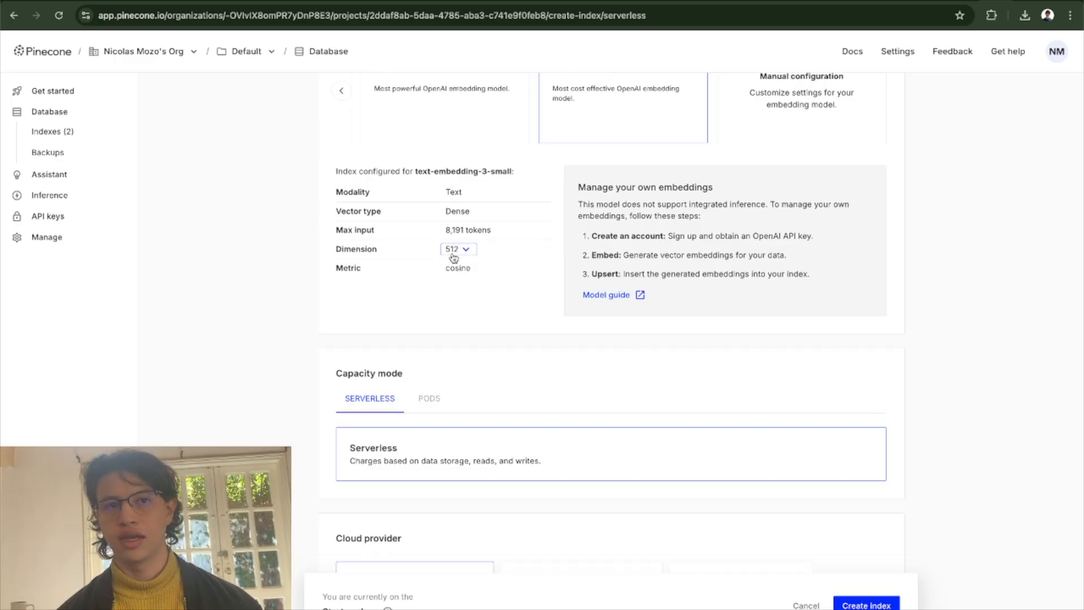
{"action": "left_click", "coordinate": [455, 250]}
{"action": "left_click", "coordinate": [466, 279]}
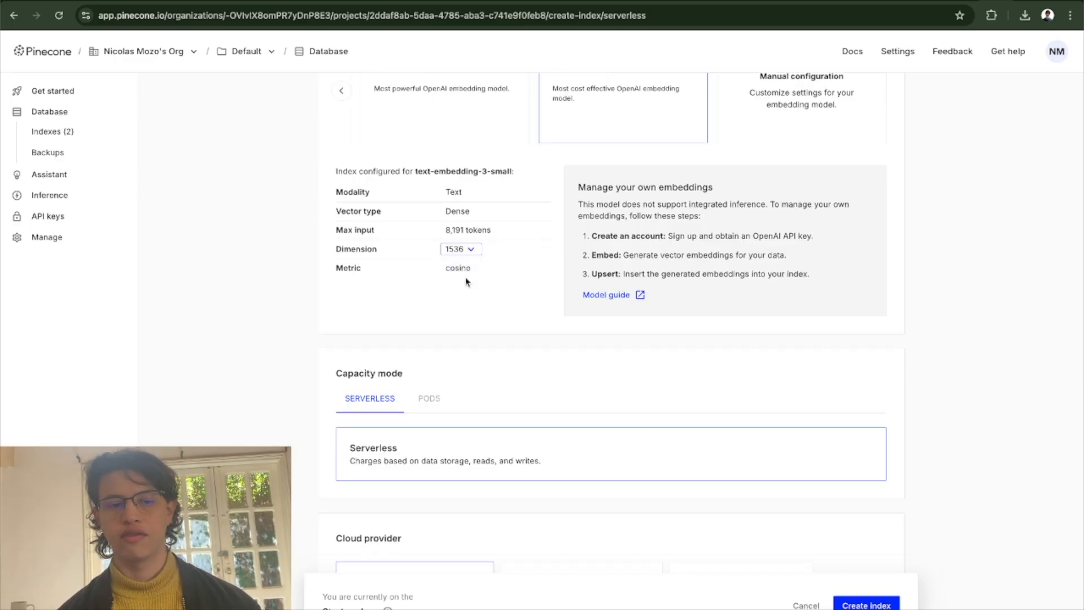
{"action": "scroll", "coordinate": [278, 308], "scroll_direction": "down", "scroll_amount": 5}
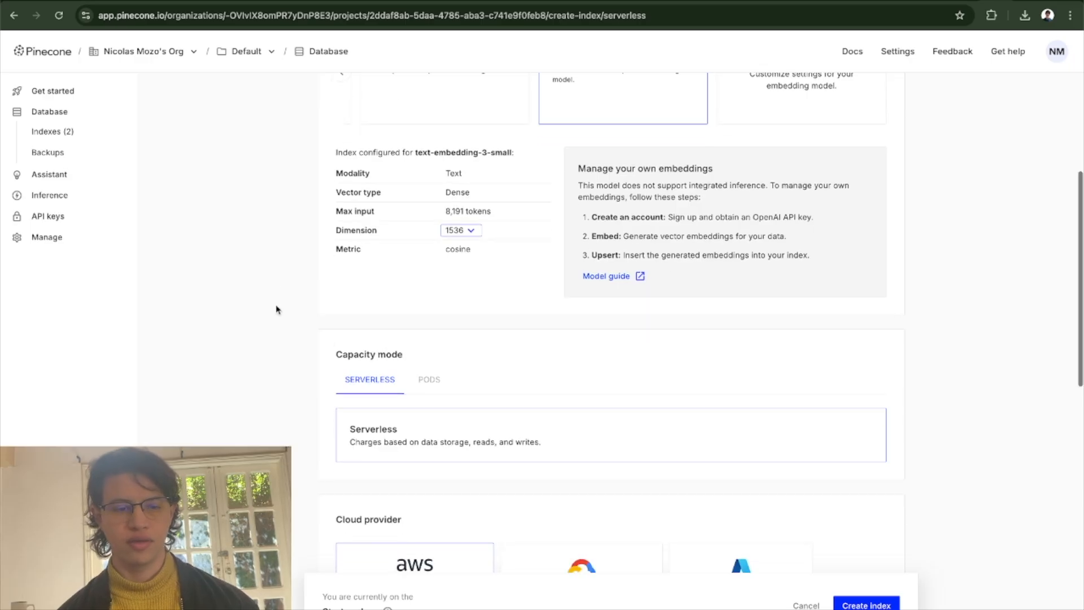
{"action": "scroll", "coordinate": [276, 310], "scroll_direction": "down", "scroll_amount": 3}
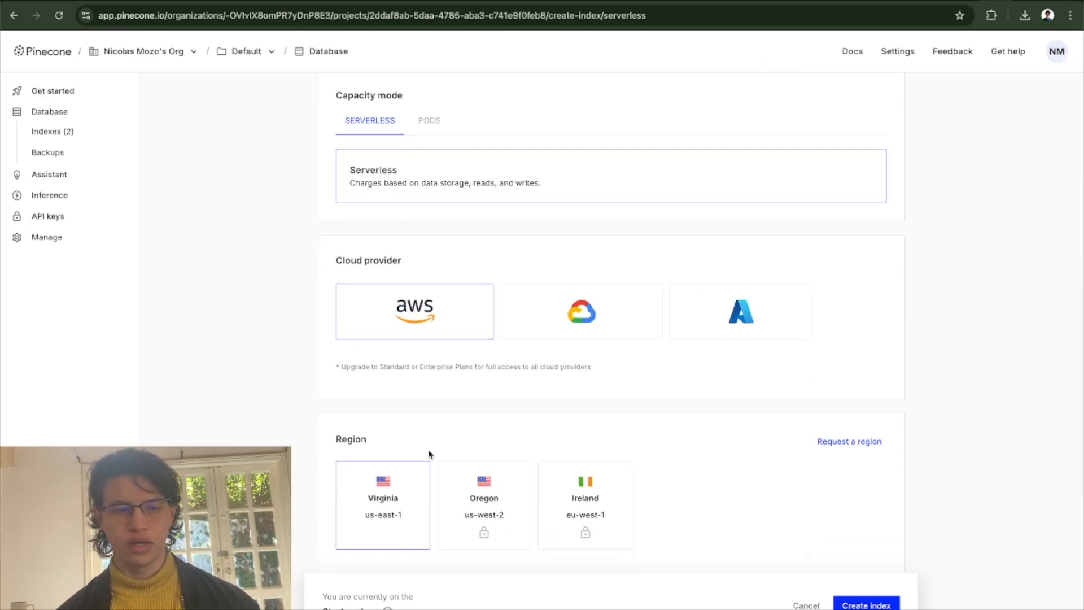
{"action": "scroll", "coordinate": [322, 395], "scroll_direction": "down", "scroll_amount": 5}
{"action": "scroll", "coordinate": [322, 395], "scroll_direction": "up", "scroll_amount": 18}
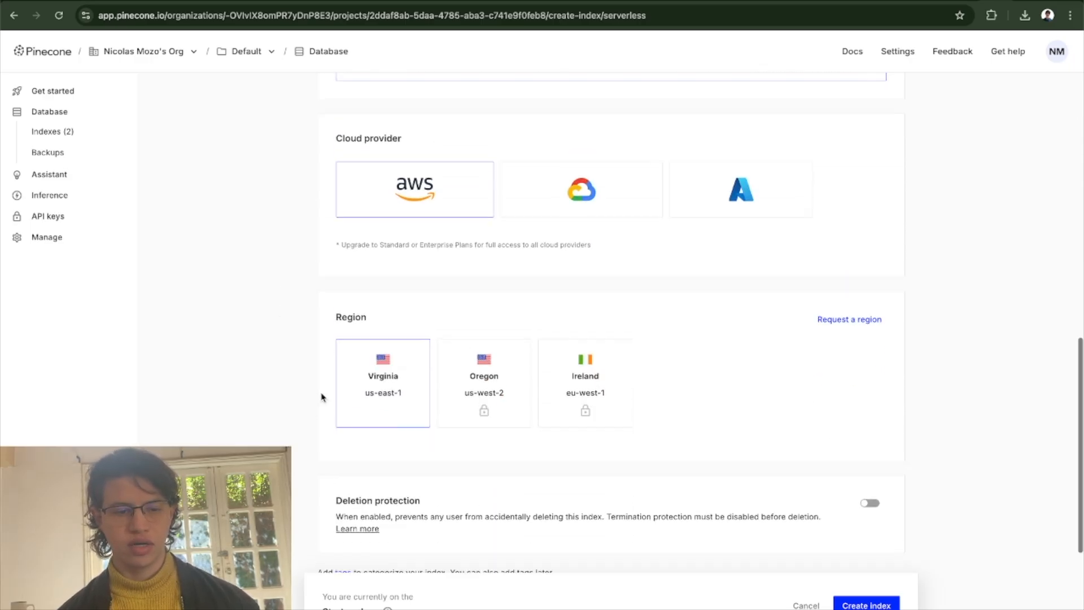
{"action": "scroll", "coordinate": [322, 396], "scroll_direction": "down", "scroll_amount": 12}
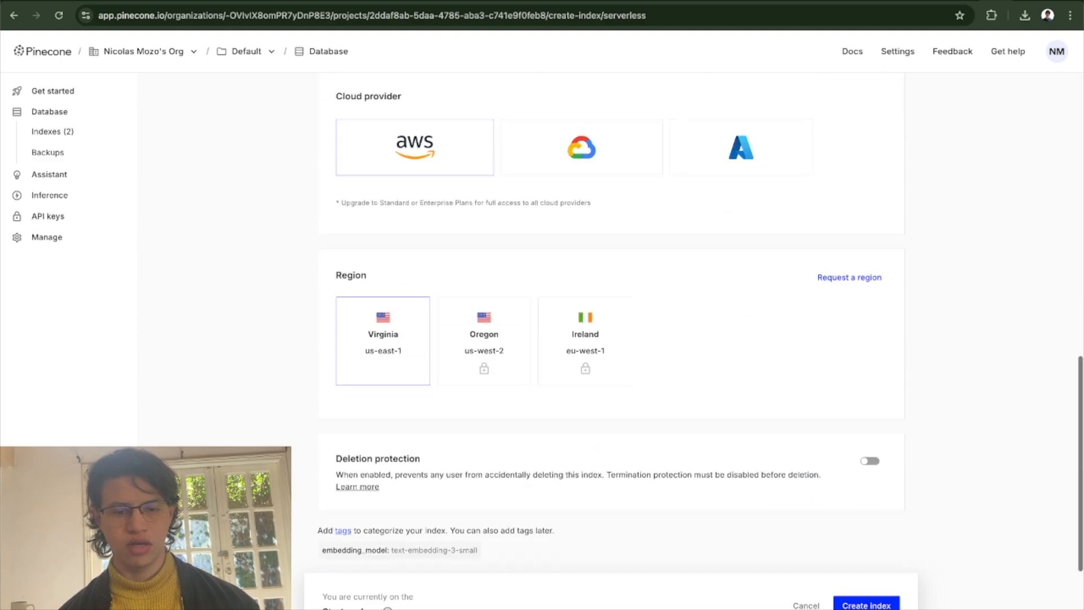
{"action": "left_click", "coordinate": [866, 603]}
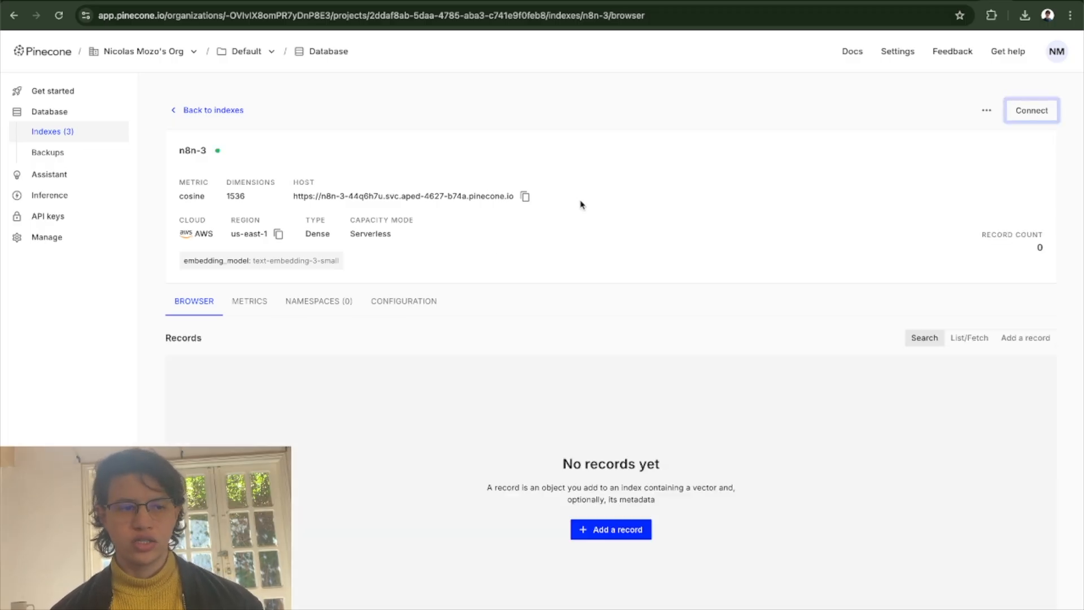
Generate a new Pinecone API key named n8n-3 and copy its value.
{"action": "left_click", "coordinate": [49, 217]}
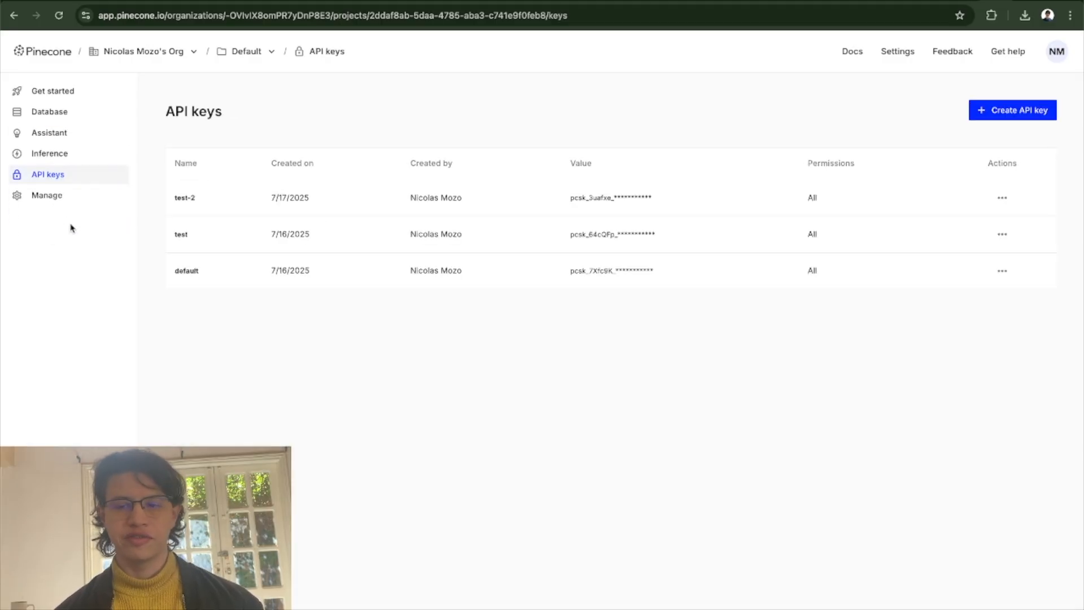
{"action": "left_click", "coordinate": [980, 105]}
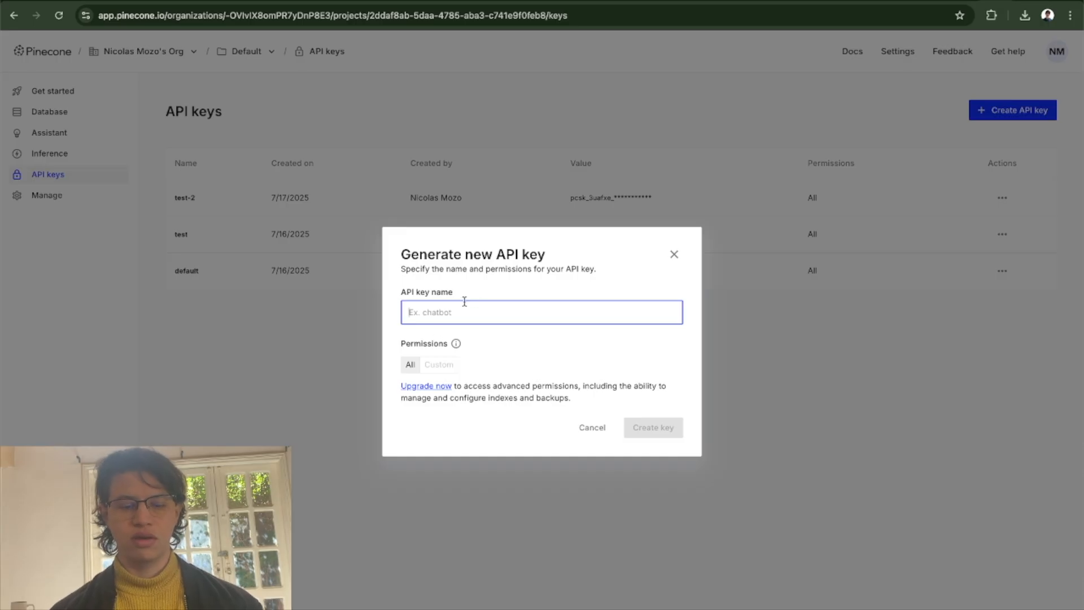
{"action": "type", "text": "n8n-3"}
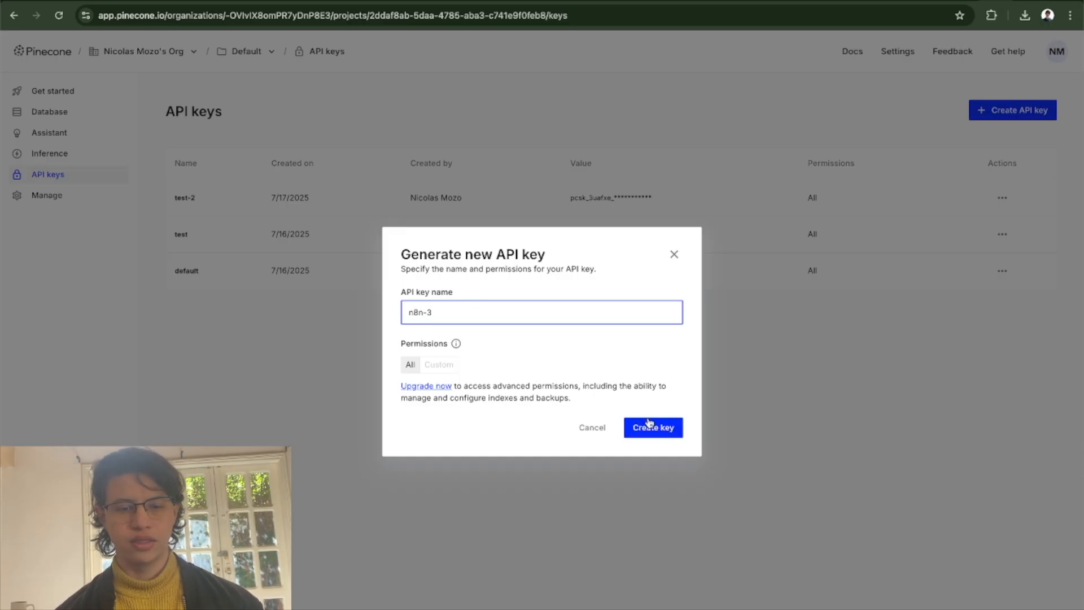
{"action": "left_click", "coordinate": [651, 426]}
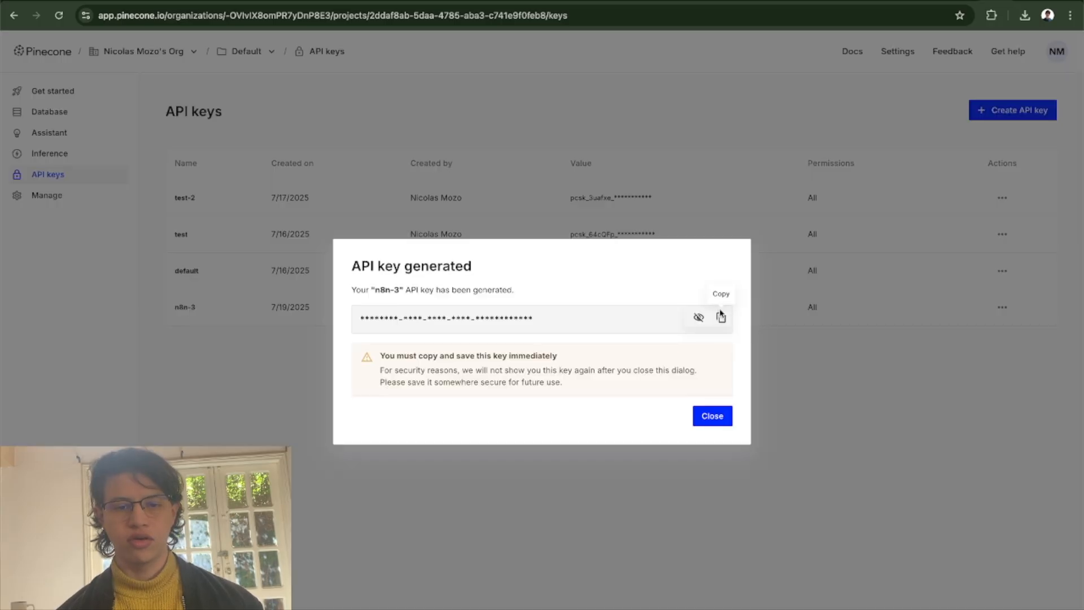
{"action": "left_click", "coordinate": [720, 317]}
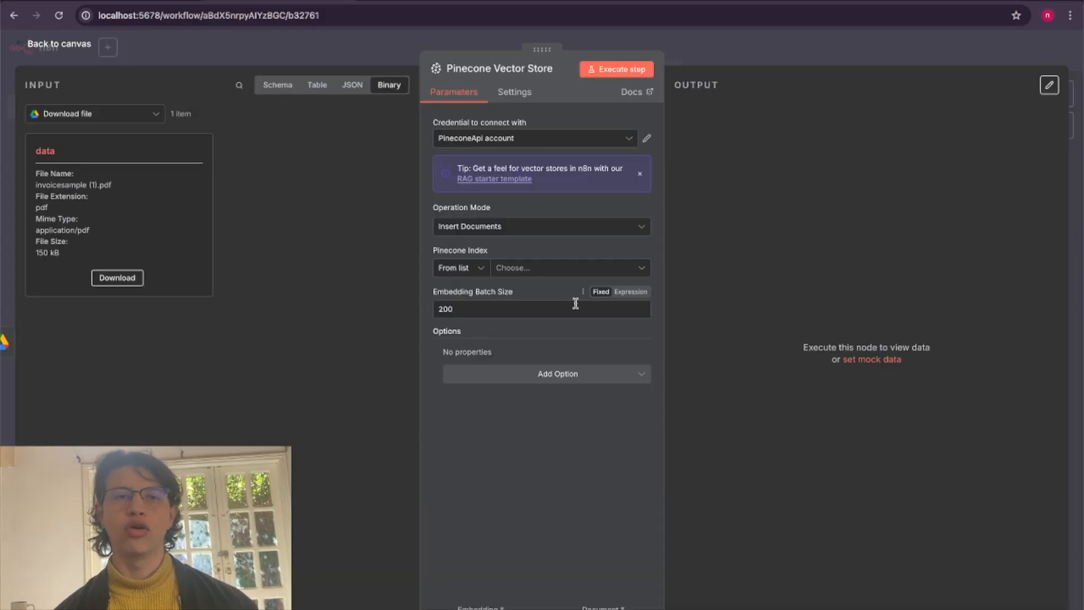
Create a new Pinecone credential for the vector store node using the copied API key, save it, and decline the browser's password saving.
{"action": "left_click", "coordinate": [518, 142]}
{"action": "left_click", "coordinate": [488, 198]}
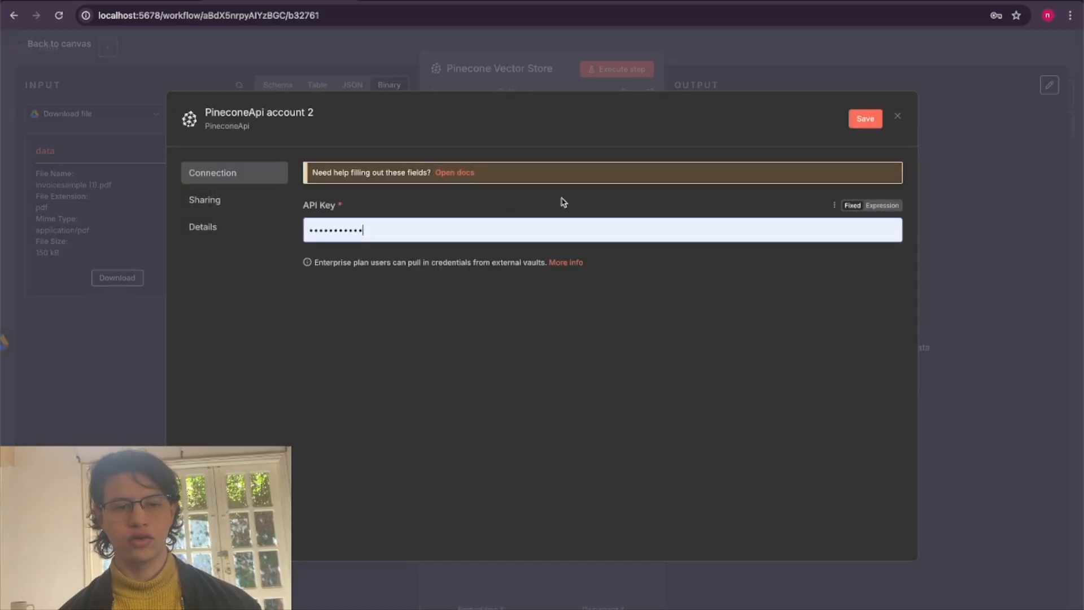
{"action": "key", "text": "ctrl+a"}
{"action": "key", "text": "ctrl+v"}
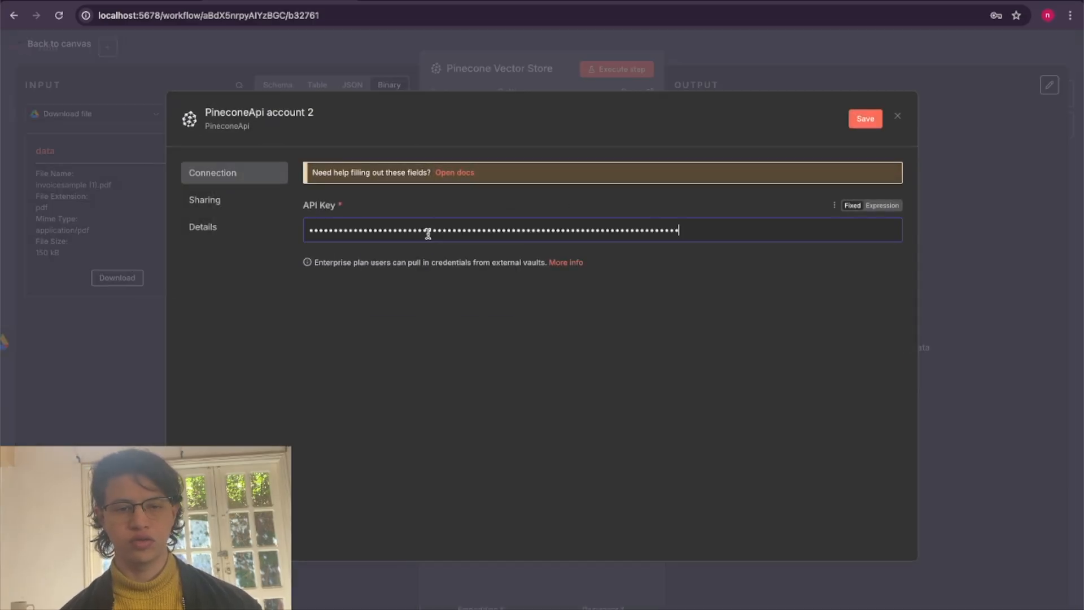
{"action": "left_click", "coordinate": [869, 121]}
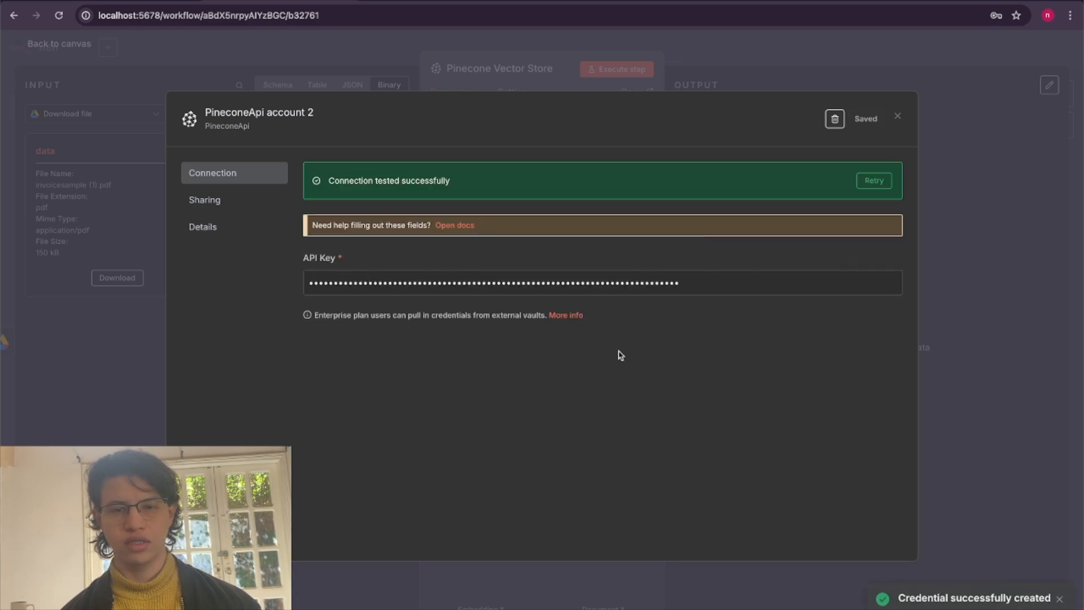
{"action": "left_click", "coordinate": [899, 117]}
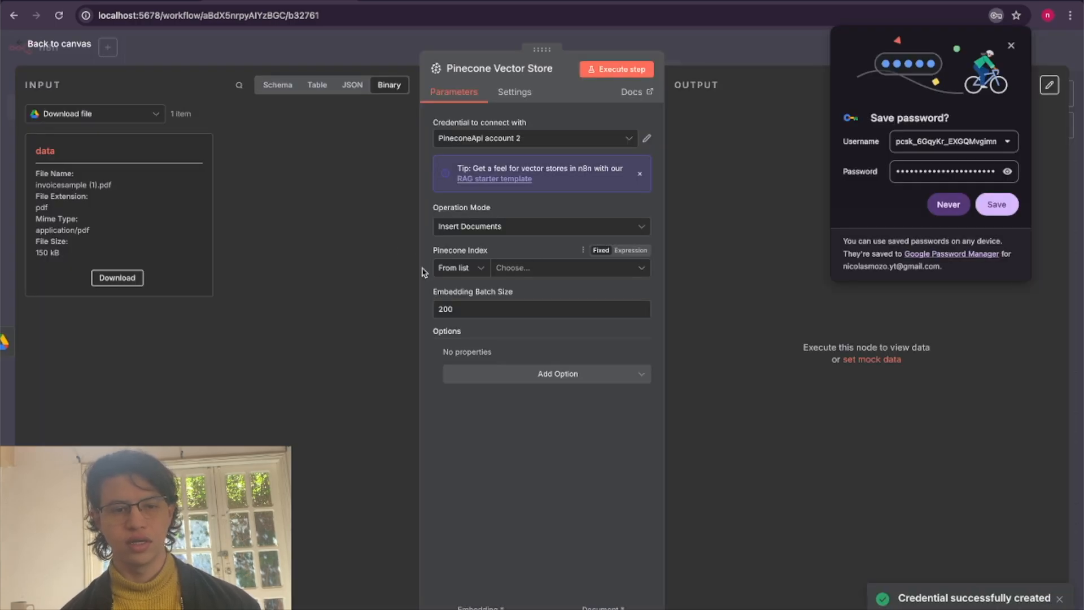
{"action": "left_click", "coordinate": [944, 205]}
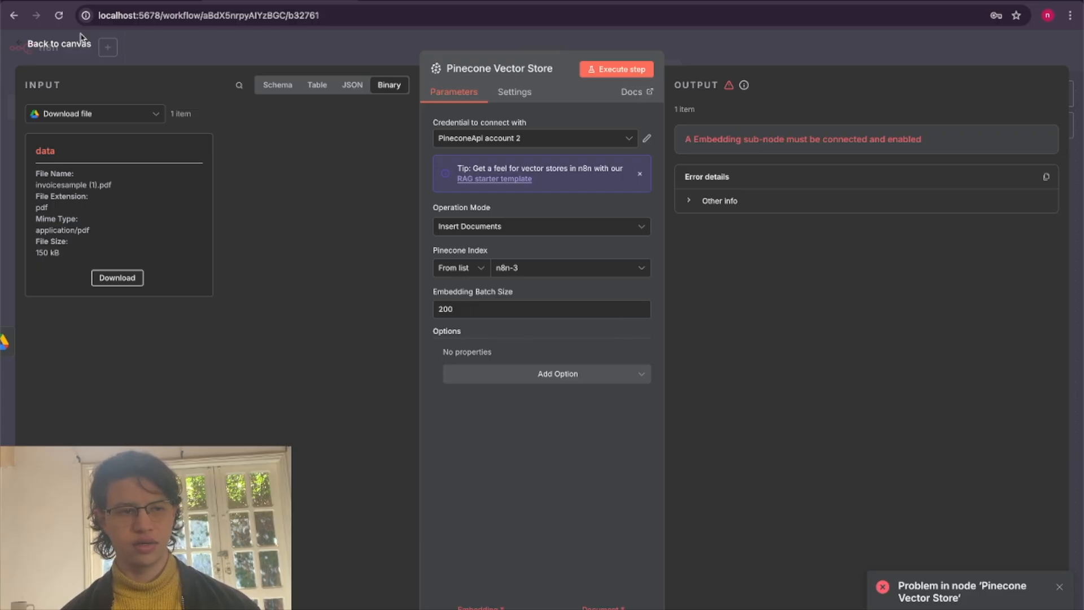
Attach an Embeddings OpenAI sub-node to the Pinecone Vector Store's embedding input.
{"action": "left_click", "coordinate": [72, 51]}
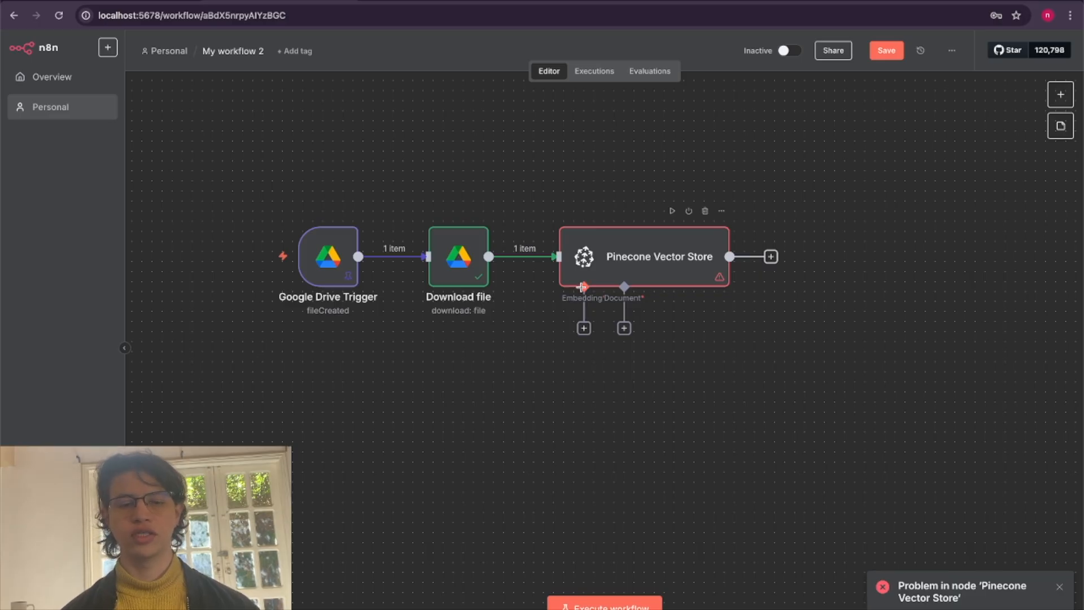
{"action": "left_click", "coordinate": [583, 328]}
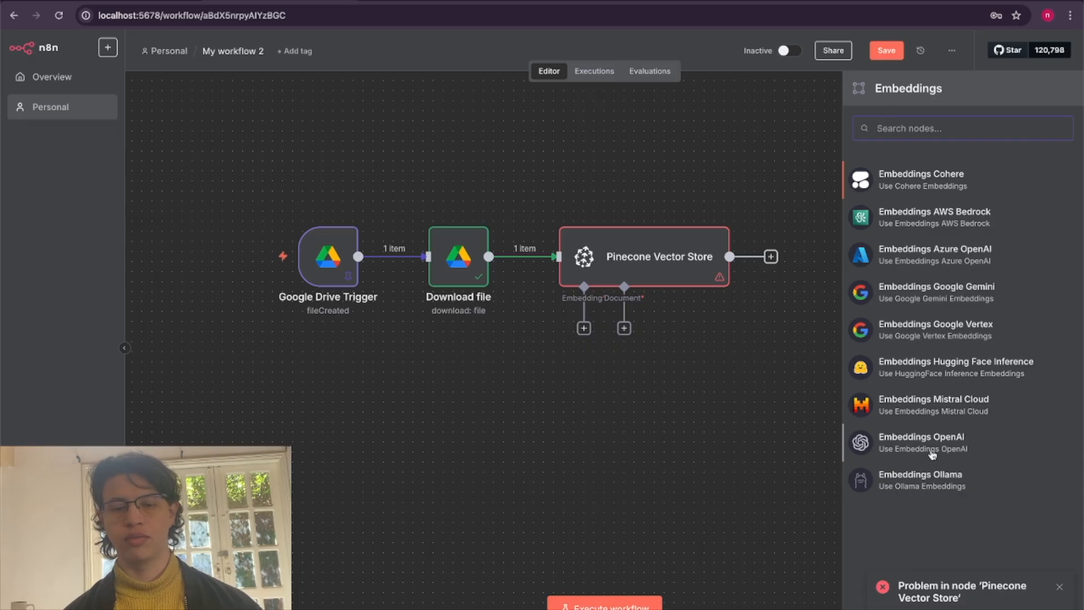
{"action": "left_click", "coordinate": [967, 453]}
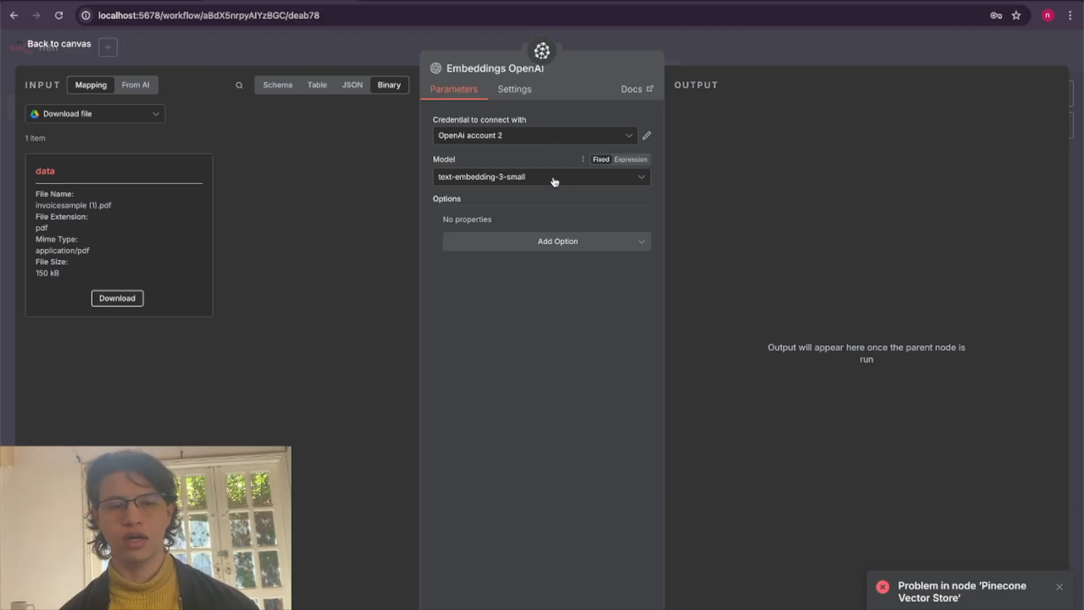
{"action": "left_click", "coordinate": [536, 141]}
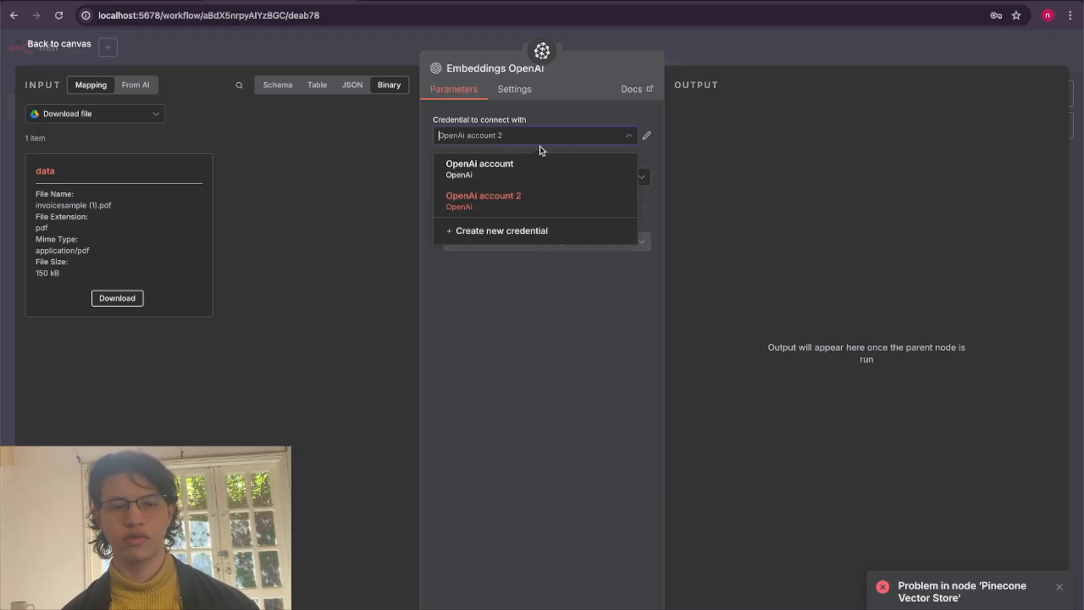
{"action": "left_click", "coordinate": [505, 232]}
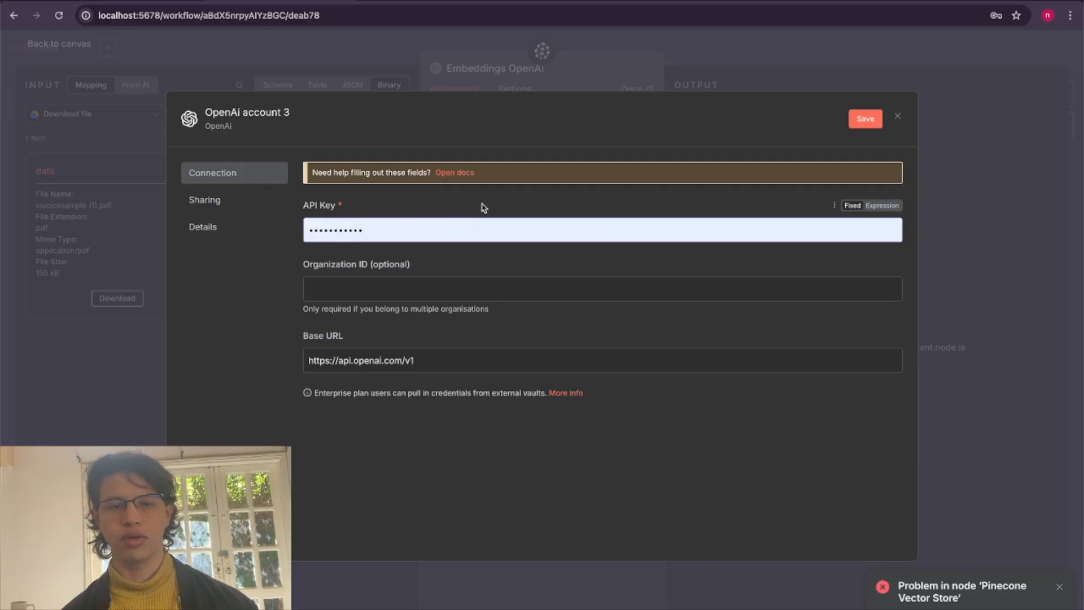
{"action": "left_click", "coordinate": [898, 116]}
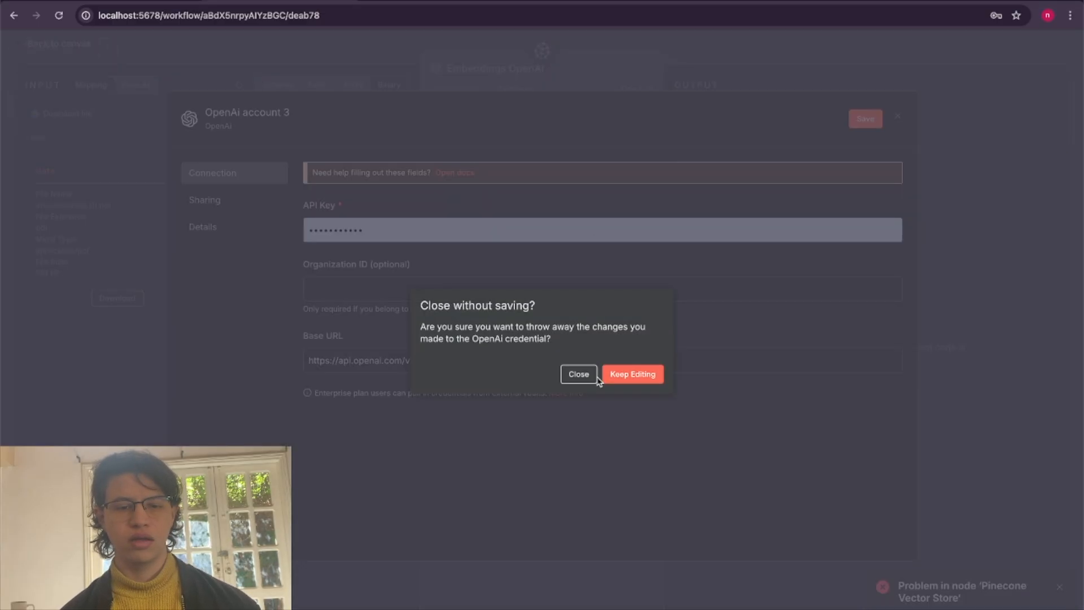
{"action": "left_click", "coordinate": [579, 380]}
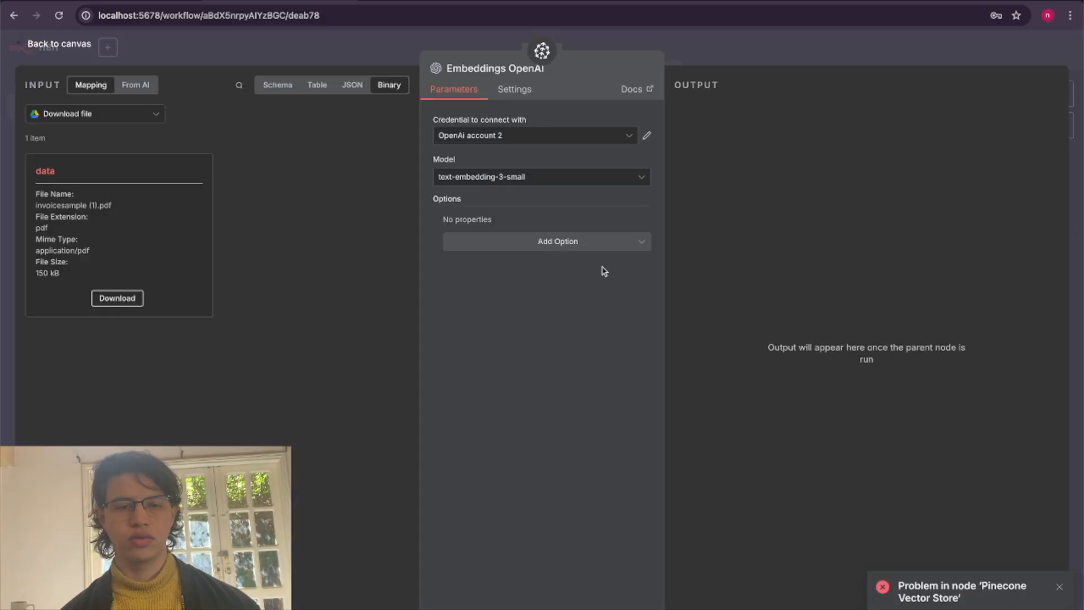
Choose text-embedding-3-small as the OpenAI embedding model and return to the canvas.
{"action": "left_click", "coordinate": [545, 179]}
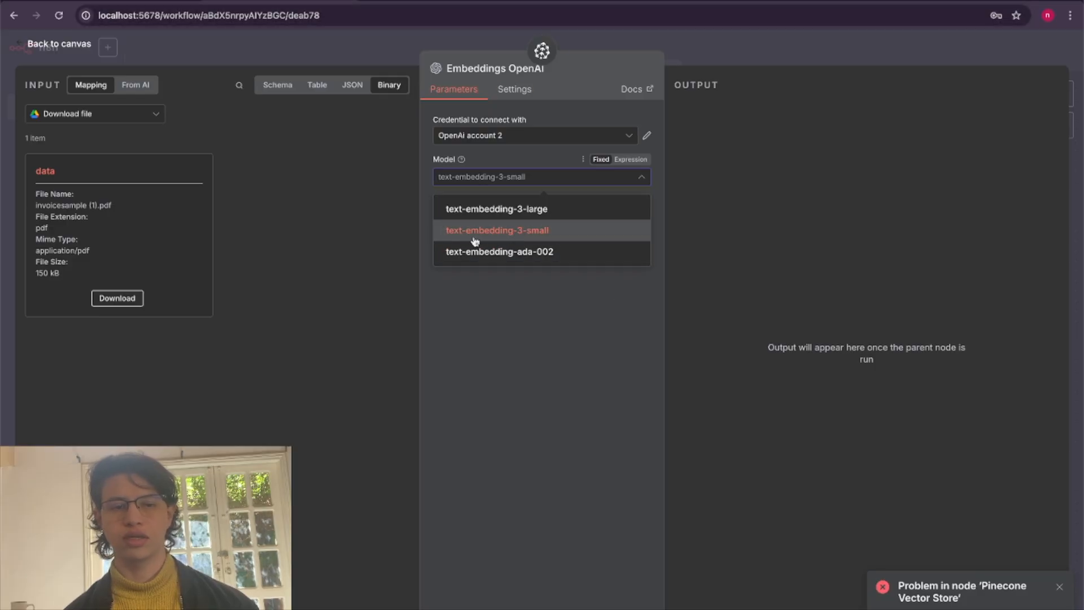
{"action": "left_click", "coordinate": [551, 237]}
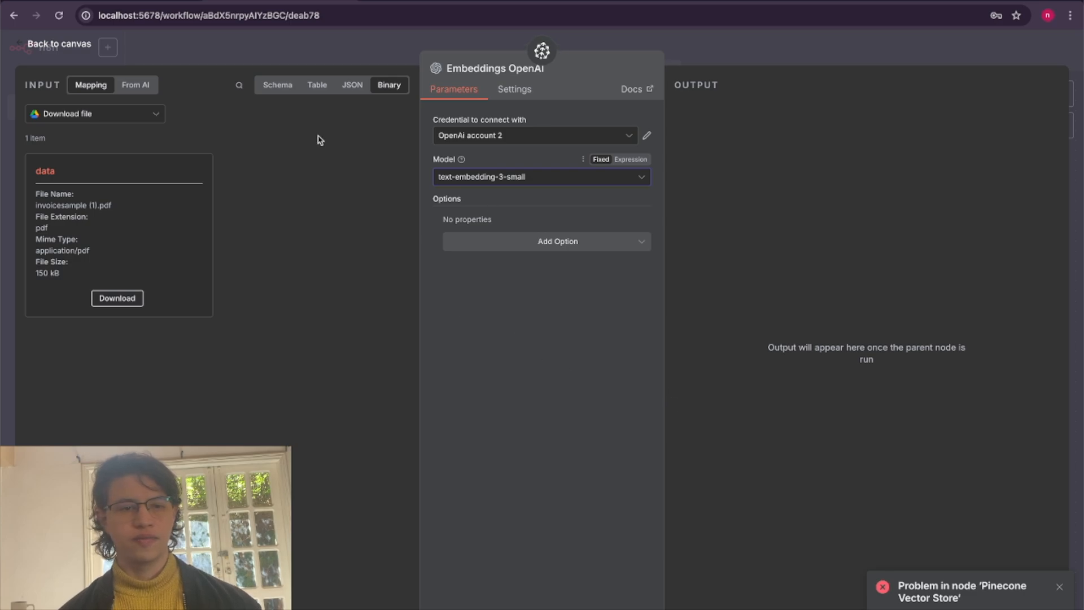
{"action": "left_click", "coordinate": [72, 50]}
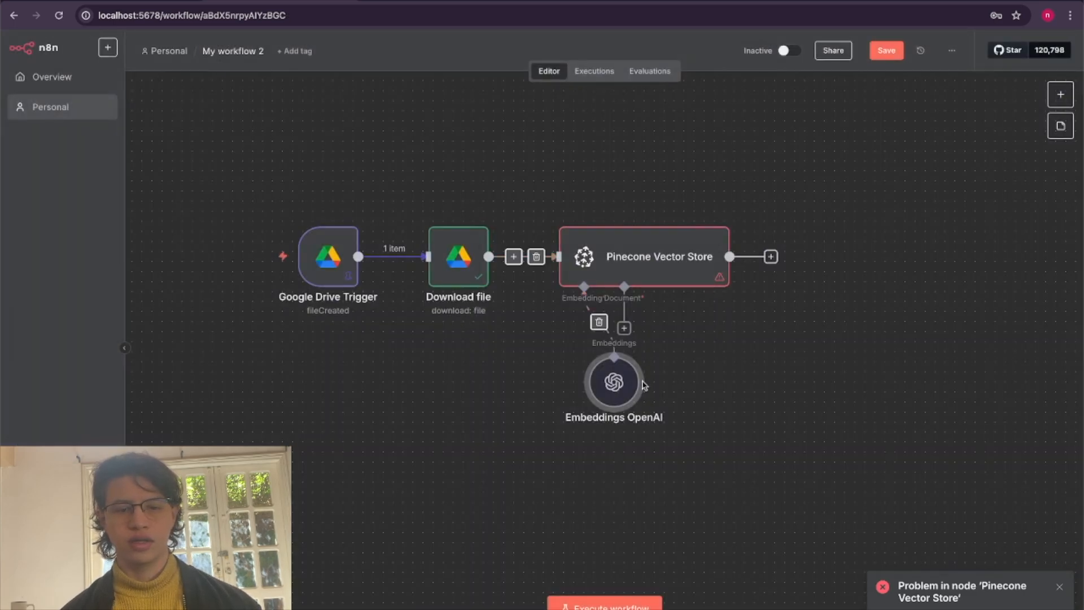
Attach a Default Data Loader to the Pinecone Vector Store's document input and set its text splitting to Custom.
{"action": "left_click", "coordinate": [623, 328]}
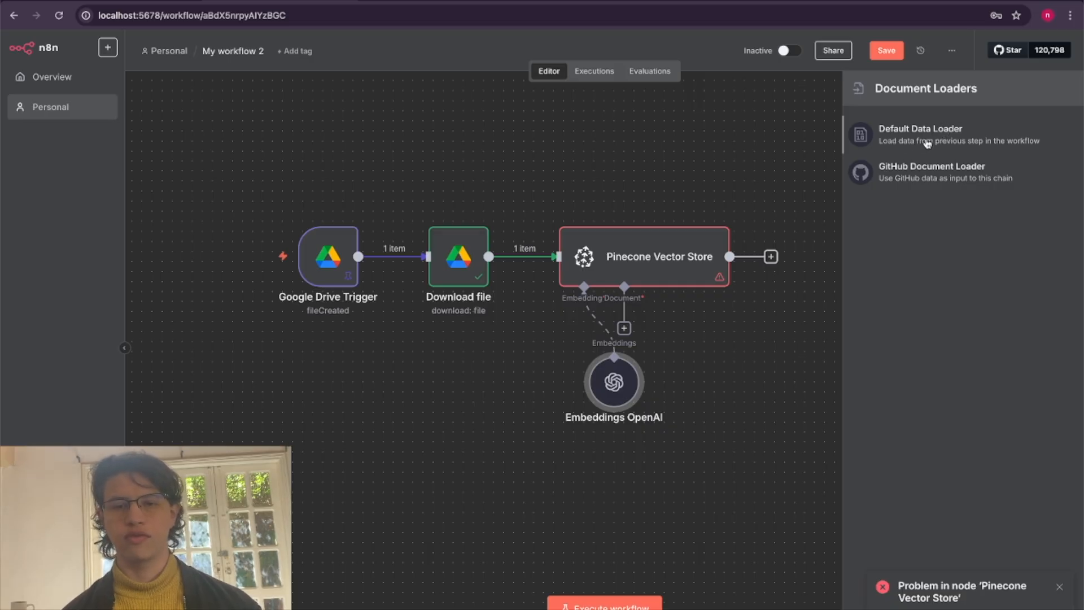
{"action": "left_click", "coordinate": [929, 144]}
{"action": "left_click", "coordinate": [540, 264]}
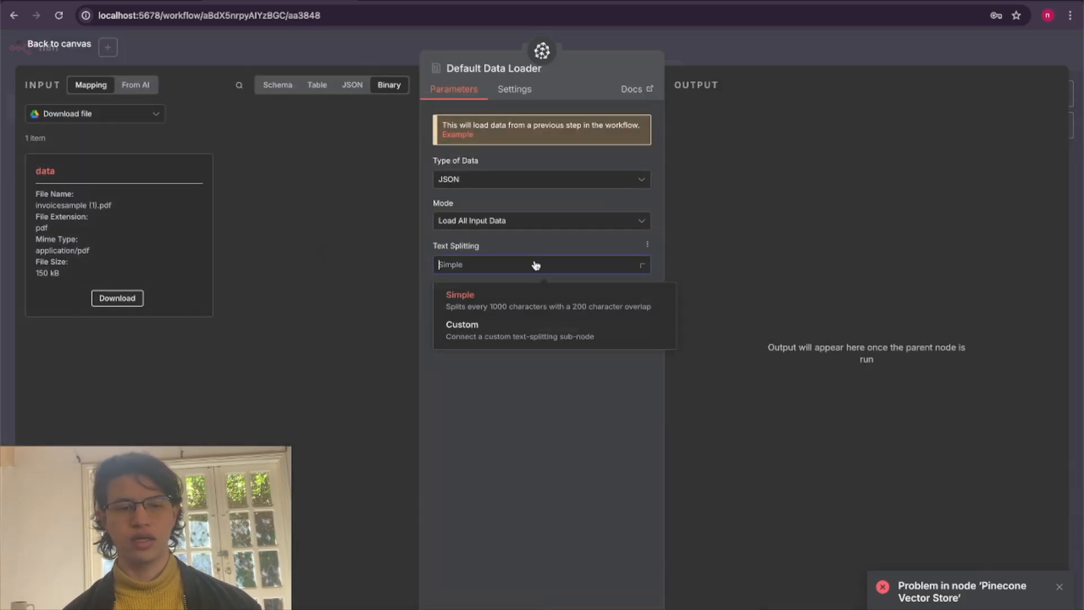
{"action": "left_click", "coordinate": [506, 341]}
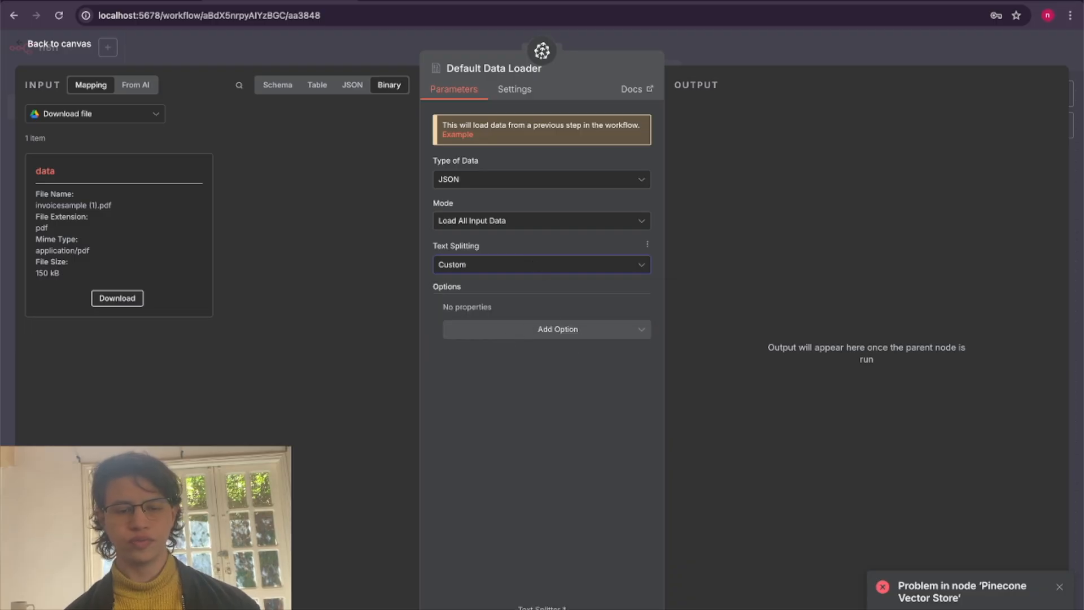
Attach a Recursive Character Text Splitter to the Default Data Loader and space out the nodes on the canvas.
{"action": "left_click", "coordinate": [542, 609]}
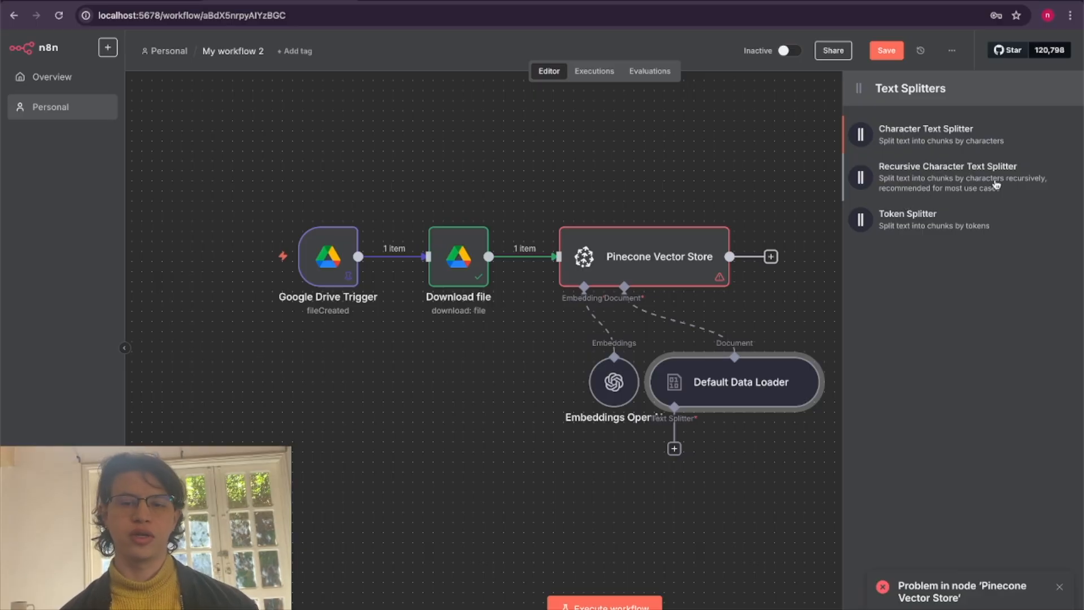
{"action": "left_click", "coordinate": [997, 186]}
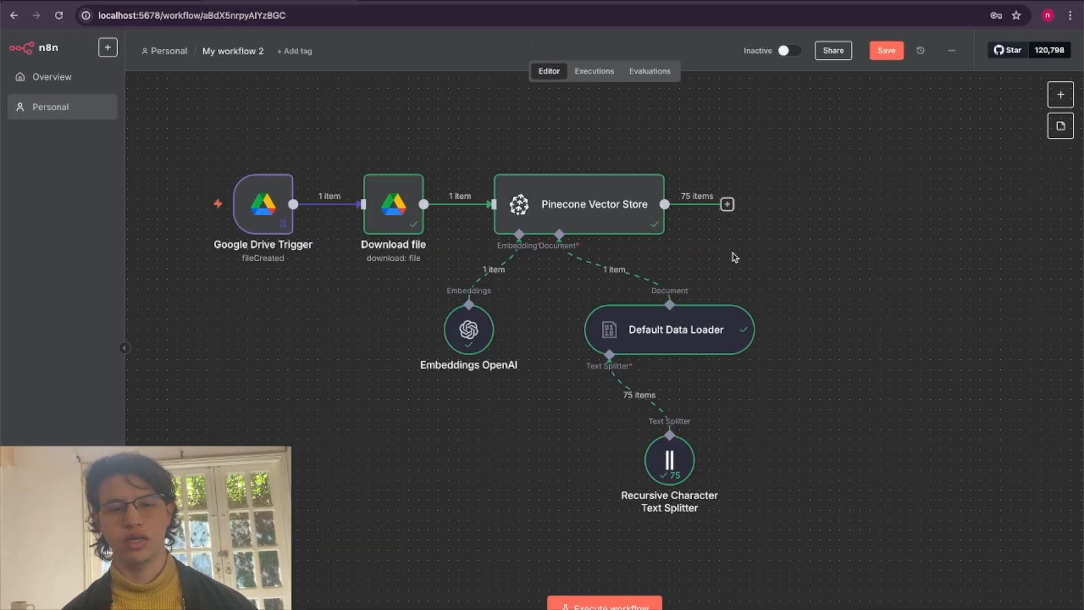
{"action": "left_click_drag", "start_coordinate": [733, 252], "coordinate": [823, 237]}
{"action": "left_click_drag", "start_coordinate": [311, 368], "coordinate": [376, 333]}
{"action": "scroll", "coordinate": [261, 356], "scroll_direction": "left", "scroll_amount": 3}
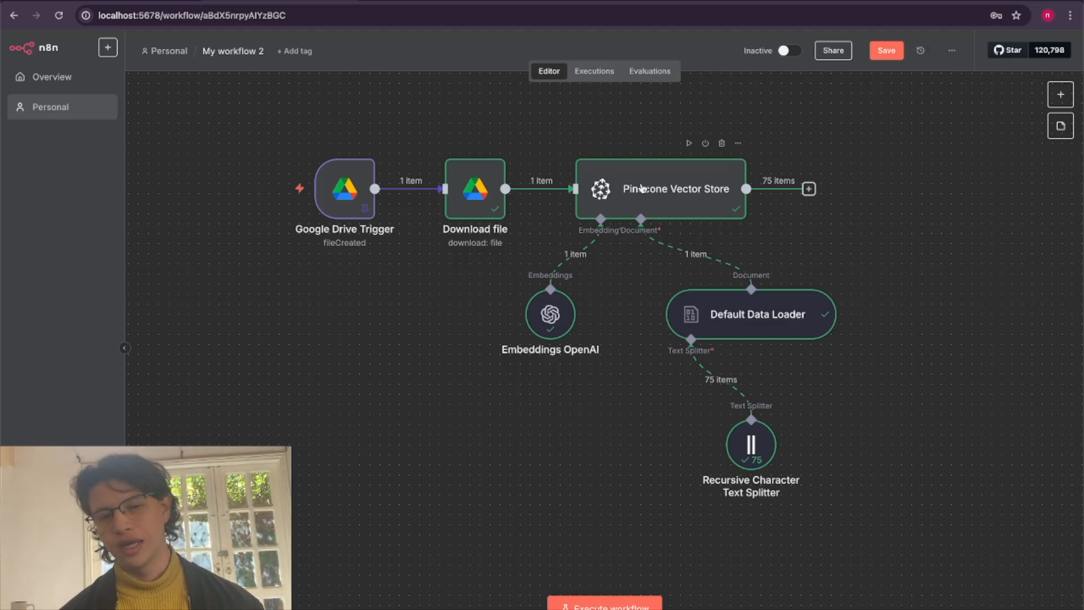
Add a Chat Trigger as the first node of the new workflow and send it the test message "hi".
{"action": "mouse_move", "coordinate": [343, 202]}
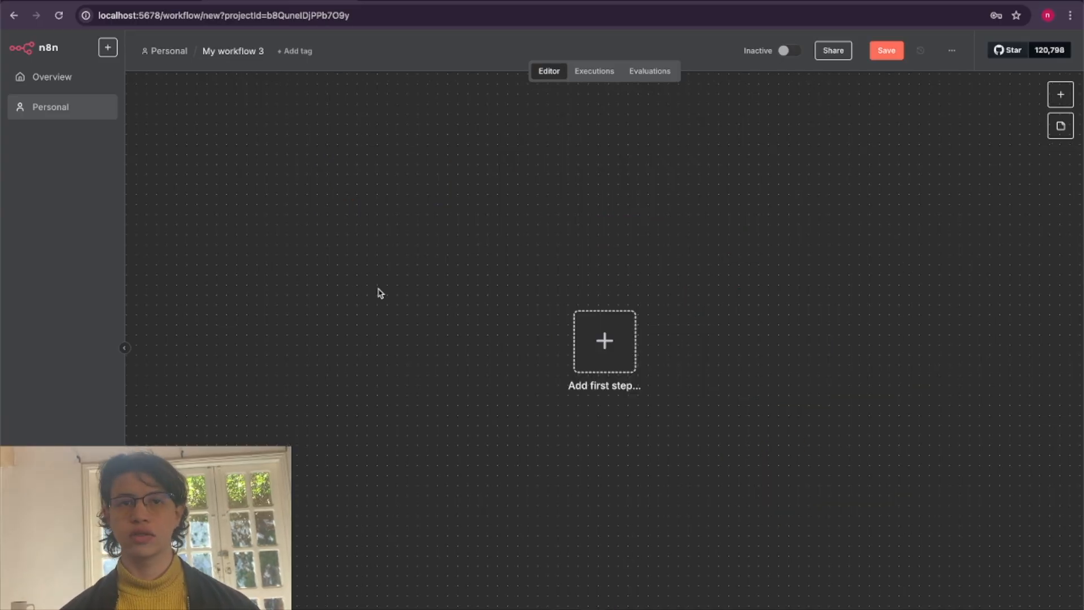
{"action": "scroll", "coordinate": [381, 293], "scroll_direction": "down", "scroll_amount": 1}
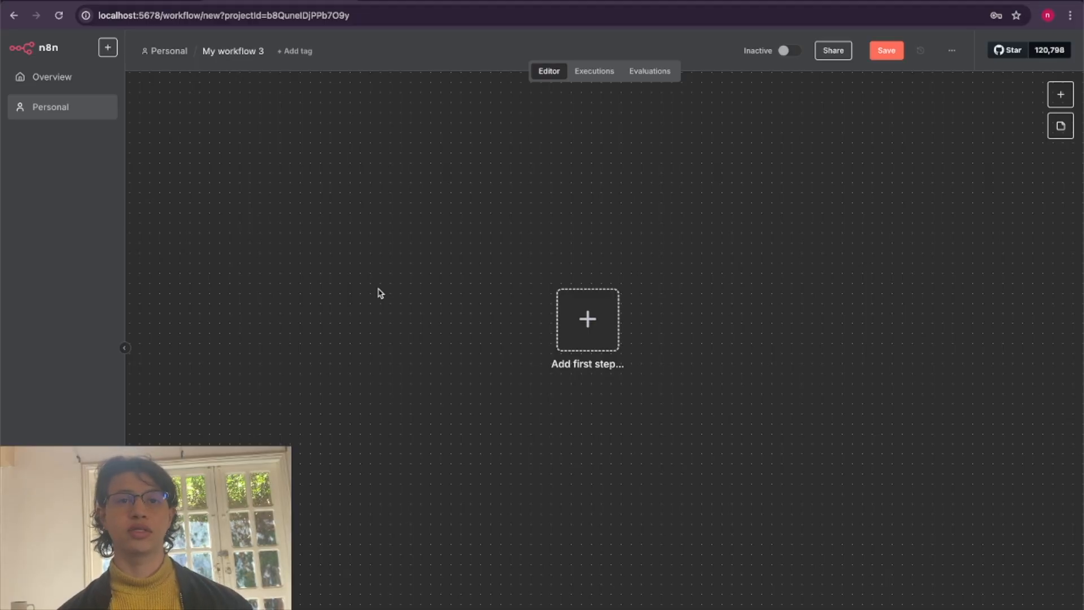
{"action": "scroll", "coordinate": [381, 294], "scroll_direction": "down", "scroll_amount": 1}
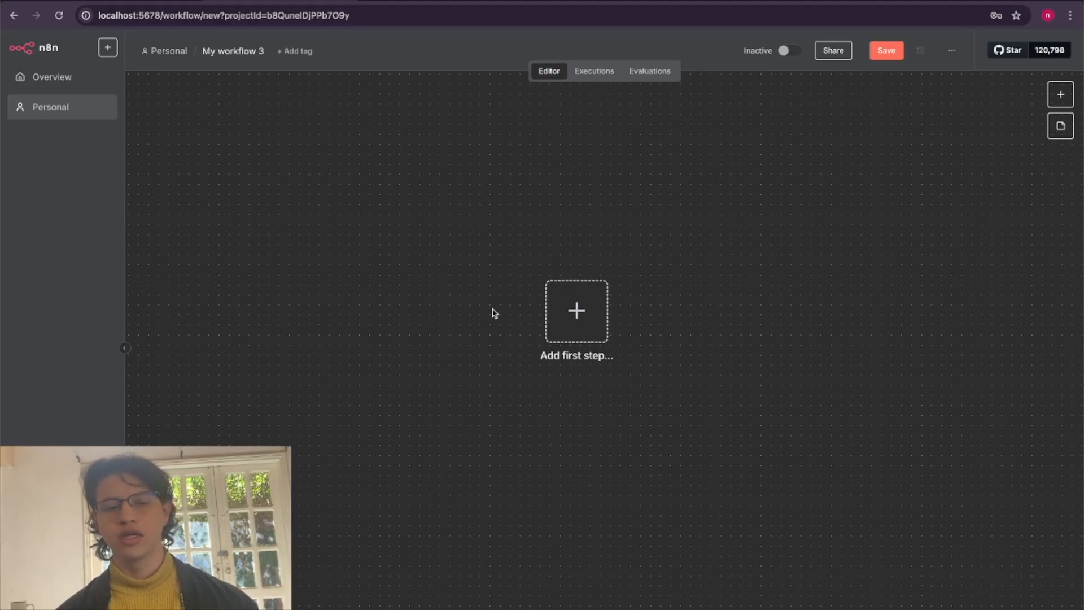
{"action": "left_click", "coordinate": [574, 321]}
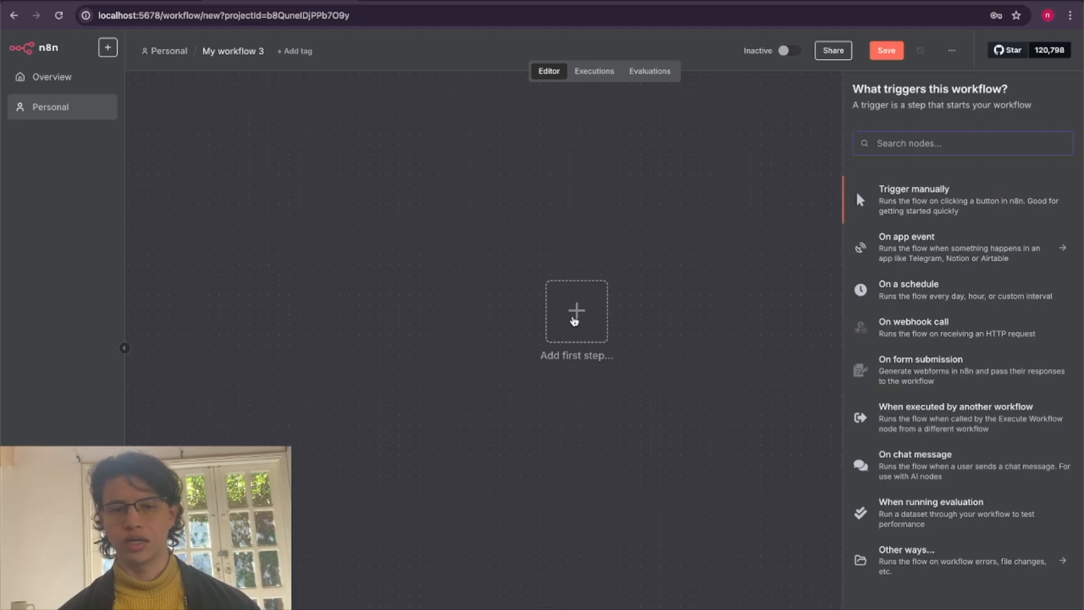
{"action": "type", "text": "cha"}
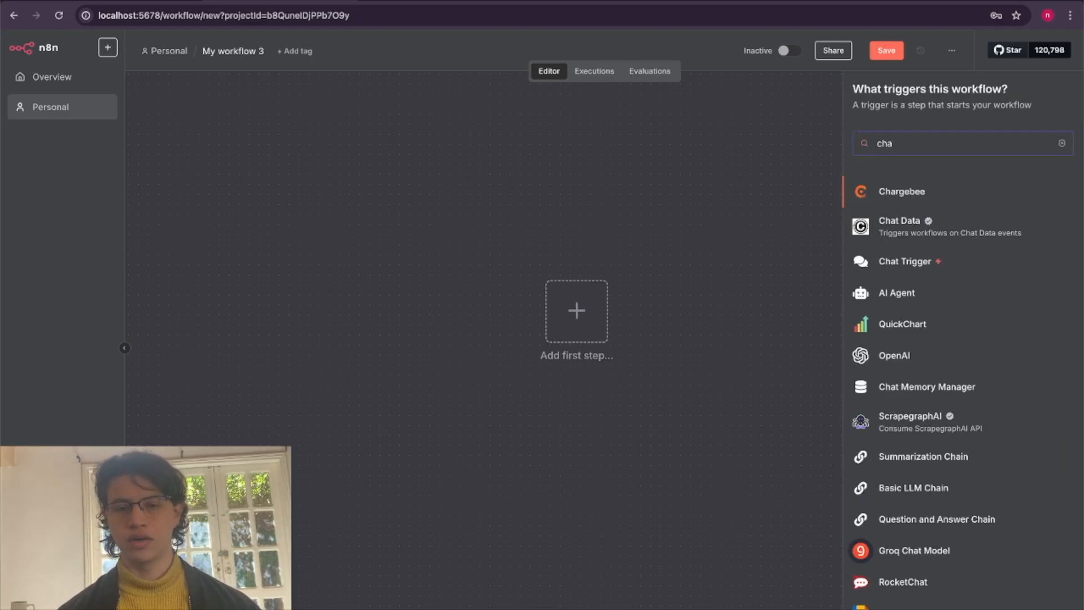
{"action": "left_click", "coordinate": [907, 263]}
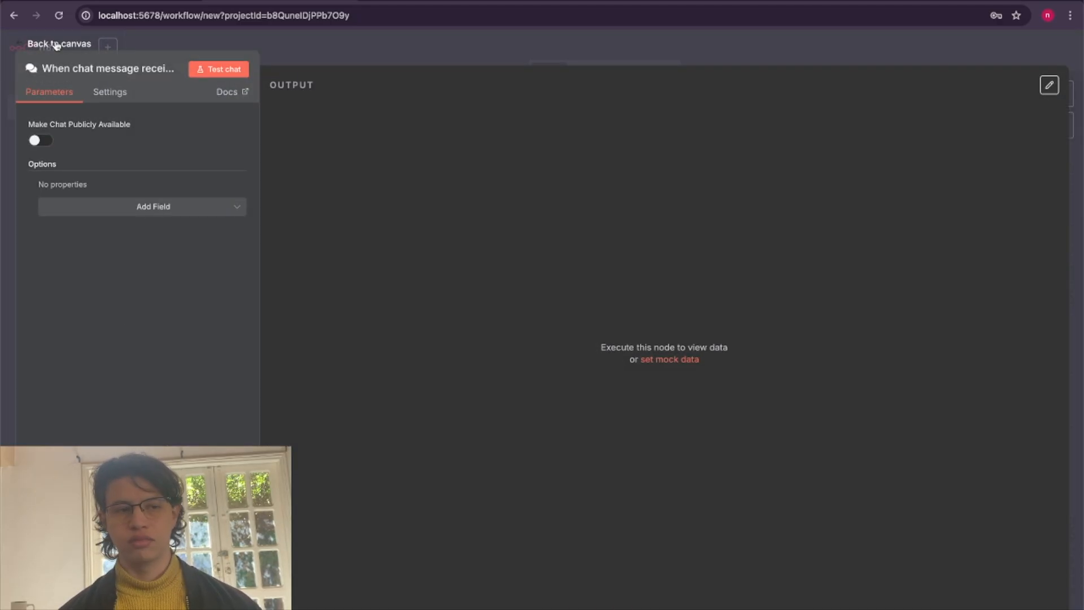
{"action": "left_click", "coordinate": [56, 45]}
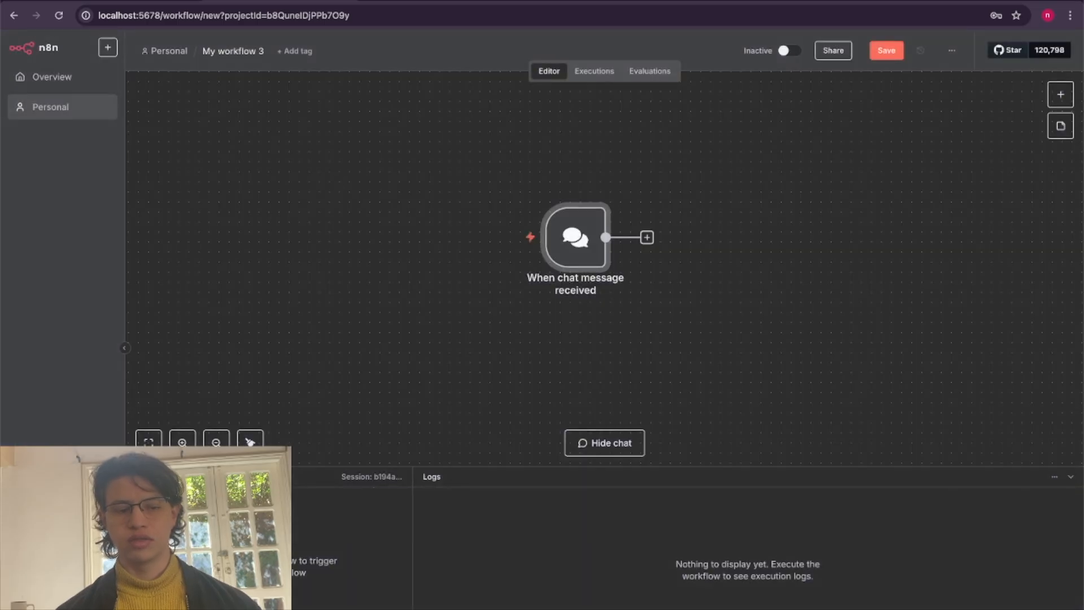
{"action": "type", "text": "hi"}
{"action": "key", "text": "Return"}
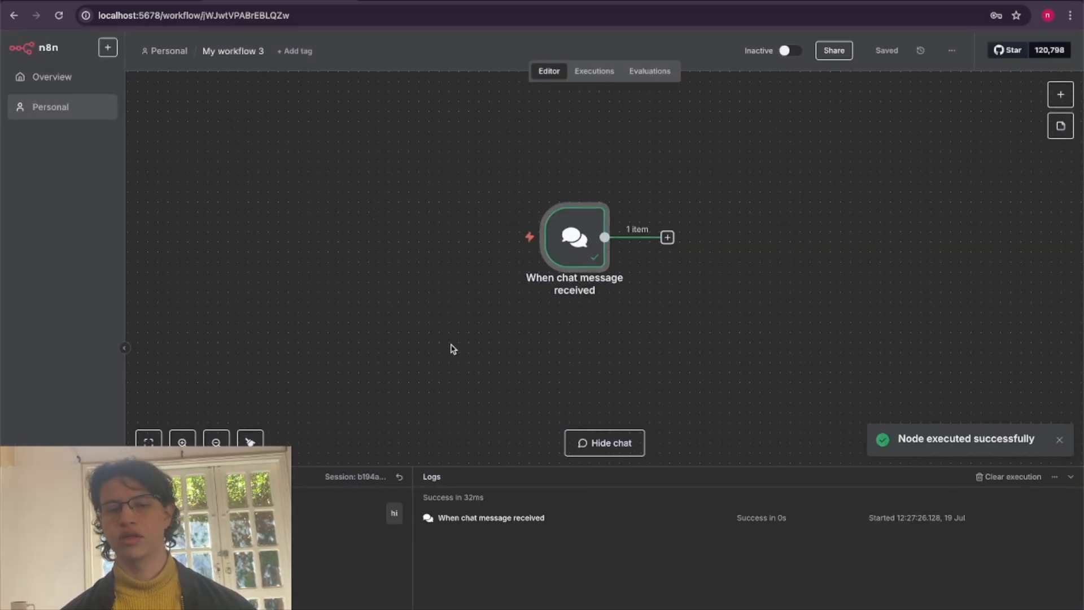
Add an AI Agent node after the chat trigger, keeping its default parameters, and return to the canvas.
{"action": "scroll", "coordinate": [453, 347], "scroll_direction": "right", "scroll_amount": 1}
{"action": "scroll", "coordinate": [474, 335], "scroll_direction": "right", "scroll_amount": 1}
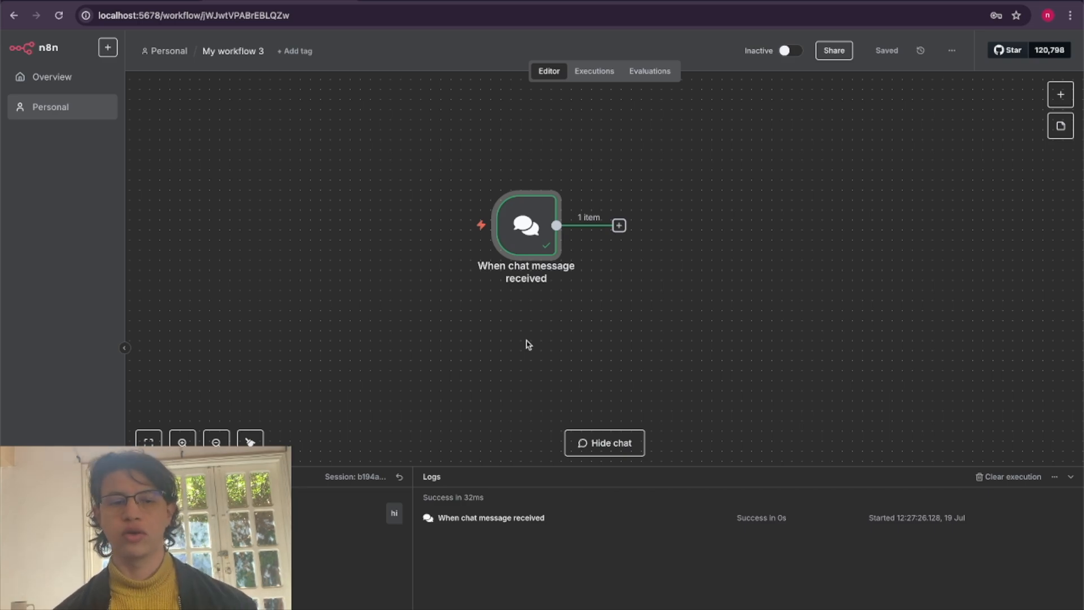
{"action": "scroll", "coordinate": [528, 344], "scroll_direction": "right", "scroll_amount": 3}
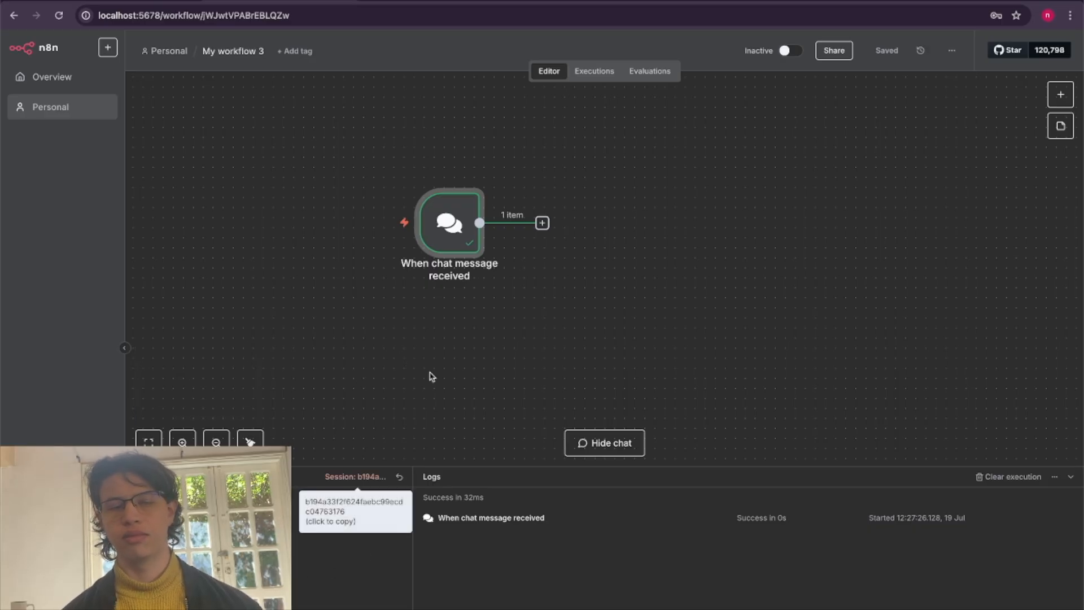
{"action": "scroll", "coordinate": [380, 334], "scroll_direction": "right", "scroll_amount": 2}
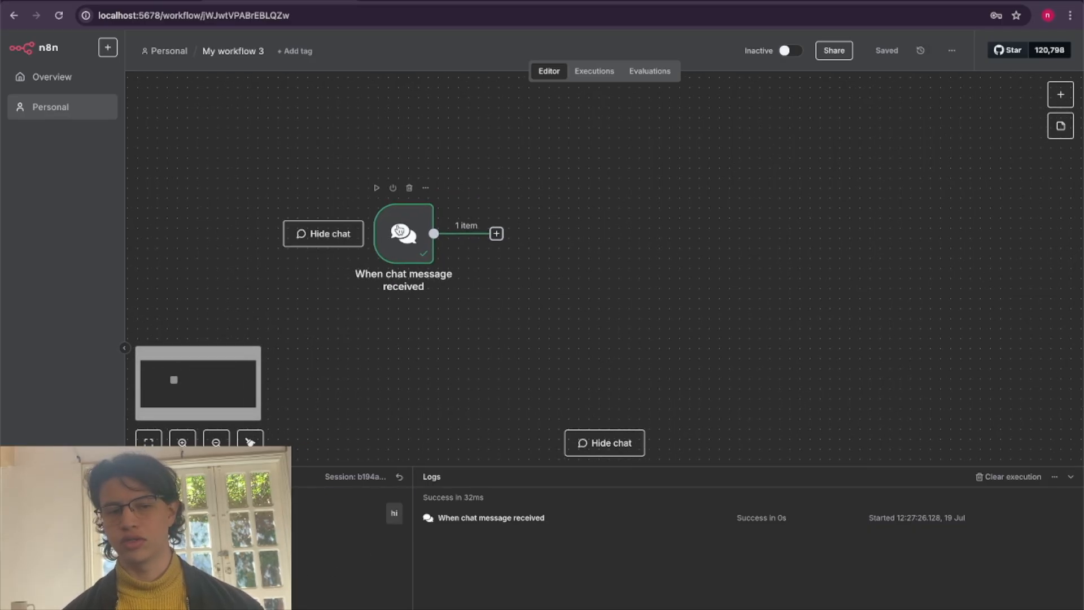
{"action": "left_click", "coordinate": [496, 233]}
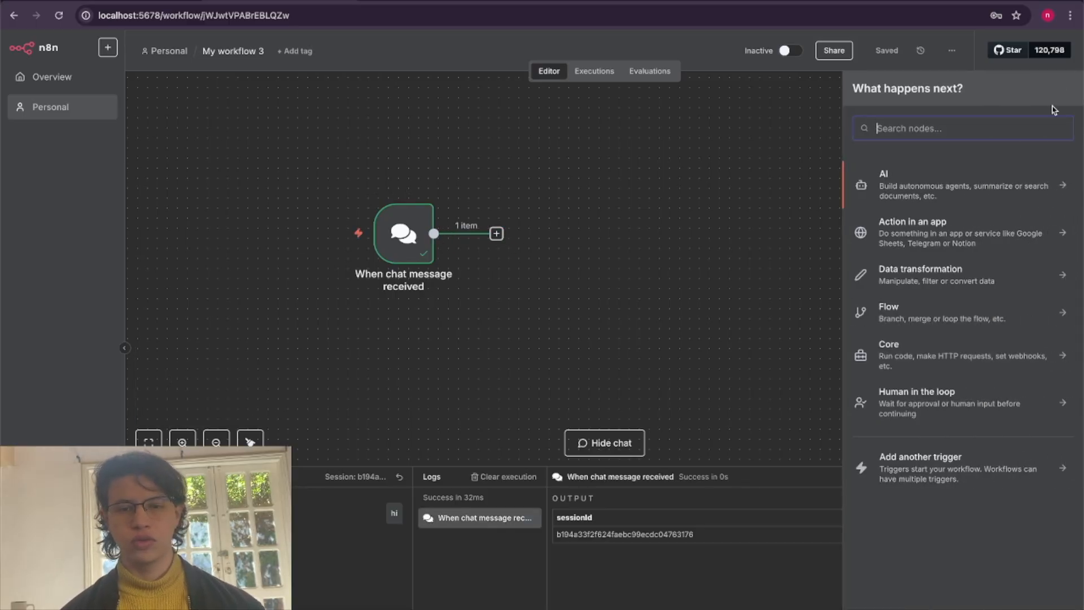
{"action": "left_click", "coordinate": [936, 190]}
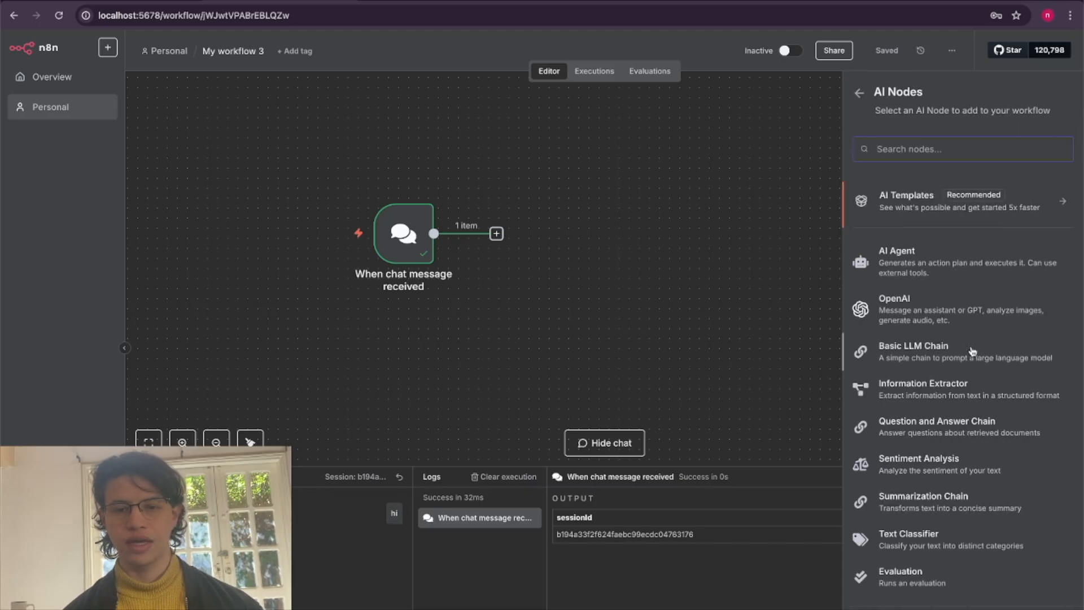
{"action": "left_click", "coordinate": [937, 265]}
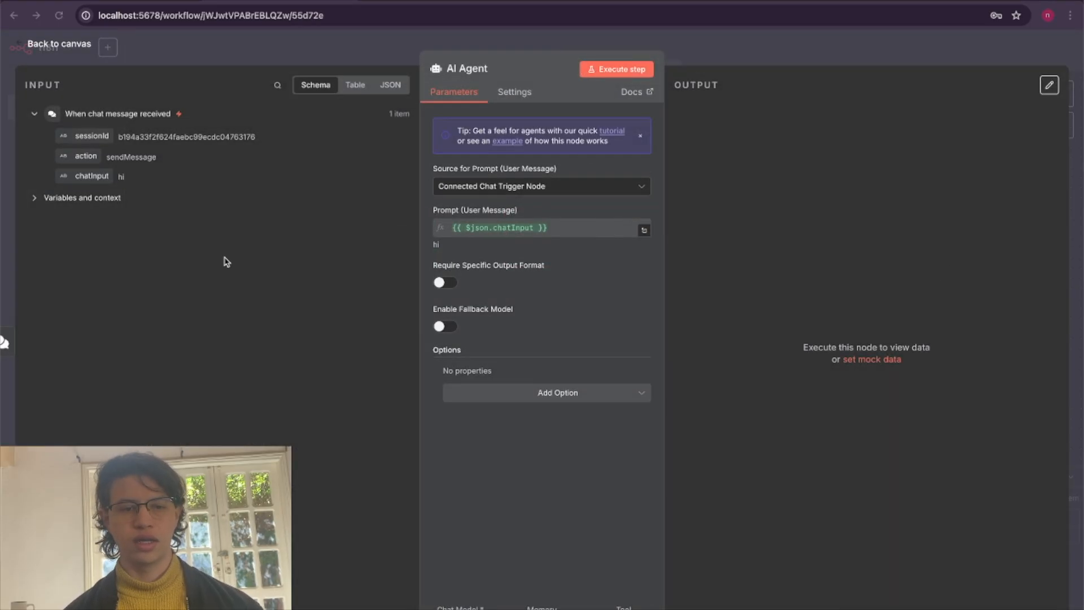
{"action": "left_click", "coordinate": [72, 50]}
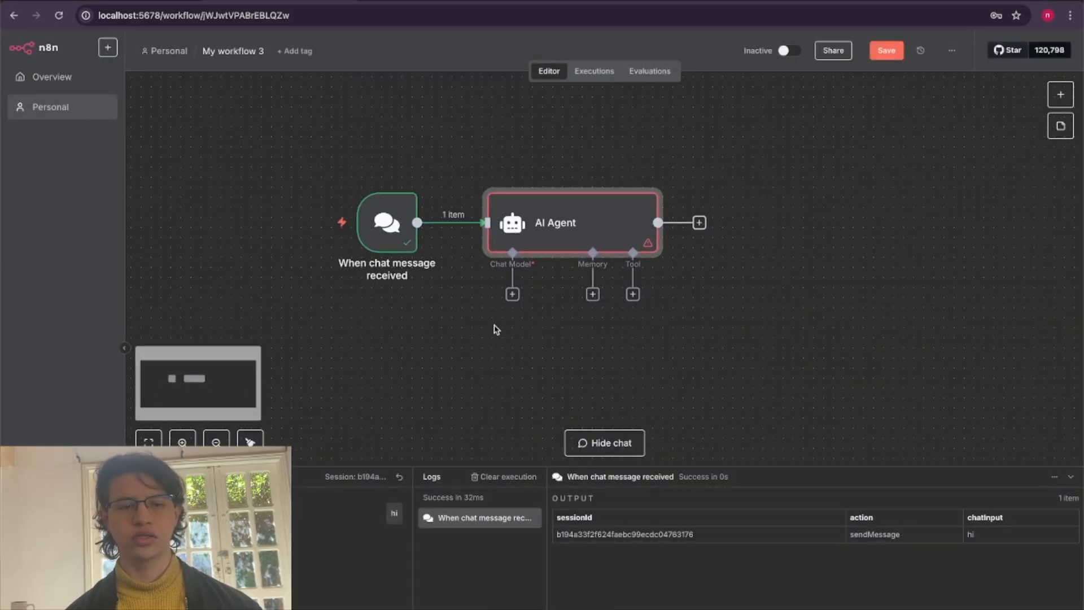
Attach an OpenAI Chat Model to the AI Agent's chat model input and set its model to gpt-4o-mini.
{"action": "left_click", "coordinate": [512, 294]}
{"action": "scroll", "coordinate": [952, 603], "scroll_direction": "down", "scroll_amount": 2}
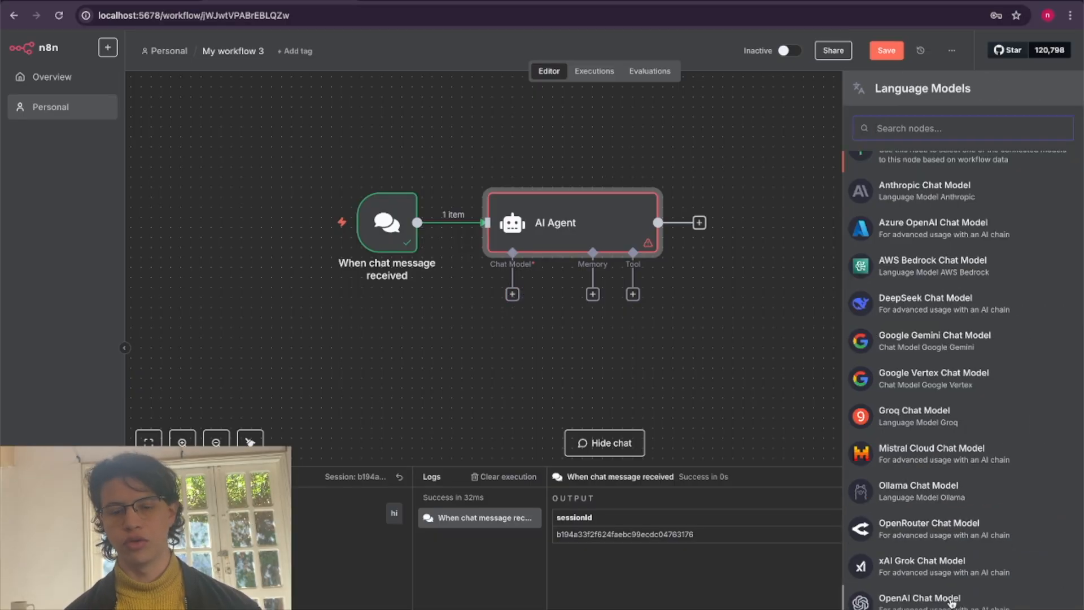
{"action": "left_click", "coordinate": [953, 603]}
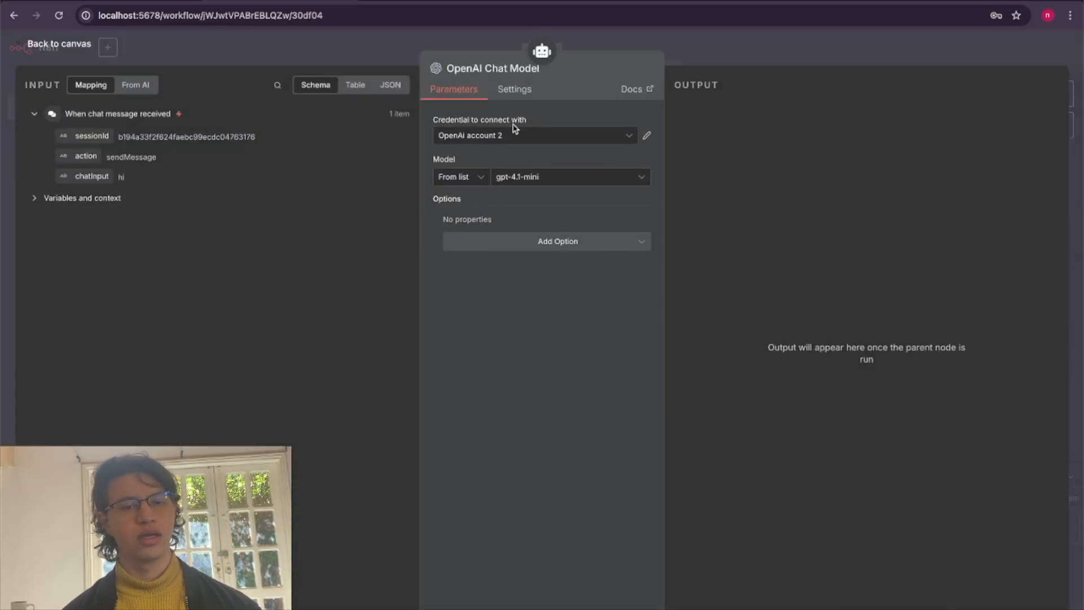
{"action": "left_click", "coordinate": [546, 177]}
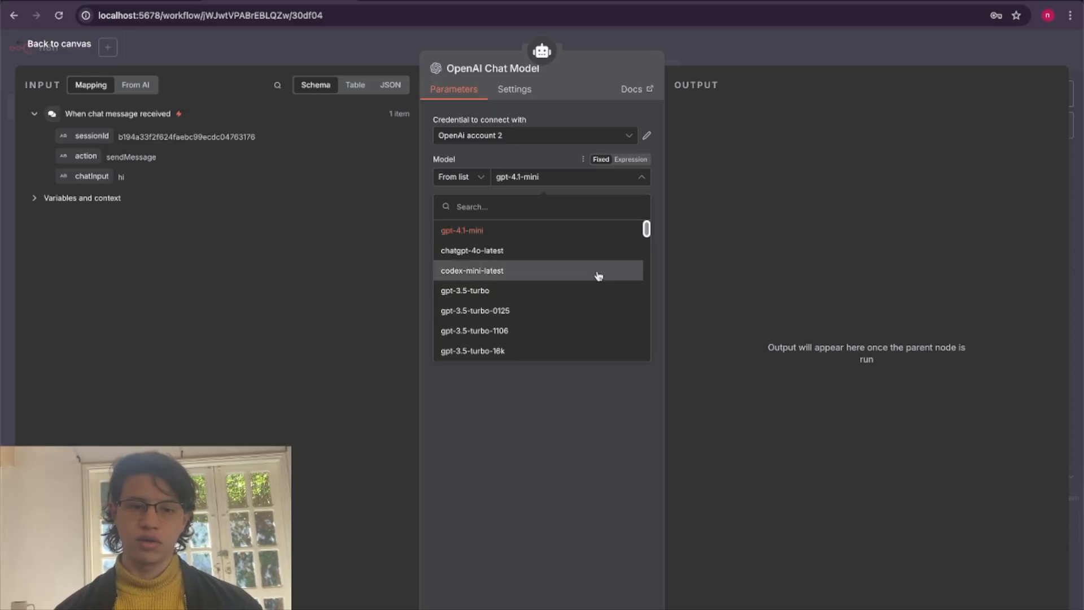
{"action": "scroll", "coordinate": [598, 276], "scroll_direction": "down", "scroll_amount": 2}
{"action": "scroll", "coordinate": [599, 275], "scroll_direction": "up", "scroll_amount": 1}
{"action": "scroll", "coordinate": [599, 276], "scroll_direction": "down", "scroll_amount": 8}
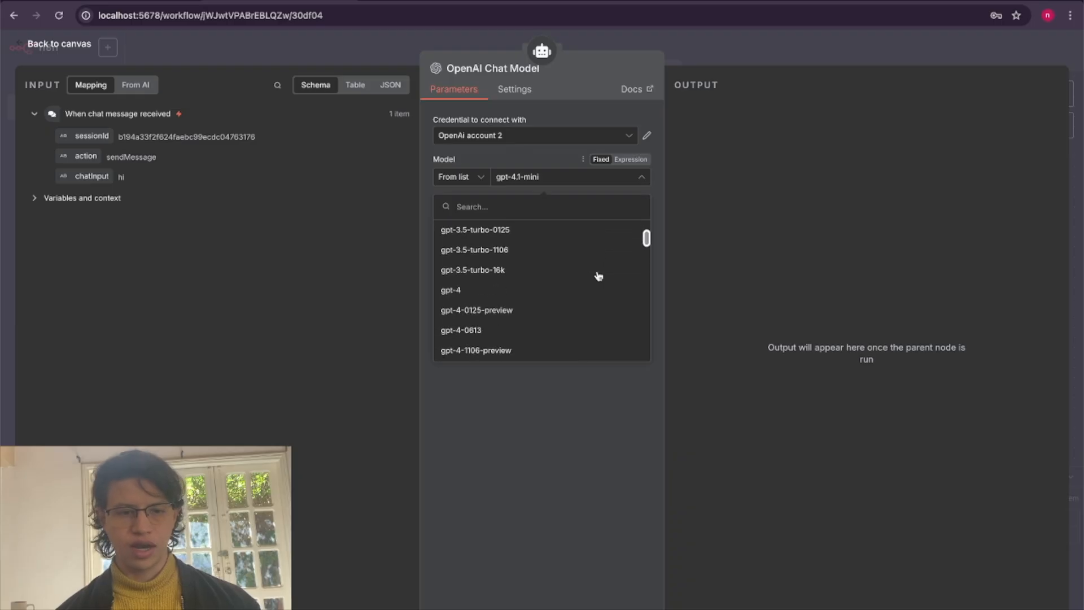
{"action": "scroll", "coordinate": [598, 275], "scroll_direction": "down", "scroll_amount": 10}
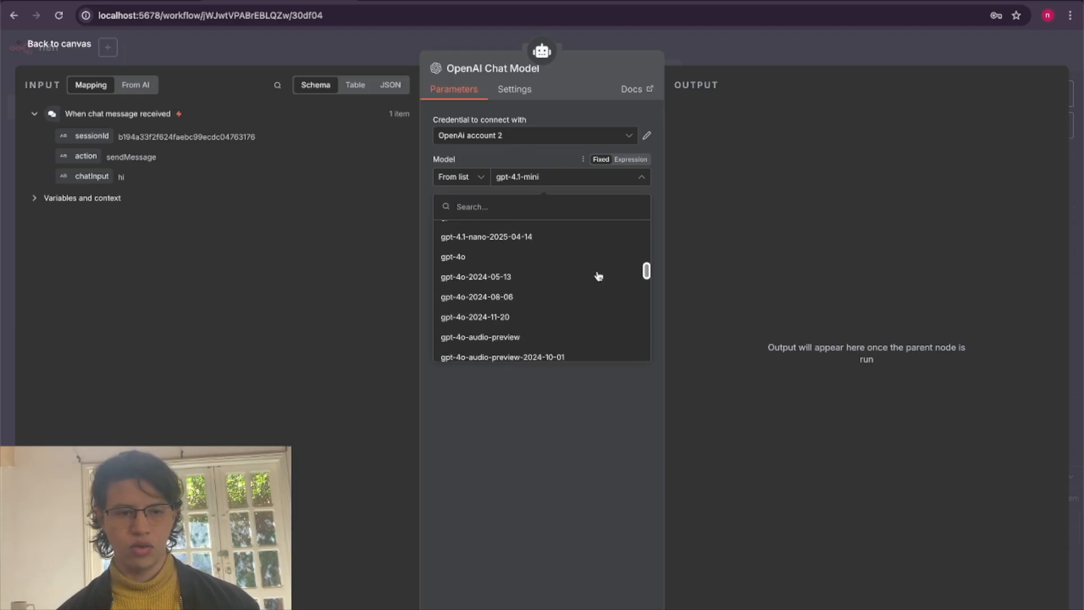
{"action": "scroll", "coordinate": [556, 347], "scroll_direction": "down", "scroll_amount": 5}
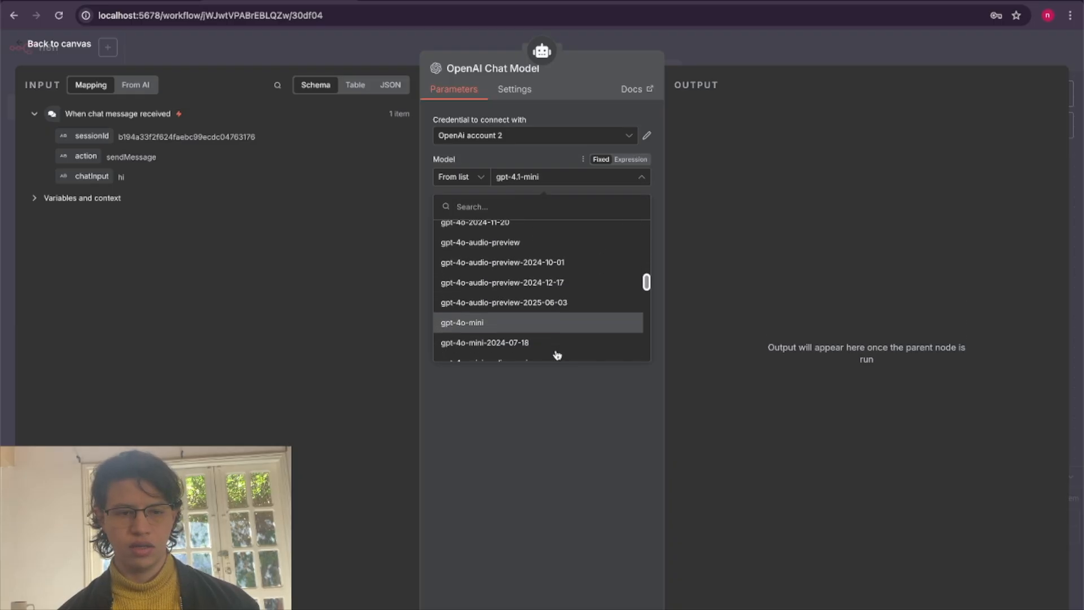
{"action": "left_click", "coordinate": [573, 310]}
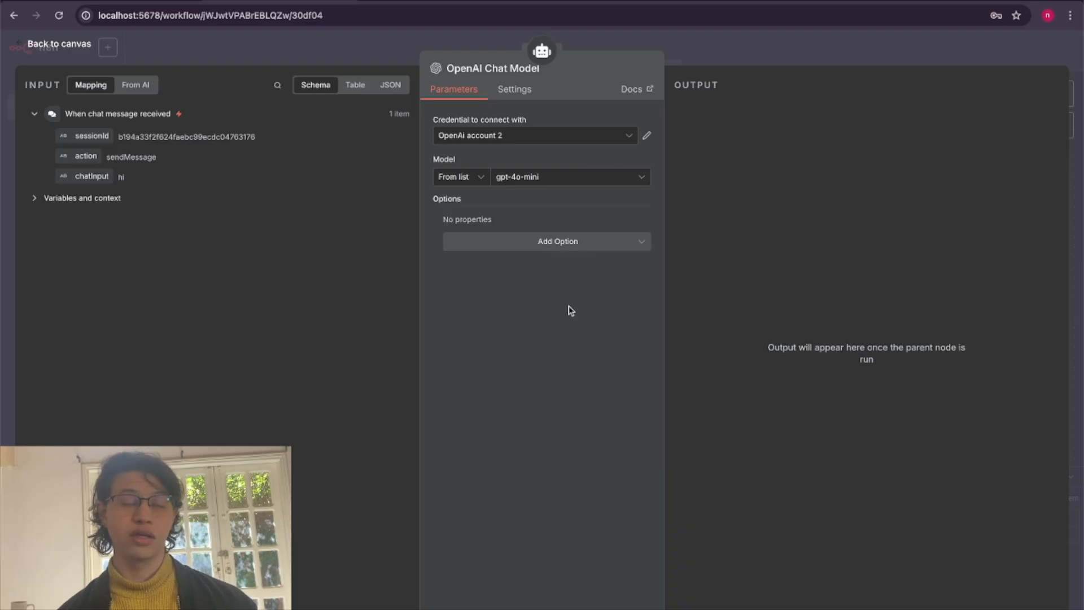
{"action": "left_click", "coordinate": [77, 45]}
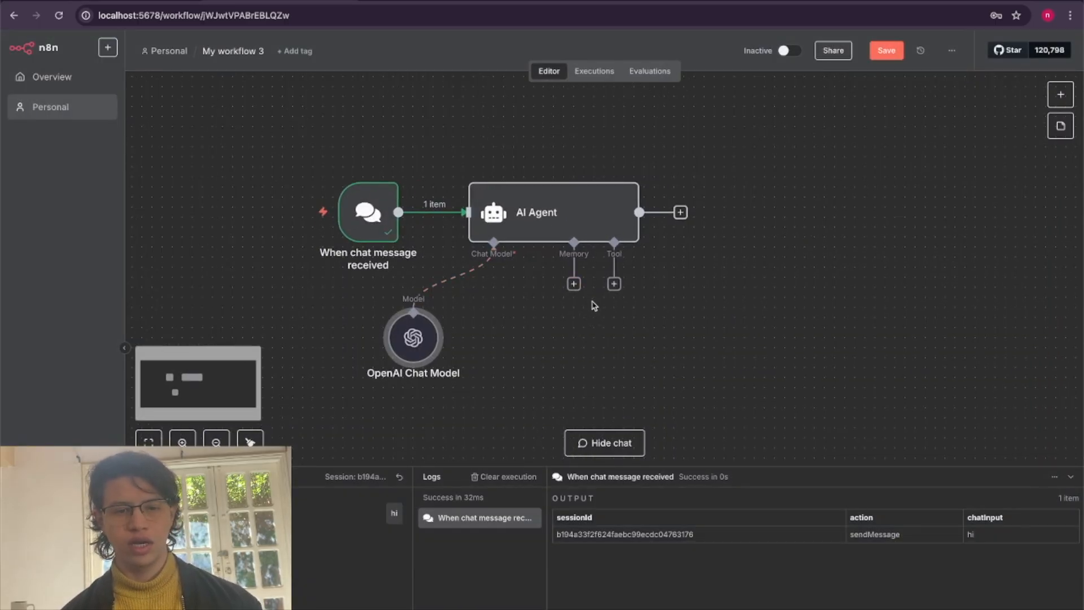
Attach a Simple Memory node to the AI Agent's memory input, keeping its default parameters, and return to the canvas.
{"action": "left_click", "coordinate": [573, 283]}
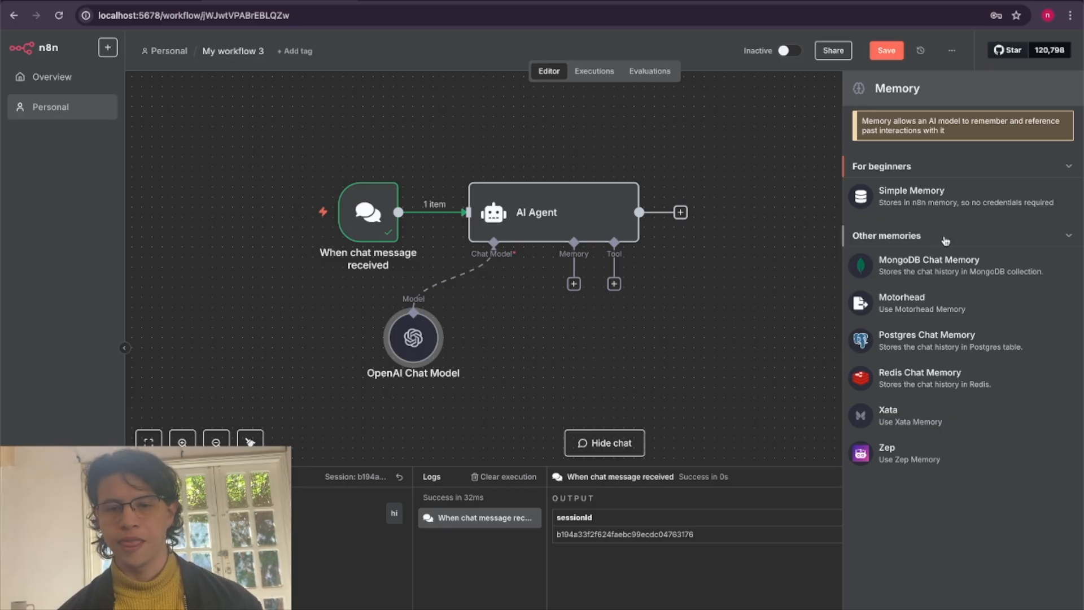
{"action": "left_click", "coordinate": [924, 202]}
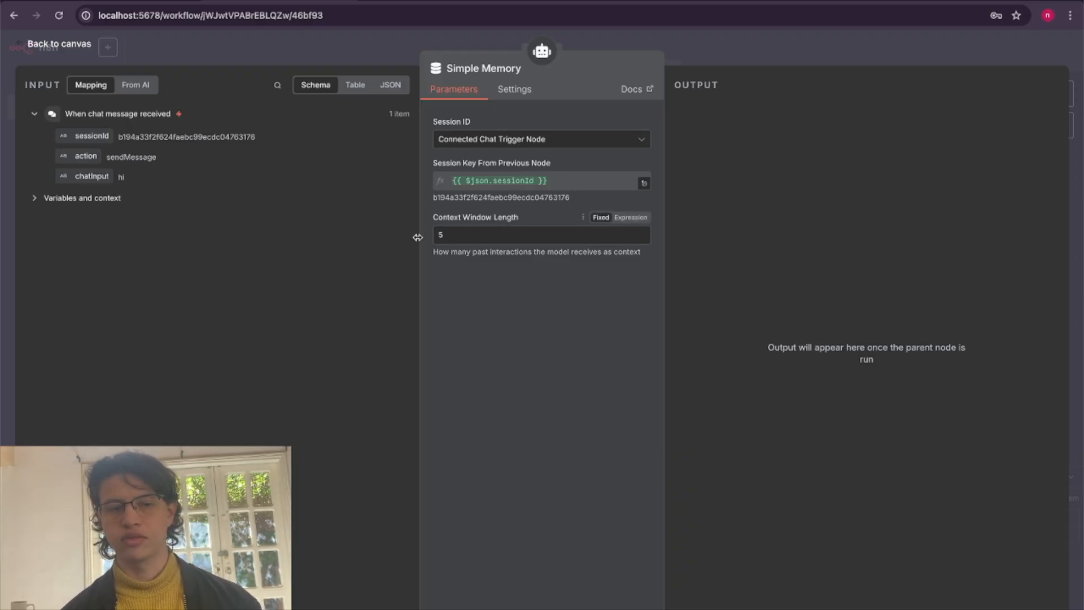
{"action": "left_click", "coordinate": [49, 43]}
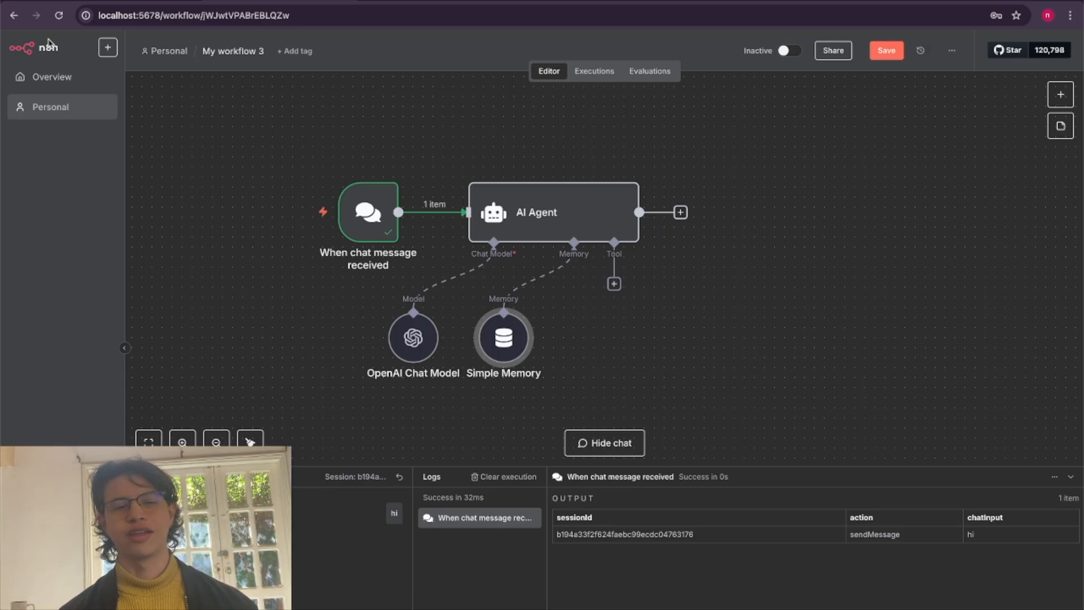
Add a Vector Store Question Answer Tool to the AI Agent's tool input.
{"action": "scroll", "coordinate": [658, 321], "scroll_direction": "down", "scroll_amount": 2}
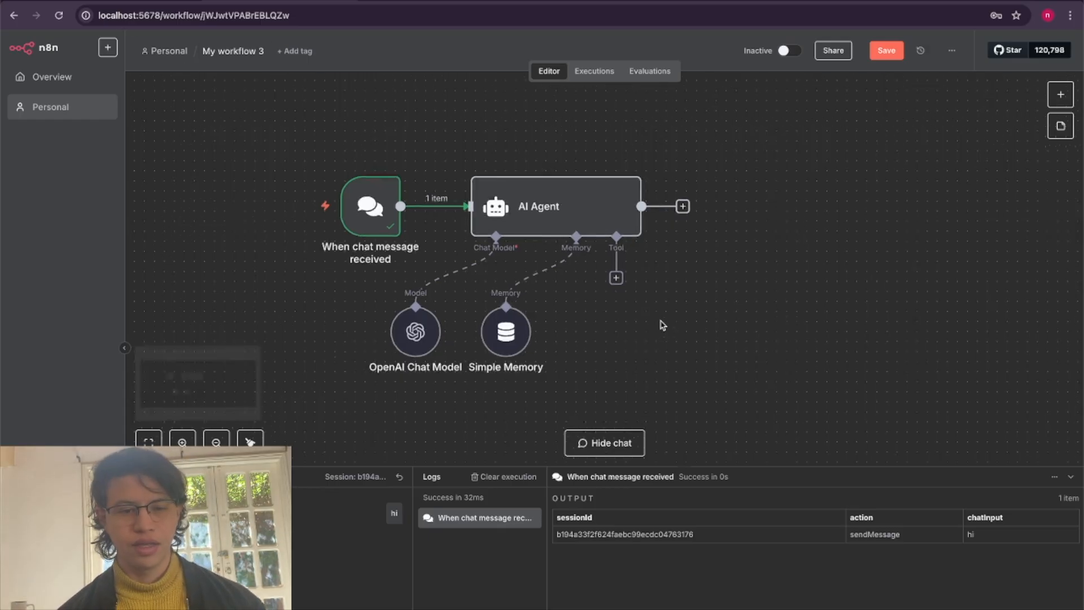
{"action": "left_click", "coordinate": [621, 265]}
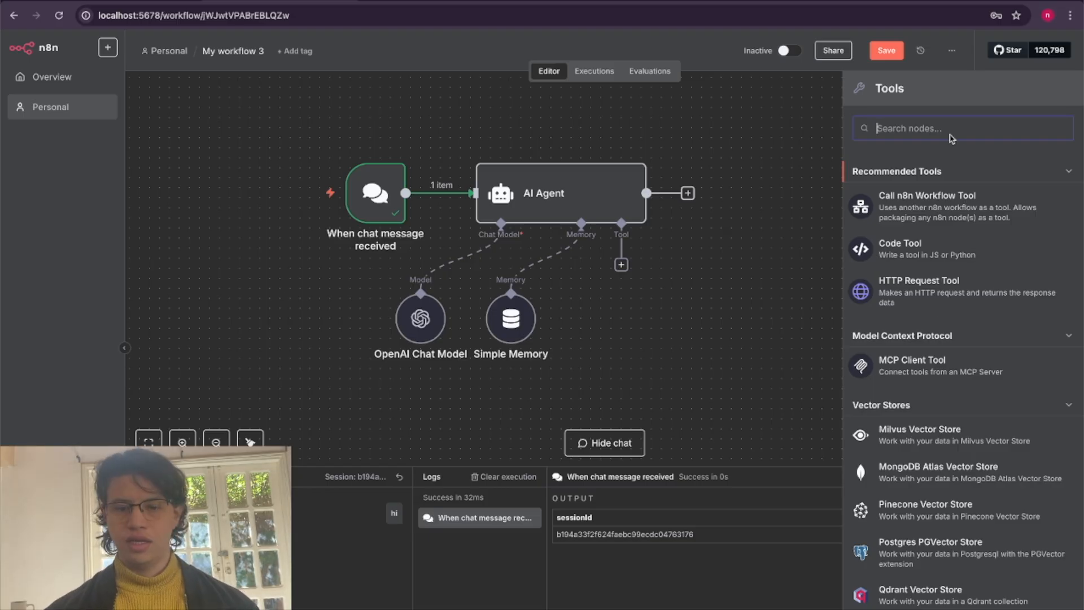
{"action": "type", "text": "ans"}
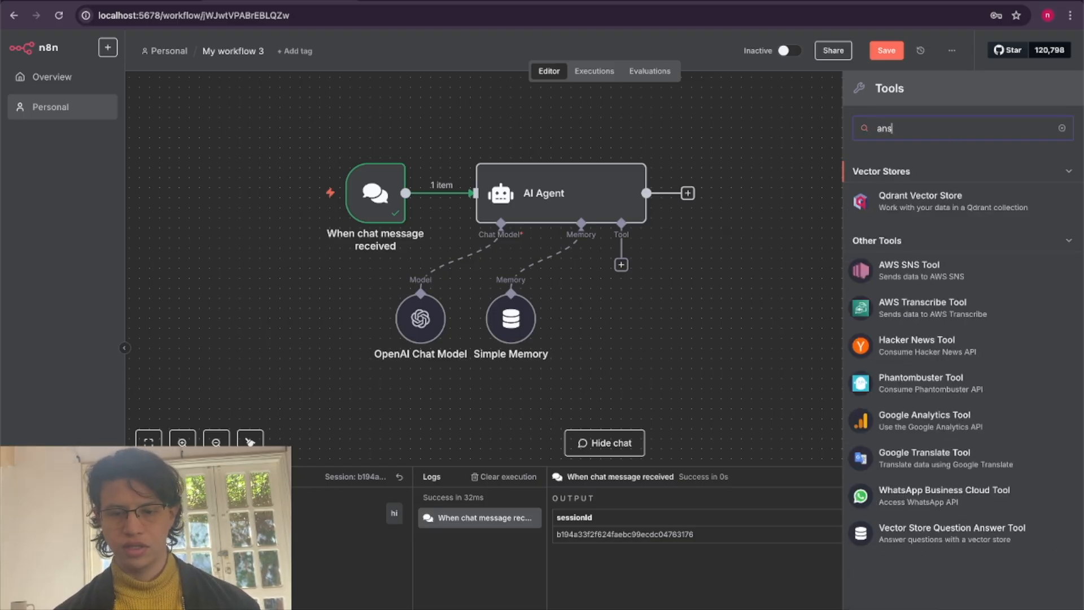
{"action": "left_click", "coordinate": [989, 539]}
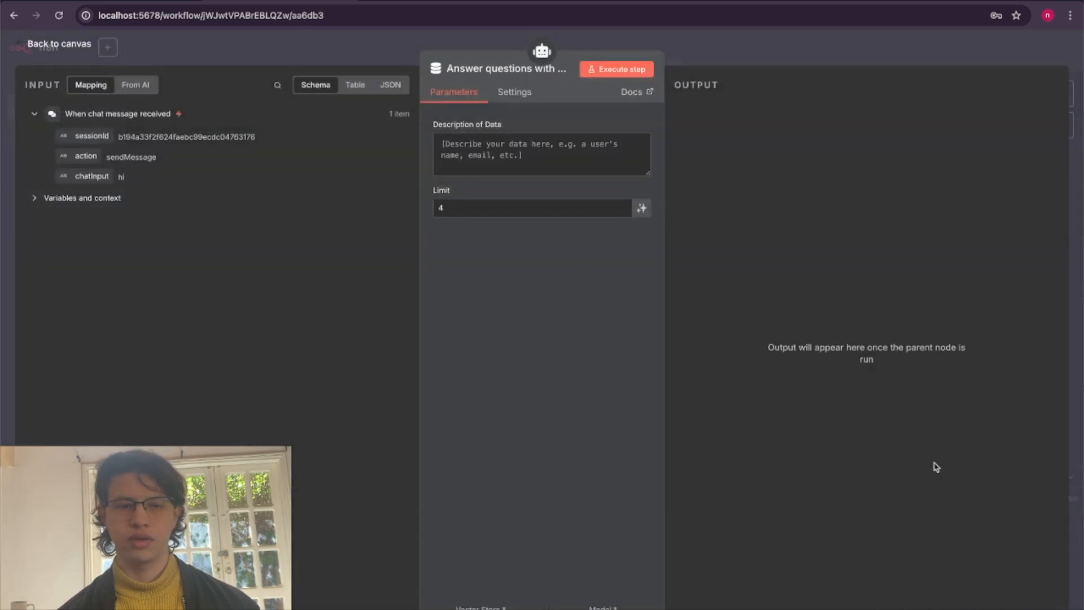
Set the tool's data description to "Call this tool when a customer has a question, and you need to provide an answer to that person".
{"action": "left_click", "coordinate": [509, 147]}
{"action": "key", "text": "super+Tab"}
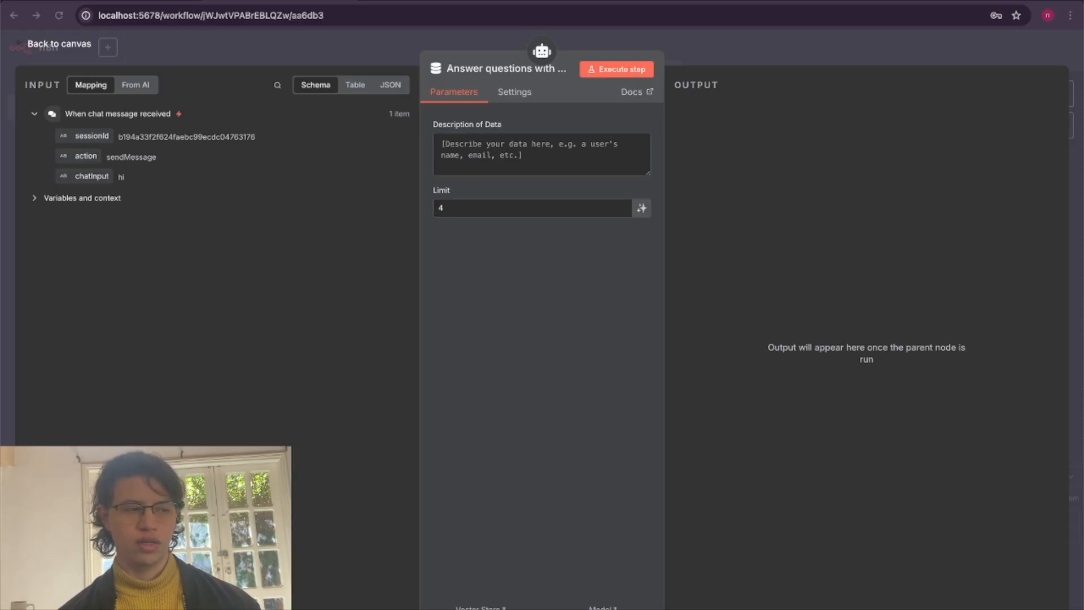
{"action": "left_click", "coordinate": [528, 164]}
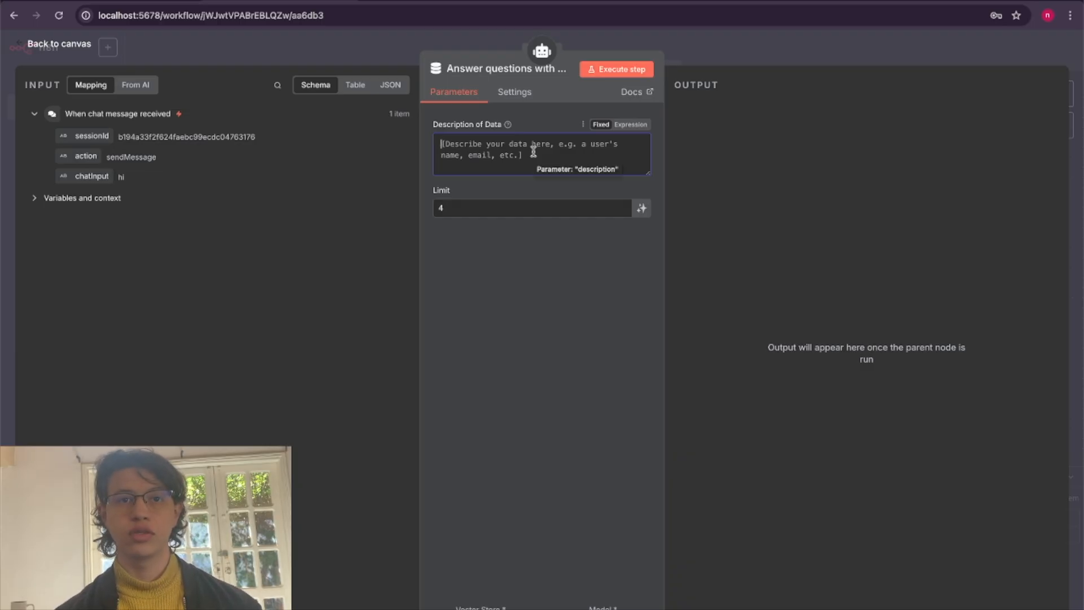
{"action": "type", "text": "Call this"}
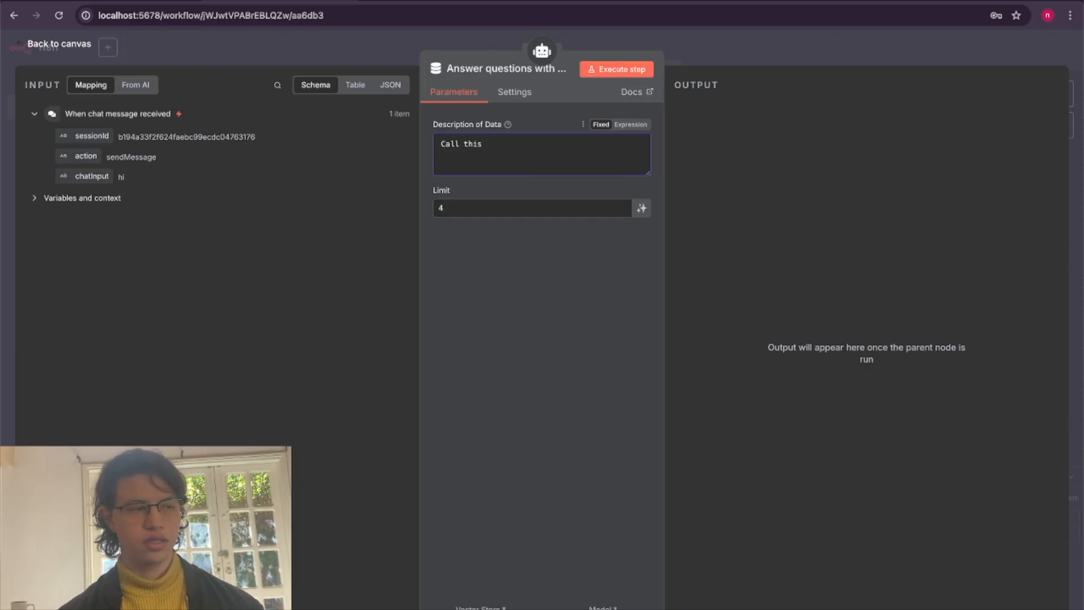
{"action": "type", "text": " tool when a customer"}
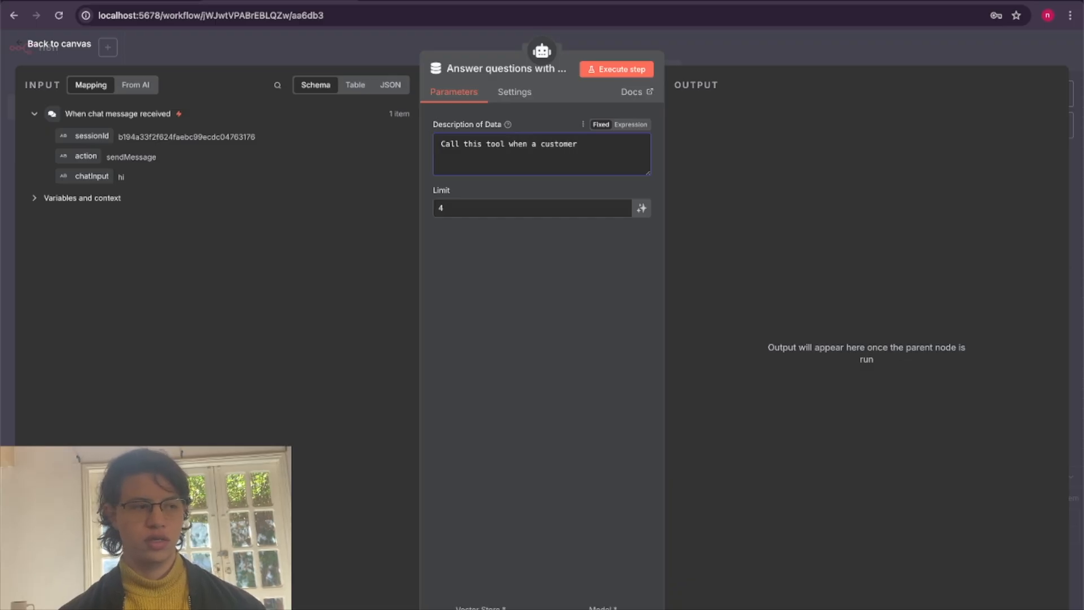
{"action": "type", "text": " has a question, and you ne"}
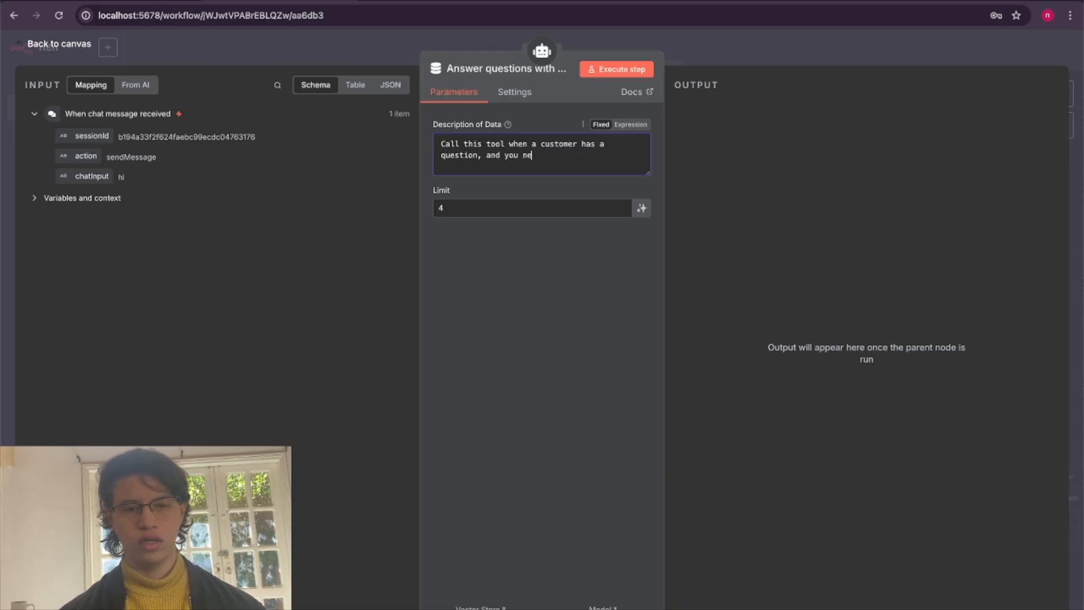
{"action": "type", "text": "ed to provude an answer t"}
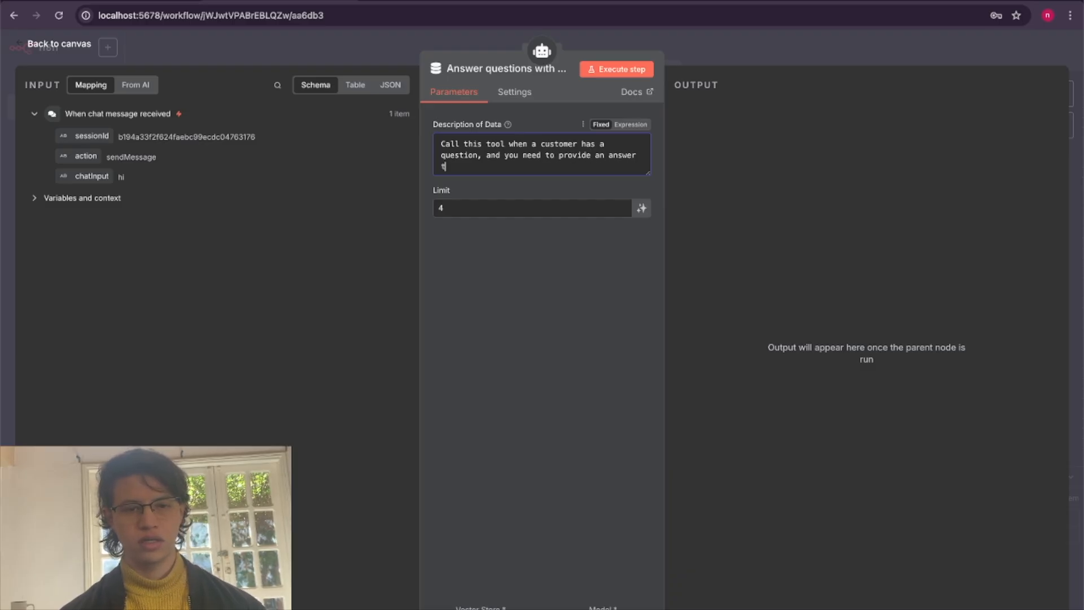
{"action": "type", "text": "n"}
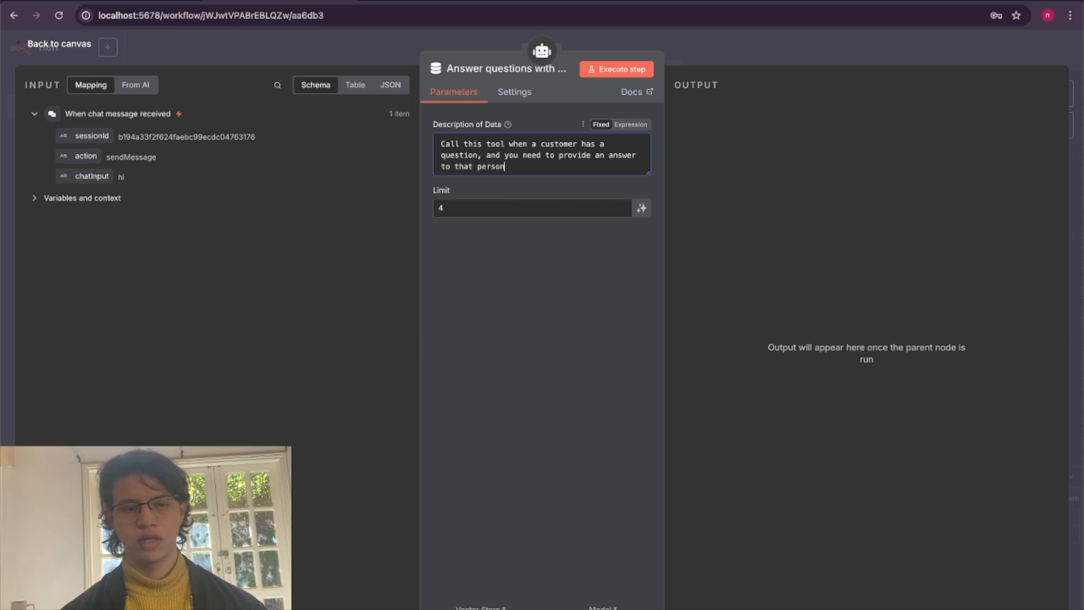
{"action": "left_click", "coordinate": [536, 308]}
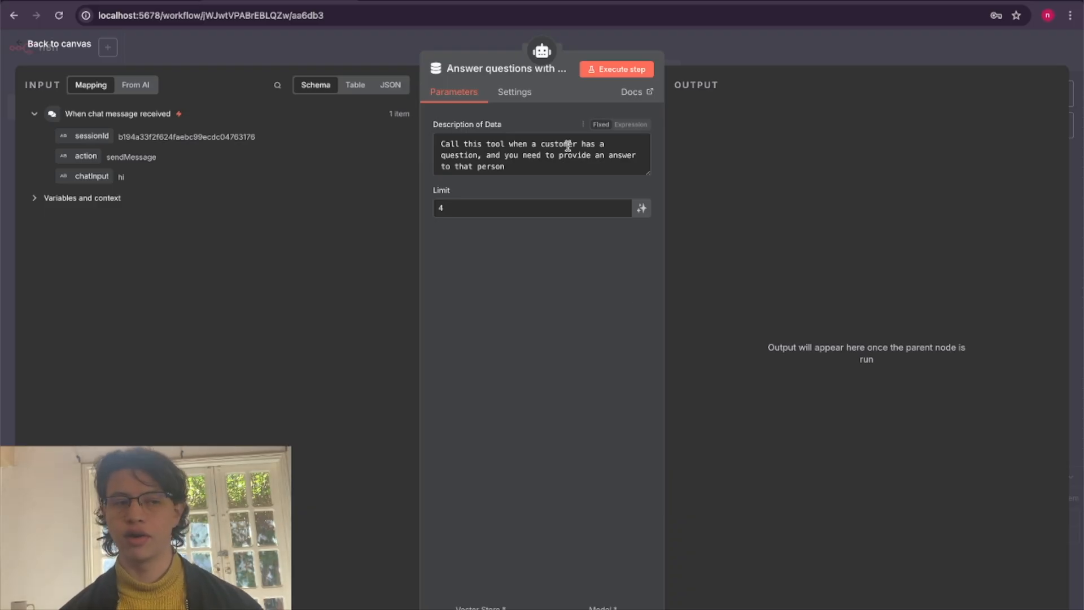
{"action": "left_click", "coordinate": [58, 50]}
Attach a Pinecone Vector Store to the question answer tool's vector store input and select n8n-3 as its Pinecone index.
{"action": "scroll", "coordinate": [587, 300], "scroll_direction": "down", "scroll_amount": 3}
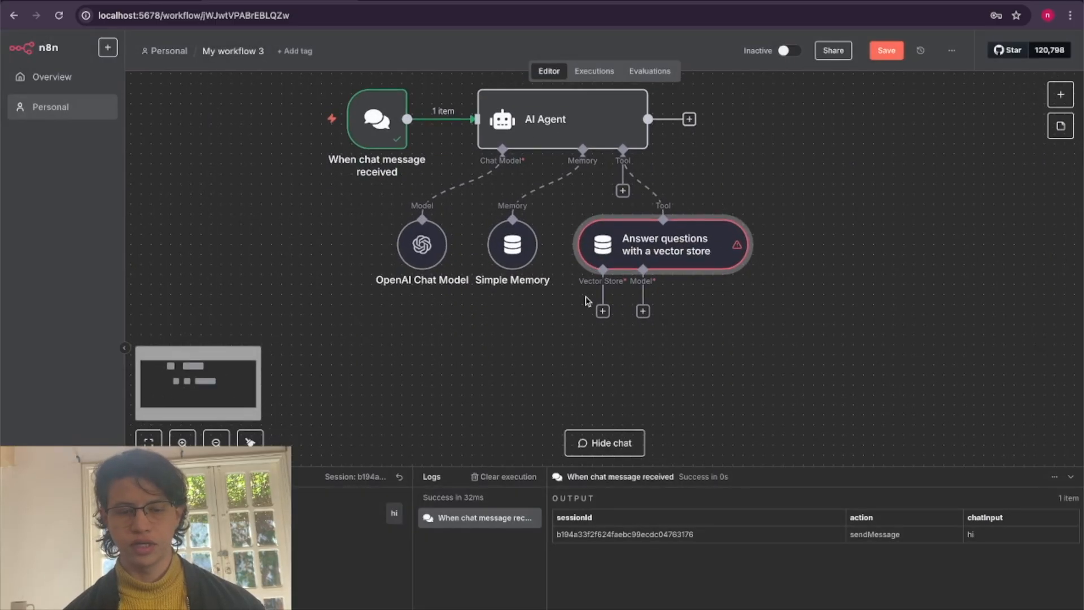
{"action": "scroll", "coordinate": [587, 300], "scroll_direction": "down", "scroll_amount": 3}
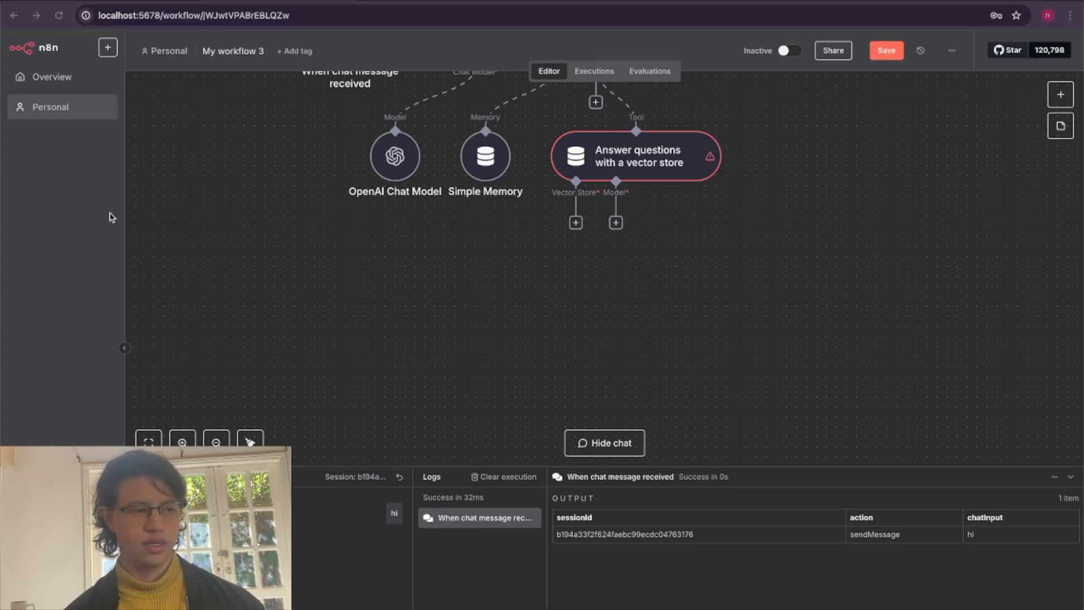
{"action": "scroll", "coordinate": [477, 311], "scroll_direction": "down", "scroll_amount": 1}
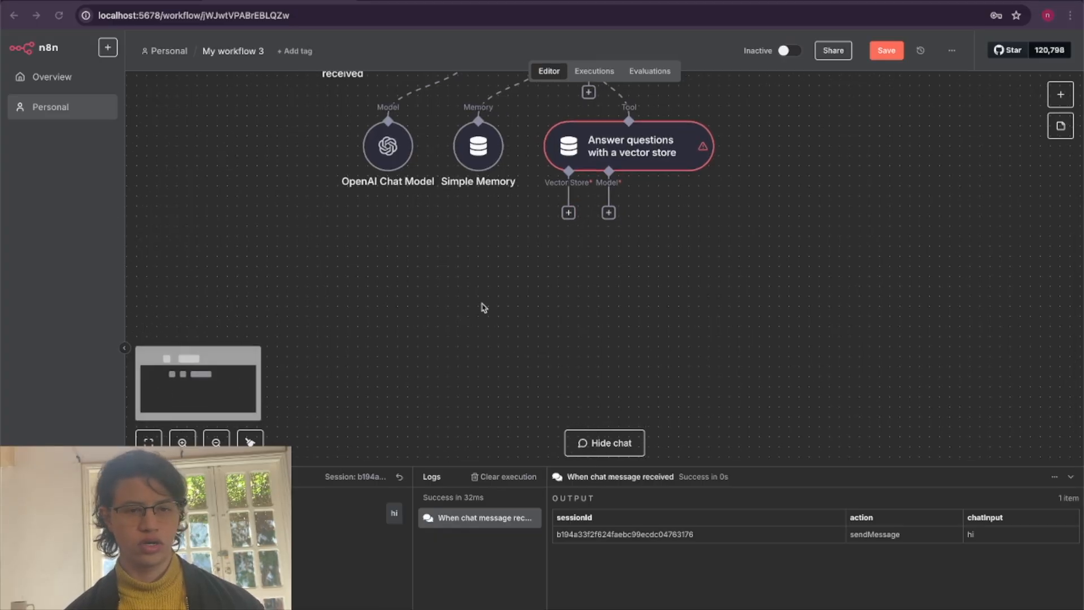
{"action": "left_click", "coordinate": [567, 214]}
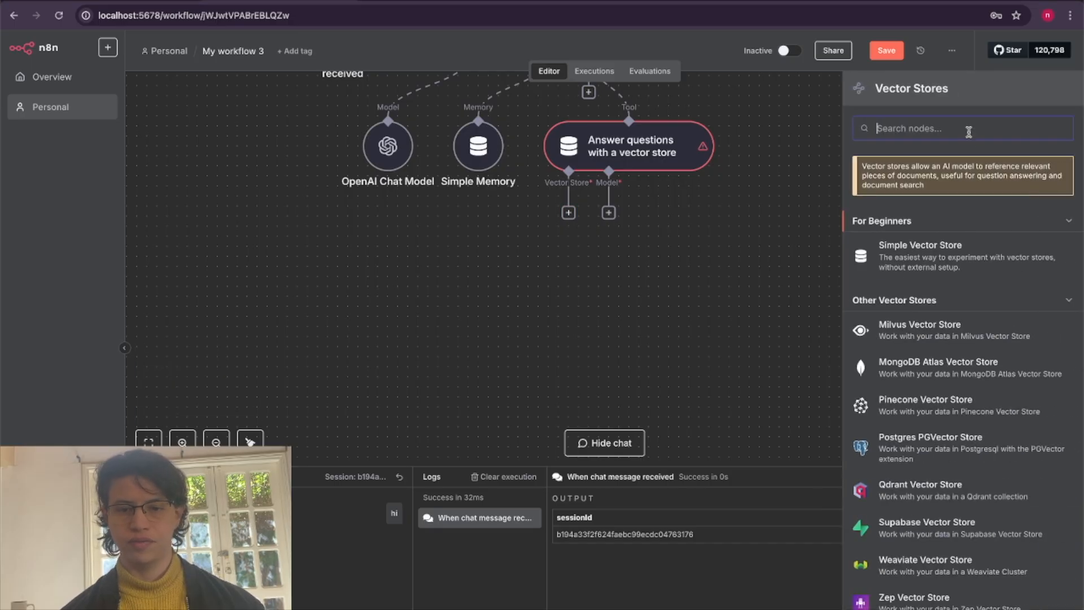
{"action": "left_click", "coordinate": [926, 404]}
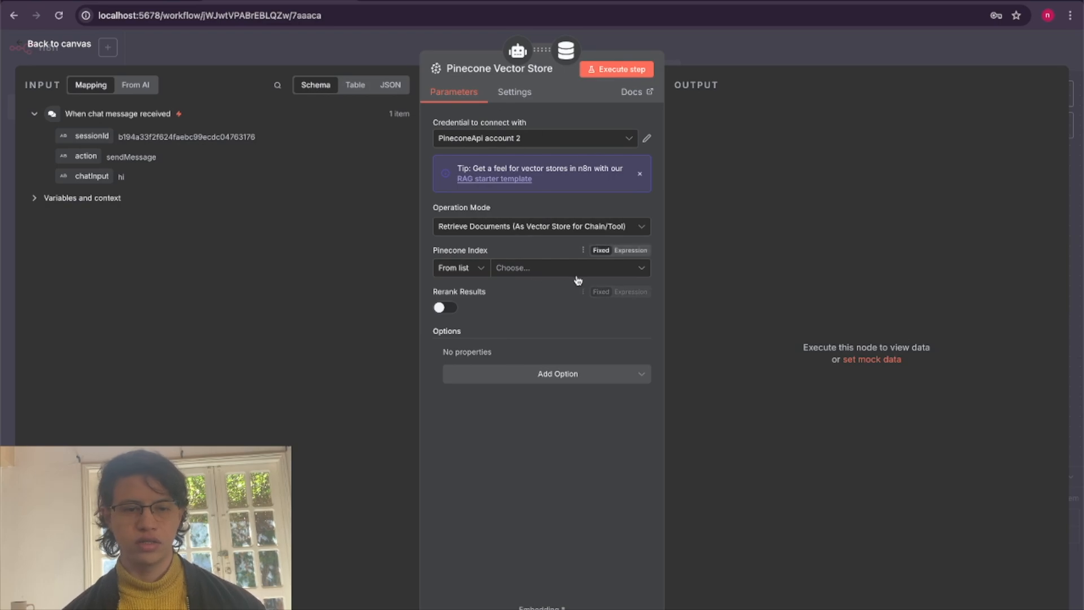
{"action": "left_click", "coordinate": [511, 270]}
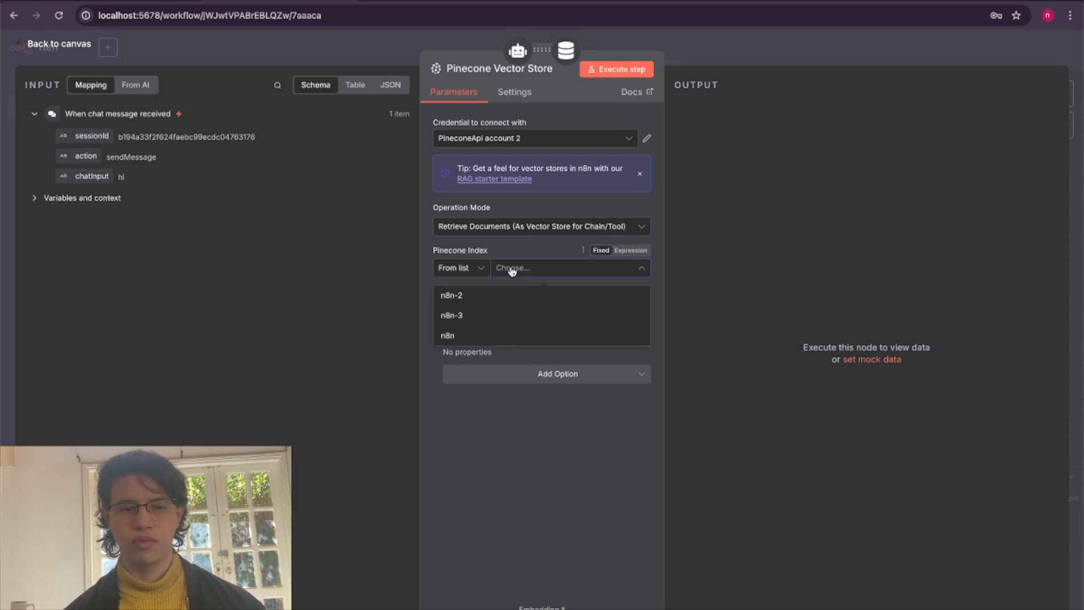
{"action": "left_click", "coordinate": [482, 322]}
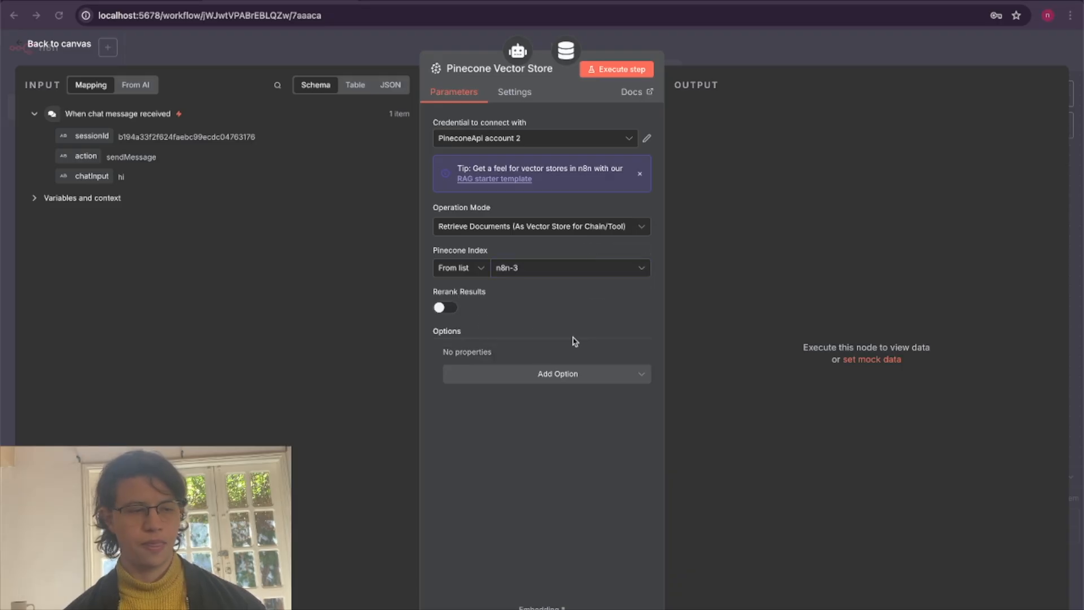
{"action": "left_click", "coordinate": [69, 44]}
Move the Pinecone Vector Store node below the Simple Memory and question answer tool nodes.
{"action": "scroll", "coordinate": [813, 391], "scroll_direction": "down", "scroll_amount": 3}
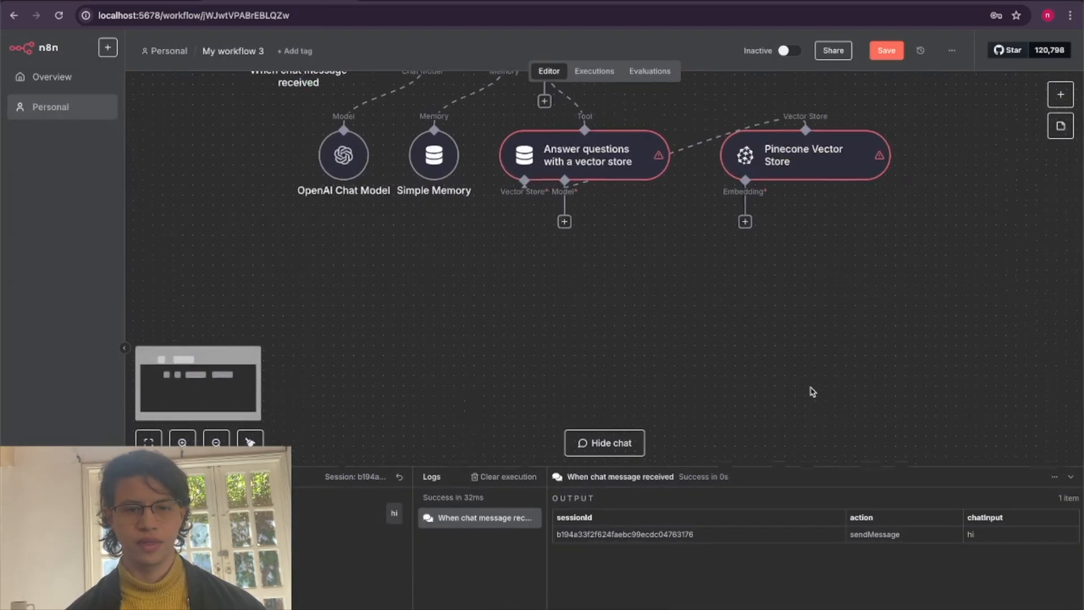
{"action": "scroll", "coordinate": [788, 414], "scroll_direction": "down", "scroll_amount": 2}
{"action": "scroll", "coordinate": [788, 414], "scroll_direction": "down", "scroll_amount": 1}
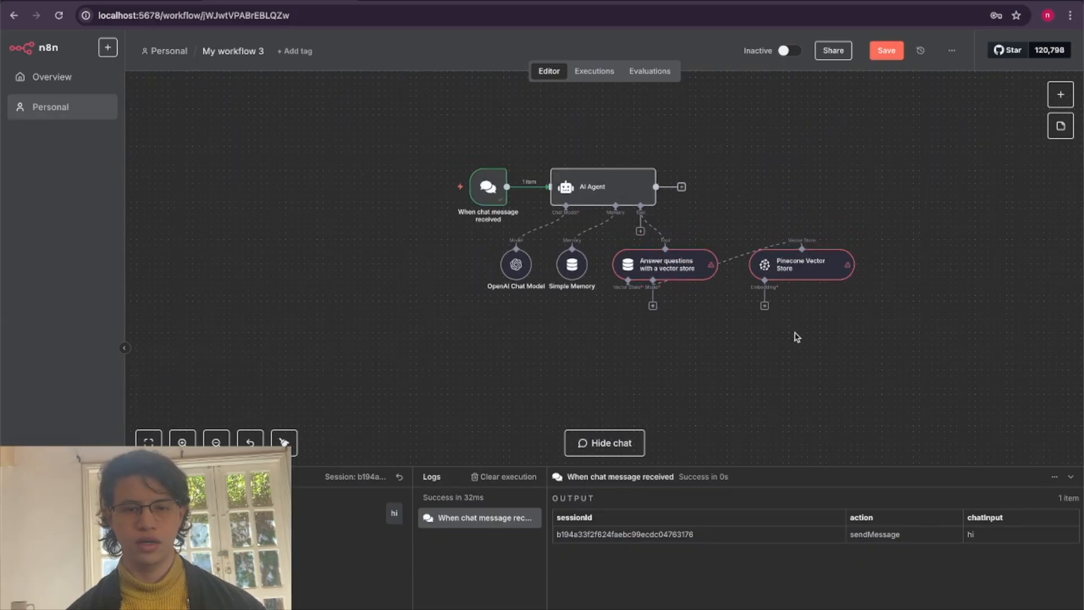
{"action": "left_click_drag", "start_coordinate": [790, 263], "coordinate": [561, 343]}
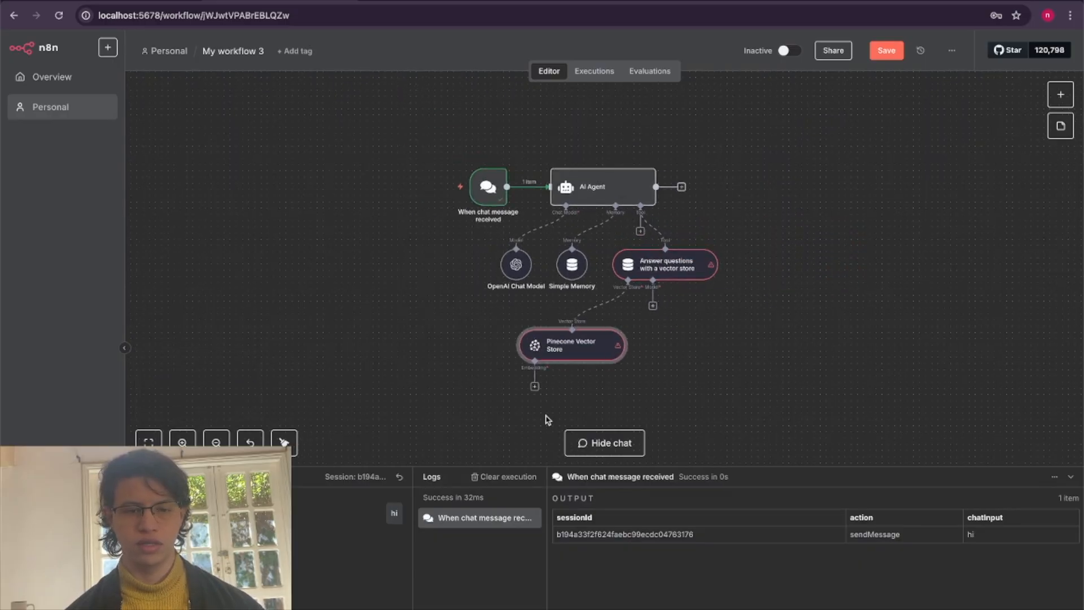
Attach an Embeddings OpenAI node to the Pinecone Vector Store's embedding input, using the text-embedding-3-small model.
{"action": "scroll", "coordinate": [548, 418], "scroll_direction": "down", "scroll_amount": 1}
{"action": "left_click", "coordinate": [523, 358]}
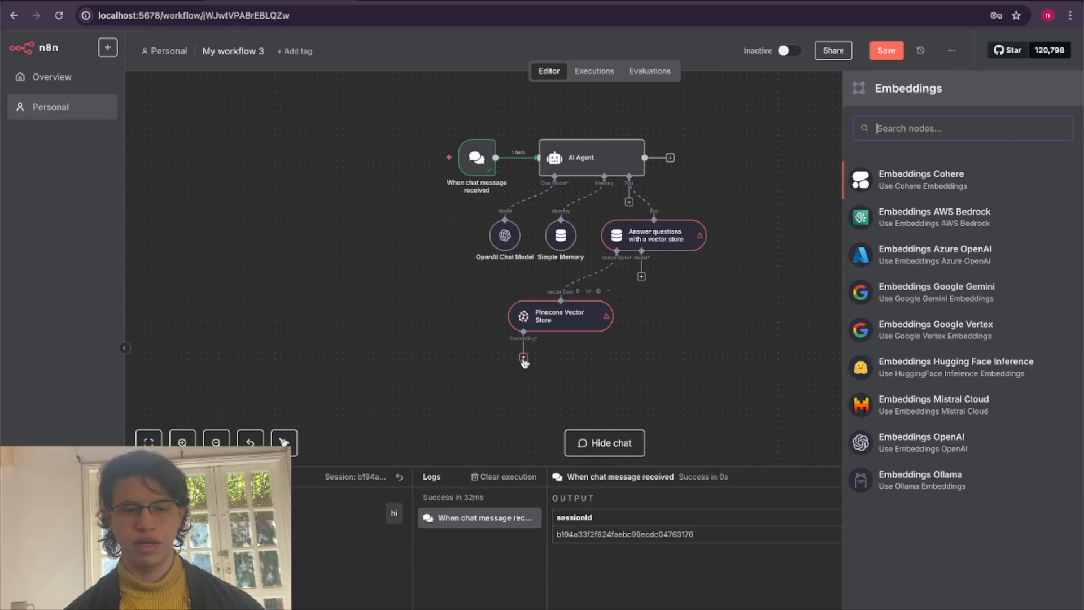
{"action": "left_click", "coordinate": [914, 452]}
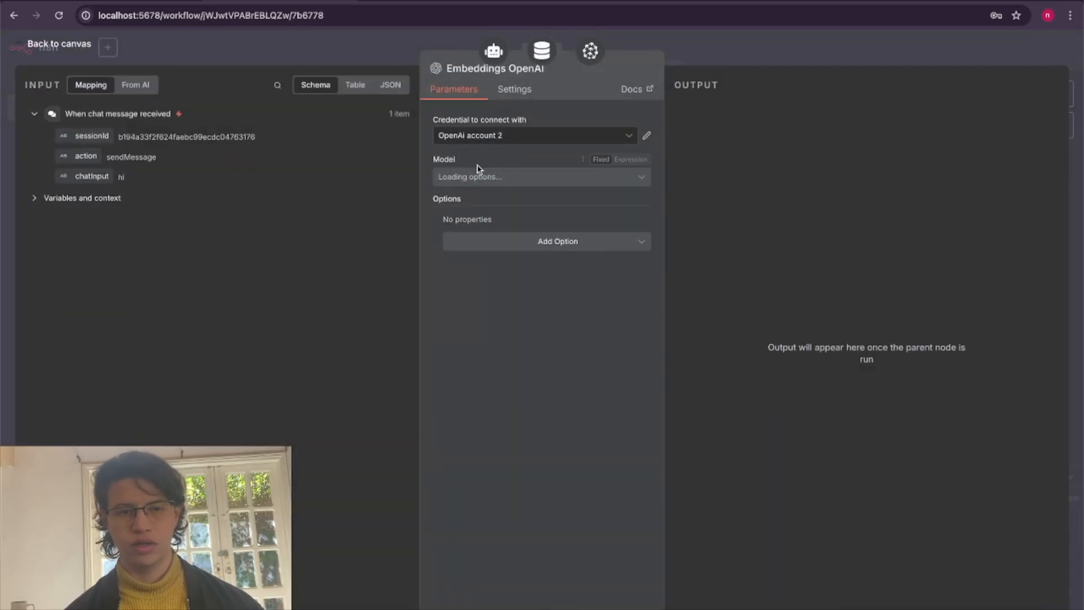
{"action": "left_click", "coordinate": [523, 178]}
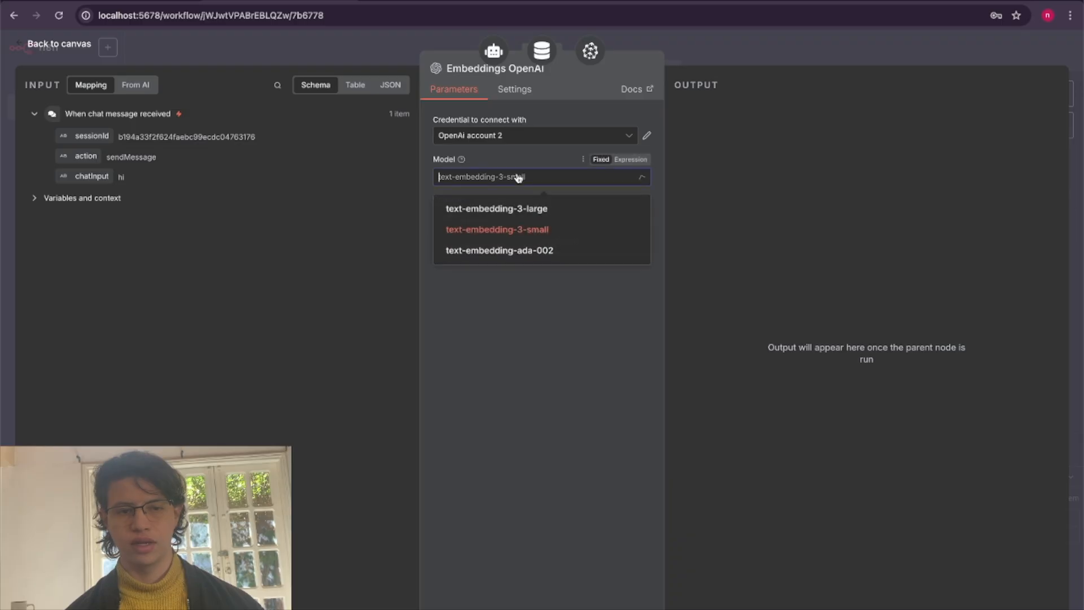
{"action": "left_click", "coordinate": [516, 234]}
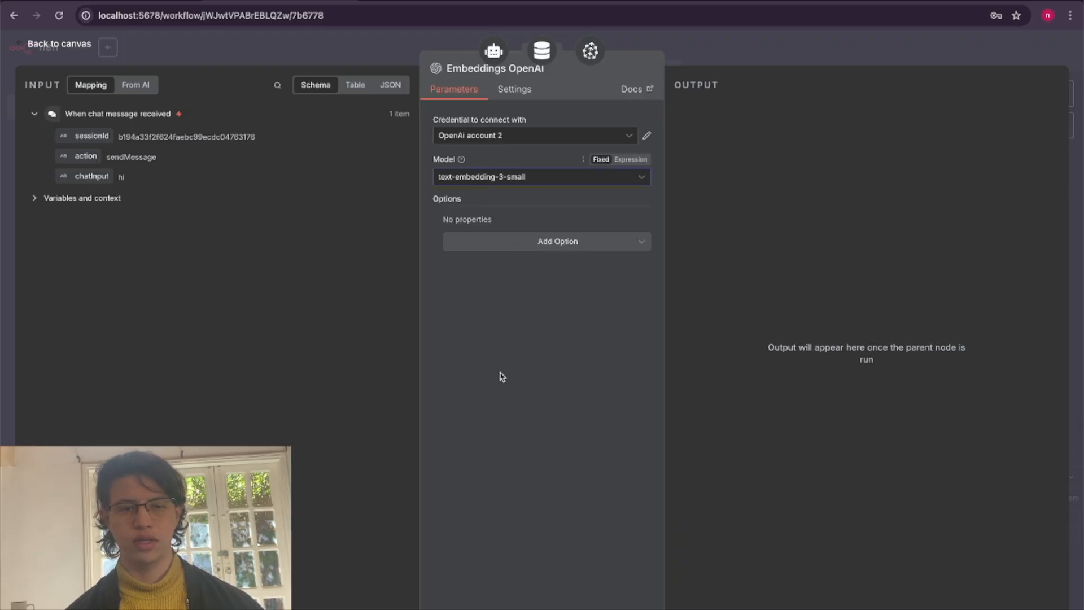
{"action": "left_click", "coordinate": [72, 44]}
Move the Embeddings OpenAI node down and to the left of the Pinecone Vector Store node.
{"action": "scroll", "coordinate": [634, 373], "scroll_direction": "down", "scroll_amount": 1}
{"action": "scroll", "coordinate": [634, 373], "scroll_direction": "right", "scroll_amount": 1}
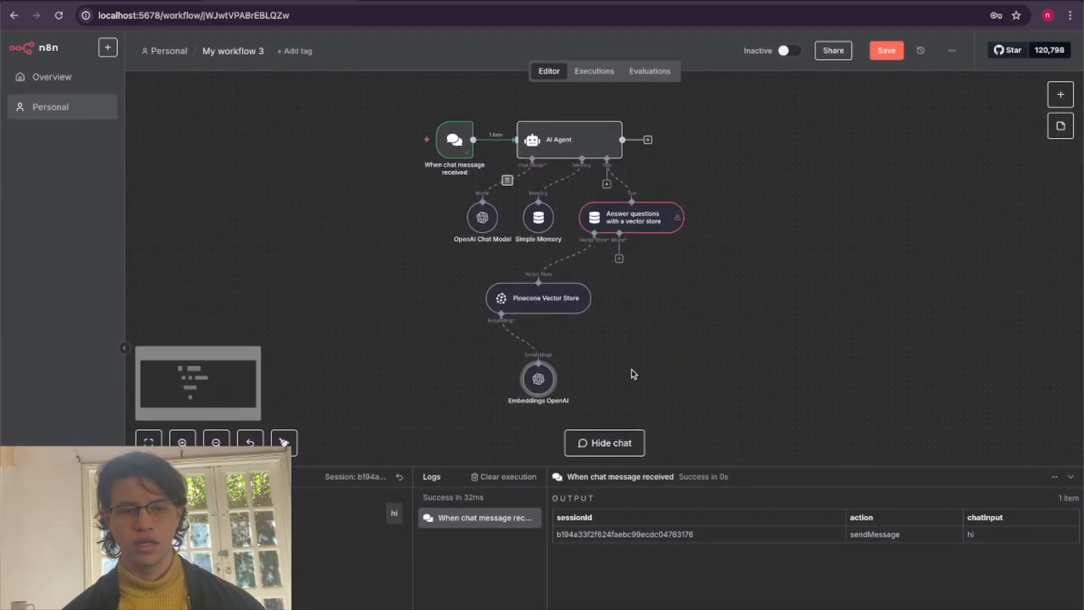
{"action": "left_click_drag", "start_coordinate": [516, 363], "coordinate": [387, 357]}
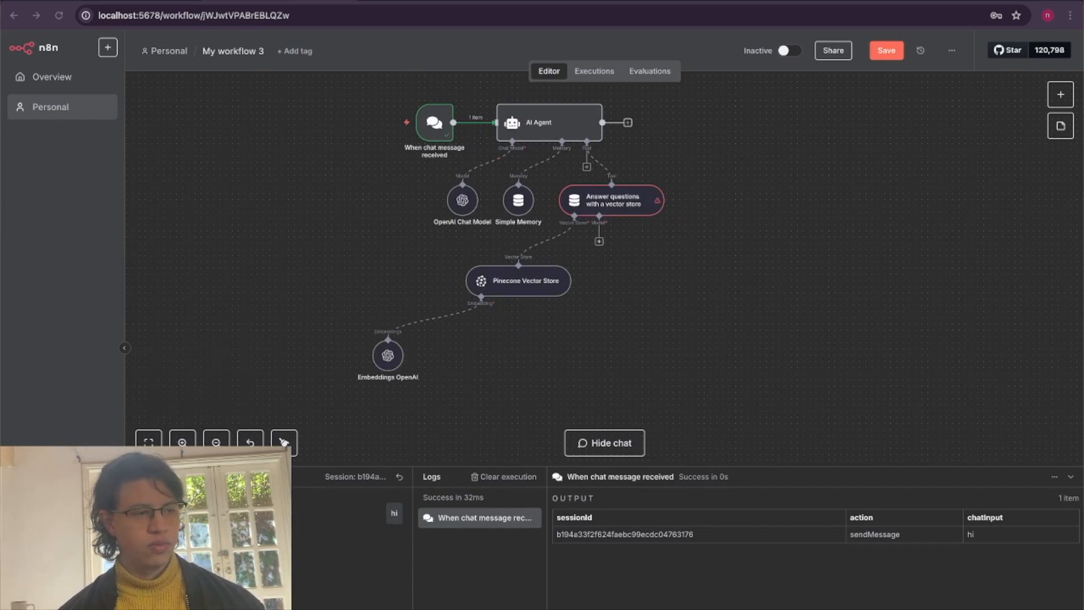
Attach an OpenAI Chat Model to the model input of the vector store question answer tool.
{"action": "scroll", "coordinate": [771, 315], "scroll_direction": "down", "scroll_amount": 1}
{"action": "scroll", "coordinate": [771, 314], "scroll_direction": "right", "scroll_amount": 1}
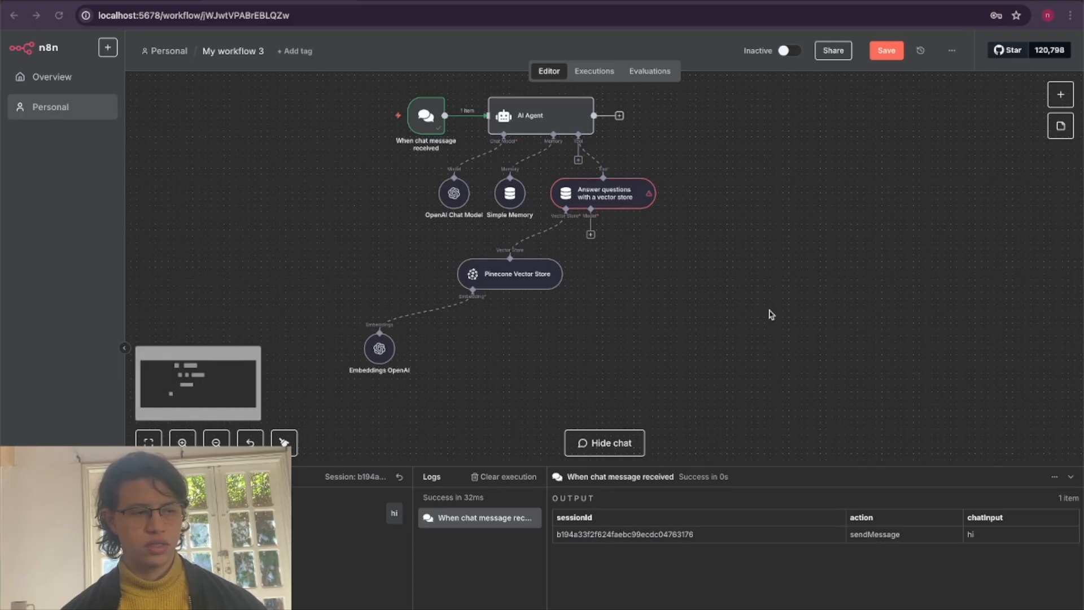
{"action": "left_click", "coordinate": [591, 235]}
{"action": "scroll", "coordinate": [960, 497], "scroll_direction": "down", "scroll_amount": 3}
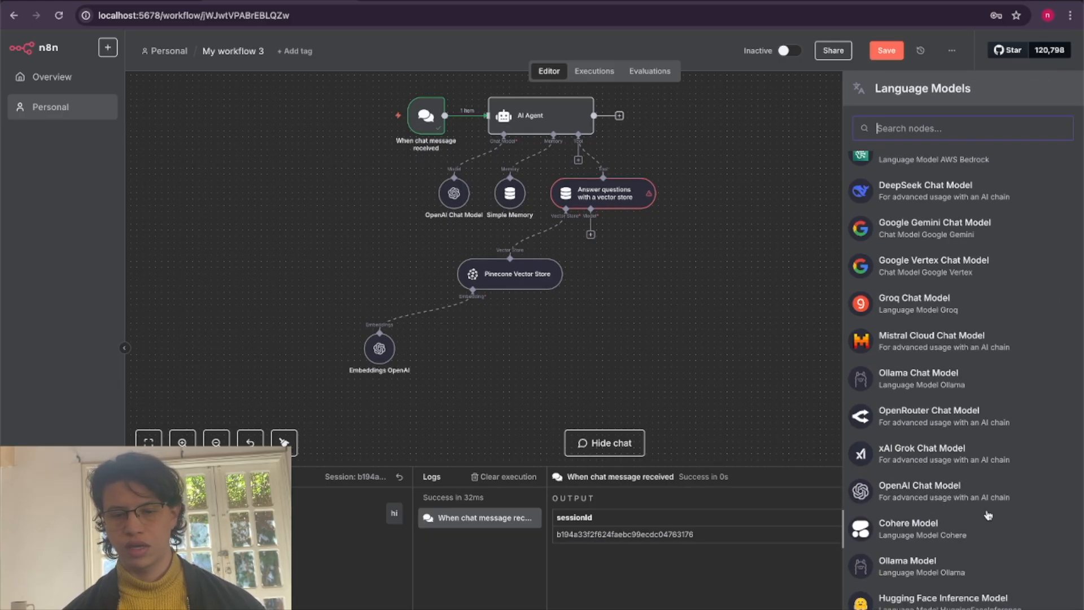
{"action": "left_click", "coordinate": [986, 504]}
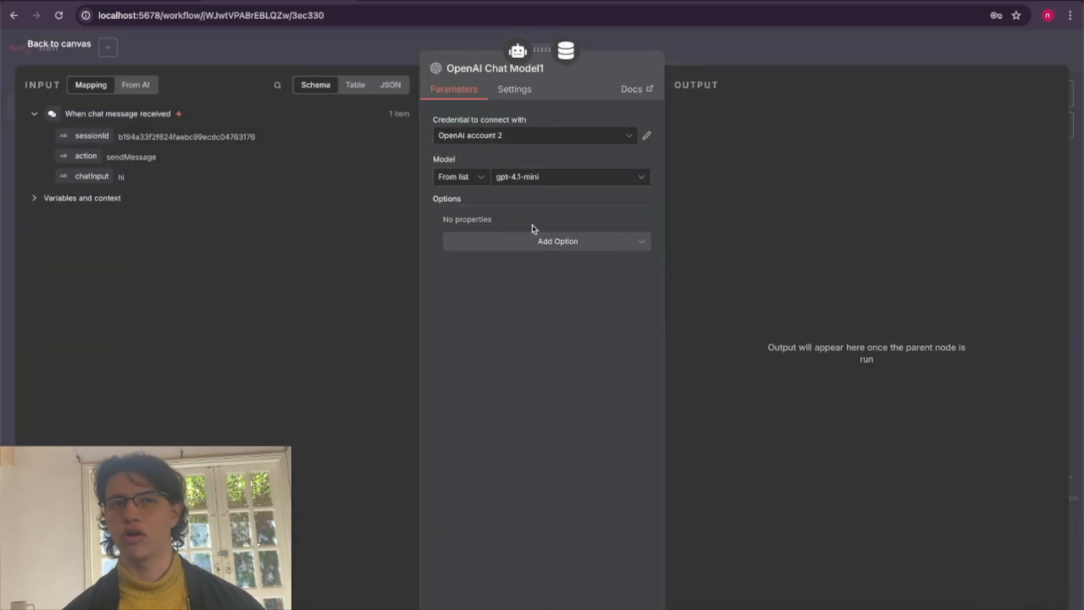
Set the question answer tool's chat model to gpt-4o-mini and move its node to the right, clear of the Pinecone Vector Store.
{"action": "left_click", "coordinate": [564, 182]}
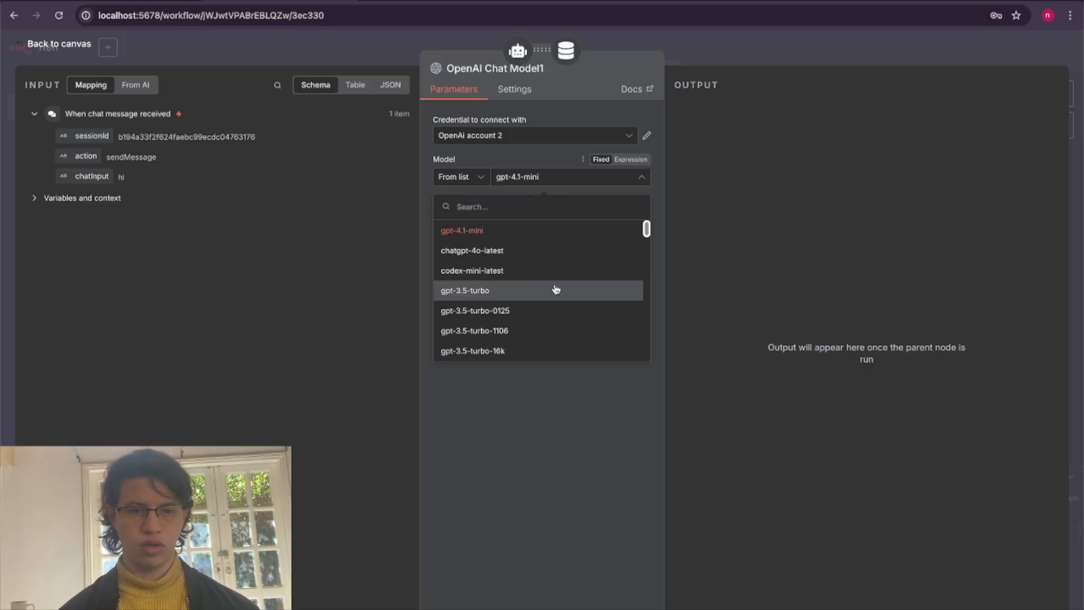
{"action": "scroll", "coordinate": [556, 300], "scroll_direction": "down", "scroll_amount": 3}
{"action": "scroll", "coordinate": [557, 302], "scroll_direction": "down", "scroll_amount": 5}
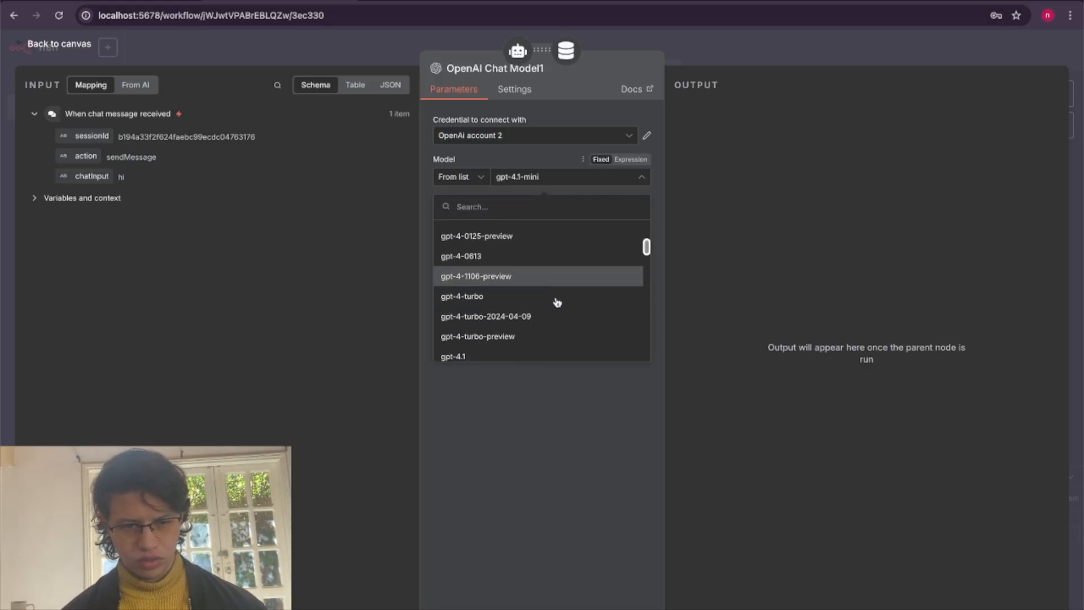
{"action": "scroll", "coordinate": [557, 302], "scroll_direction": "down", "scroll_amount": 5}
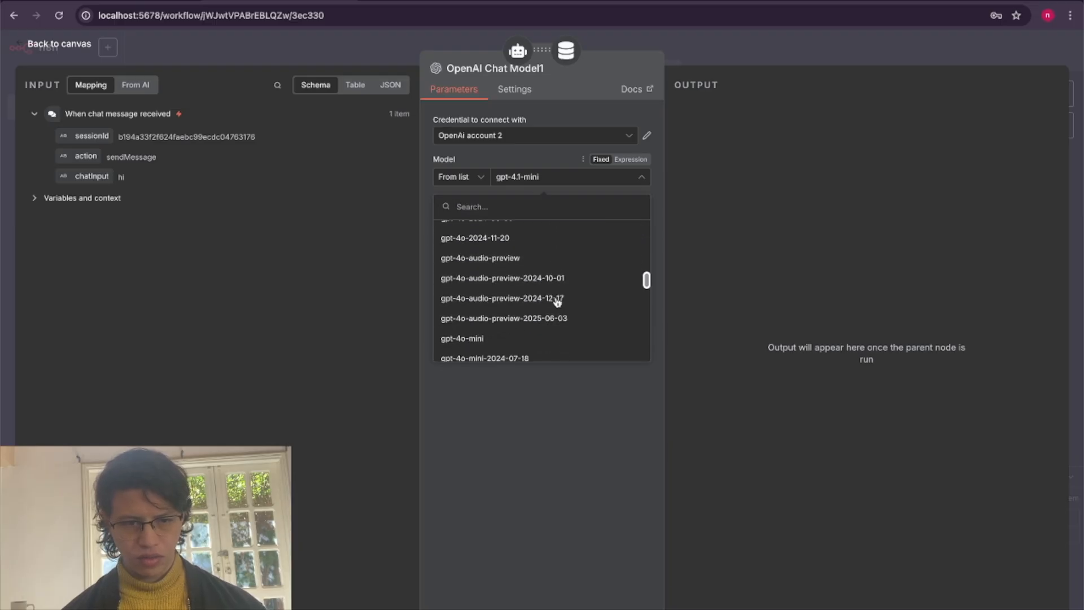
{"action": "left_click", "coordinate": [552, 302]}
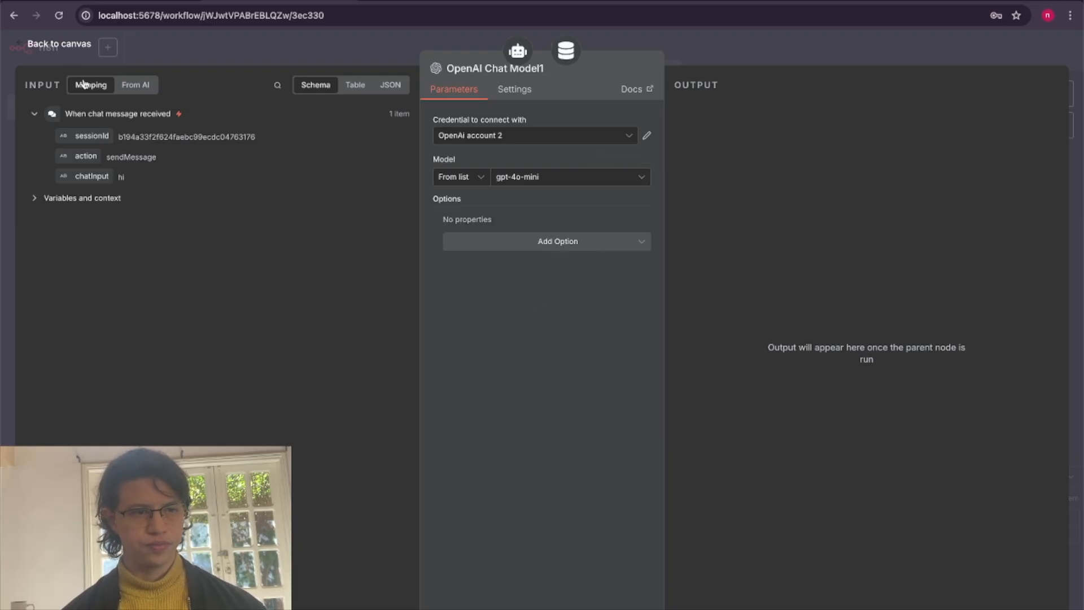
{"action": "left_click", "coordinate": [66, 47]}
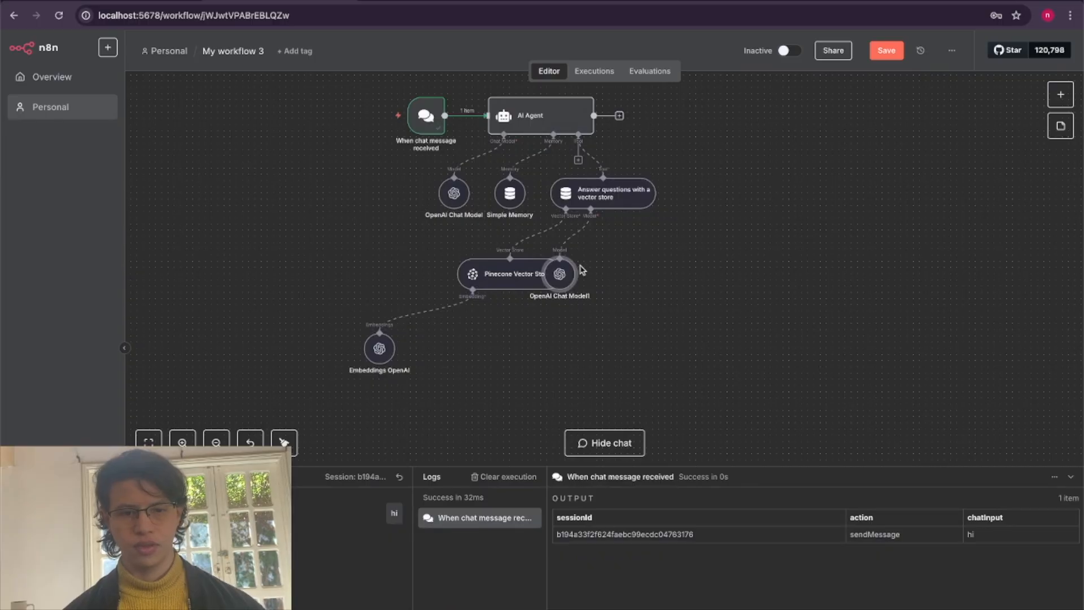
{"action": "left_click_drag", "start_coordinate": [555, 277], "coordinate": [660, 271]}
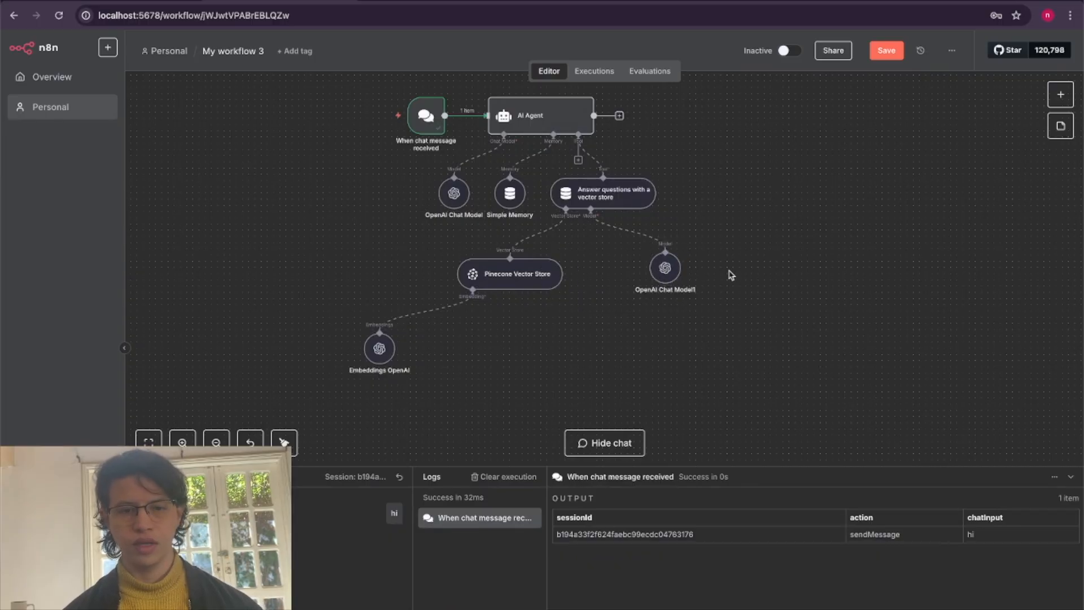
{"action": "scroll", "coordinate": [729, 274], "scroll_direction": "left", "scroll_amount": 5}
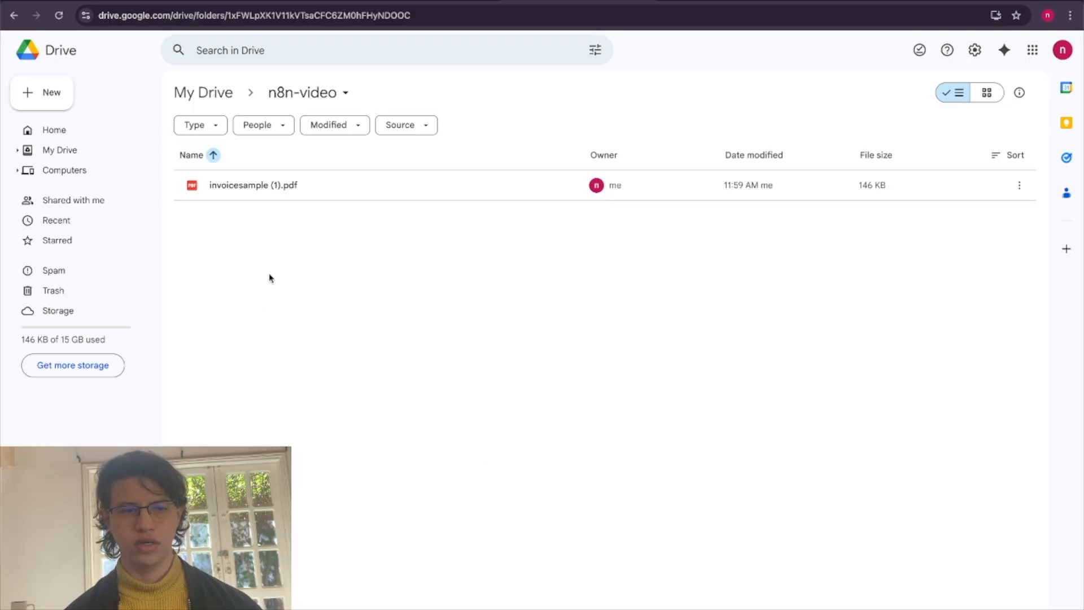
Check the apple price in invoicesample (1).pdf on Google Drive, and ask the n8n workflow chat "What is the price of apples based on the invoice?".
{"action": "double_click", "coordinate": [271, 182]}
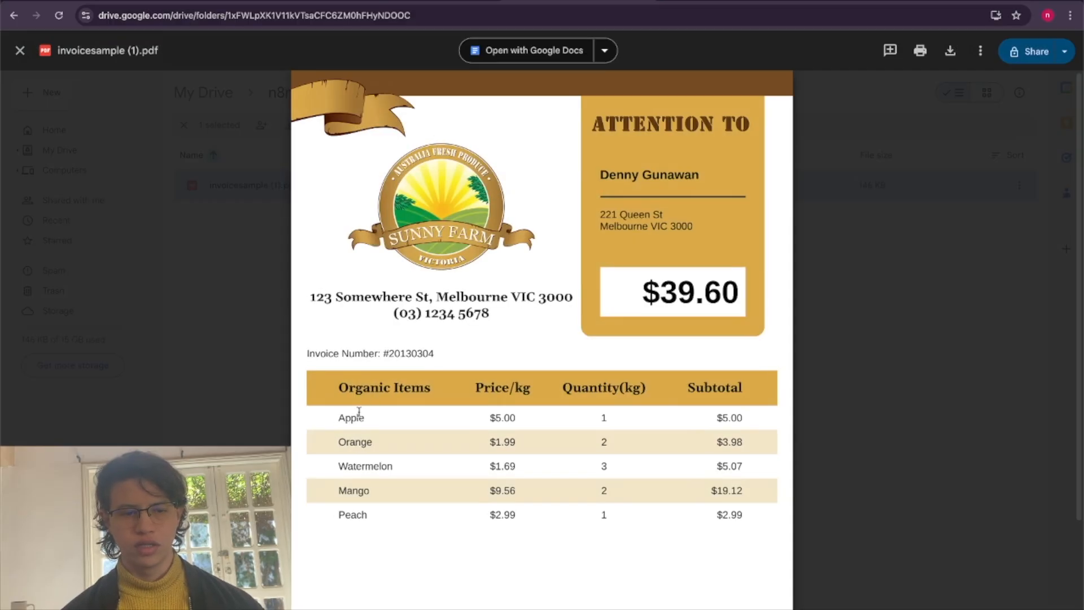
{"action": "left_click_drag", "start_coordinate": [336, 418], "coordinate": [502, 425]}
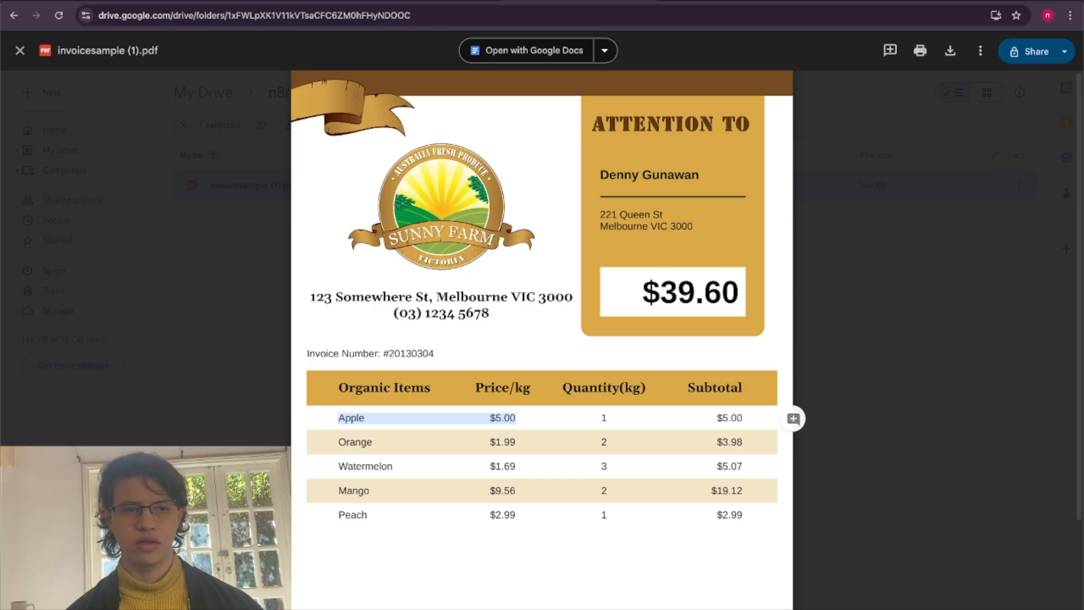
{"action": "left_click", "coordinate": [280, 1]}
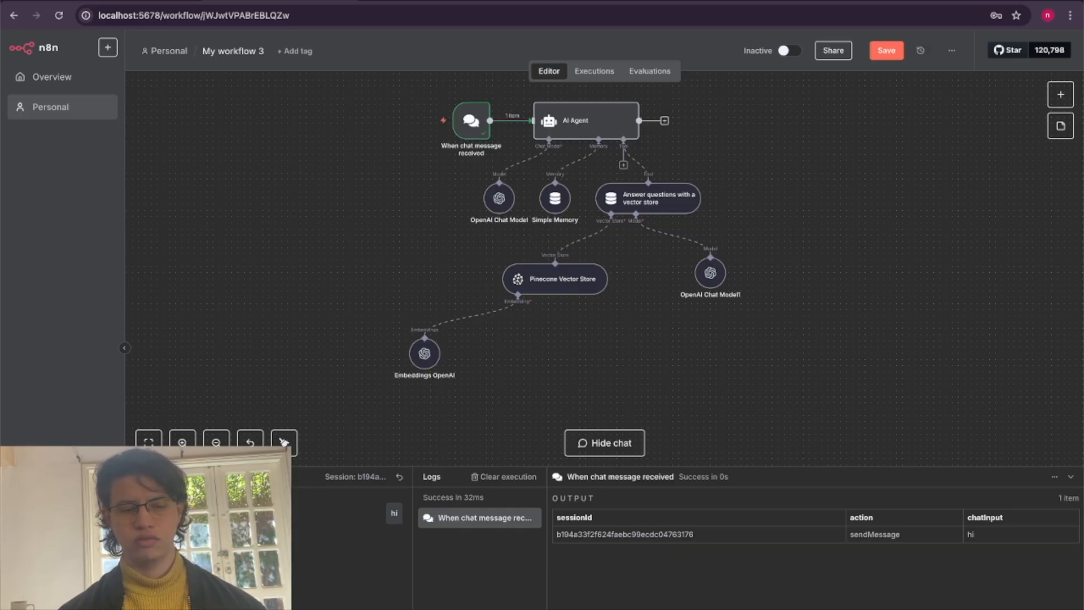
{"action": "key", "text": "Return"}
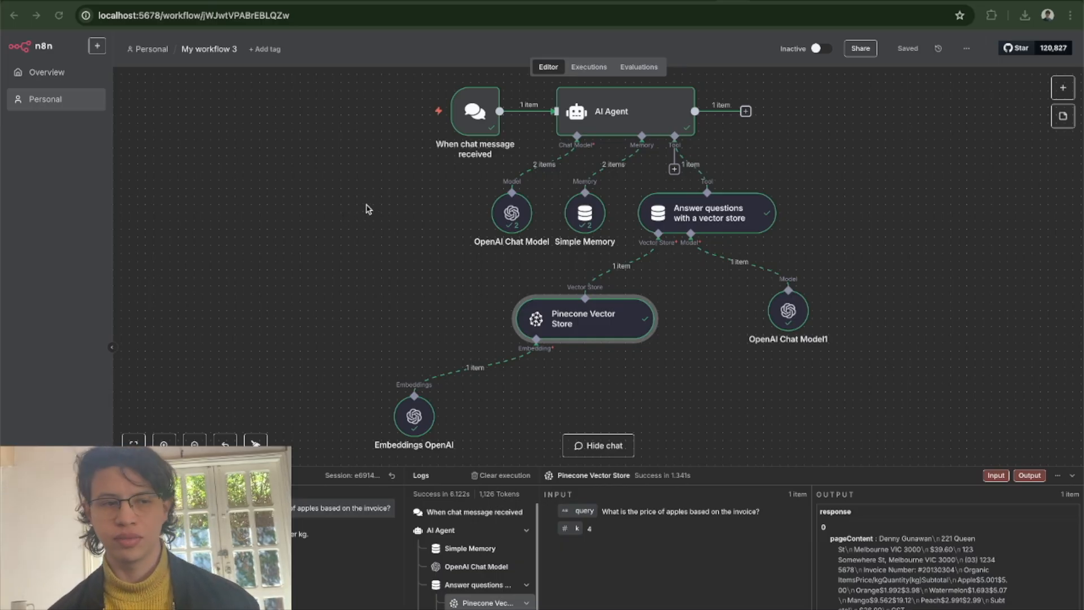
Open My workflow 2 and set the Default Data Loader's type of data to Binary.
{"action": "left_click", "coordinate": [148, 51]}
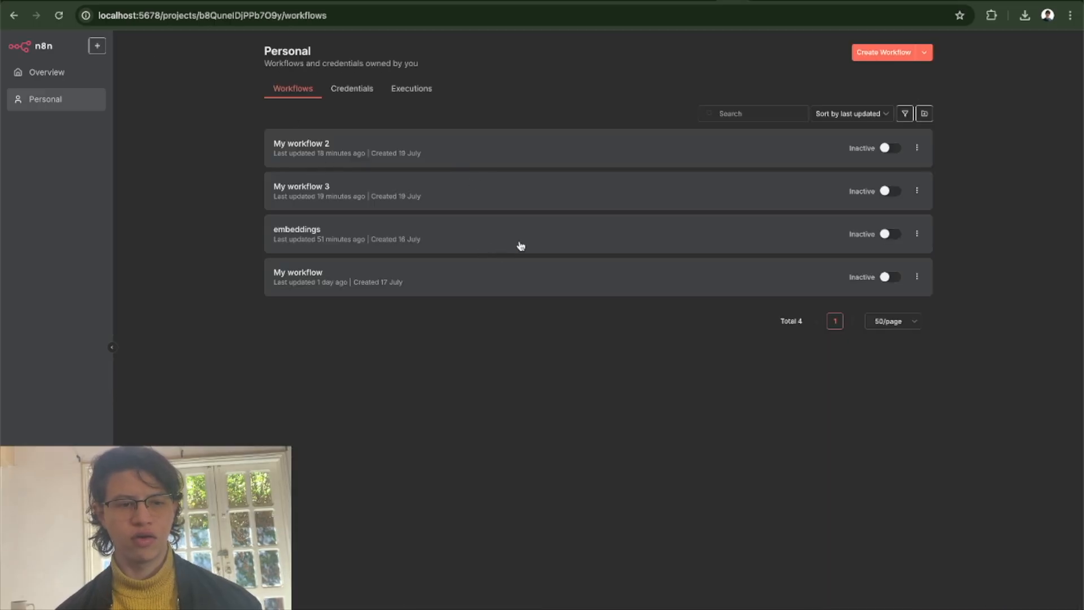
{"action": "left_click", "coordinate": [510, 145]}
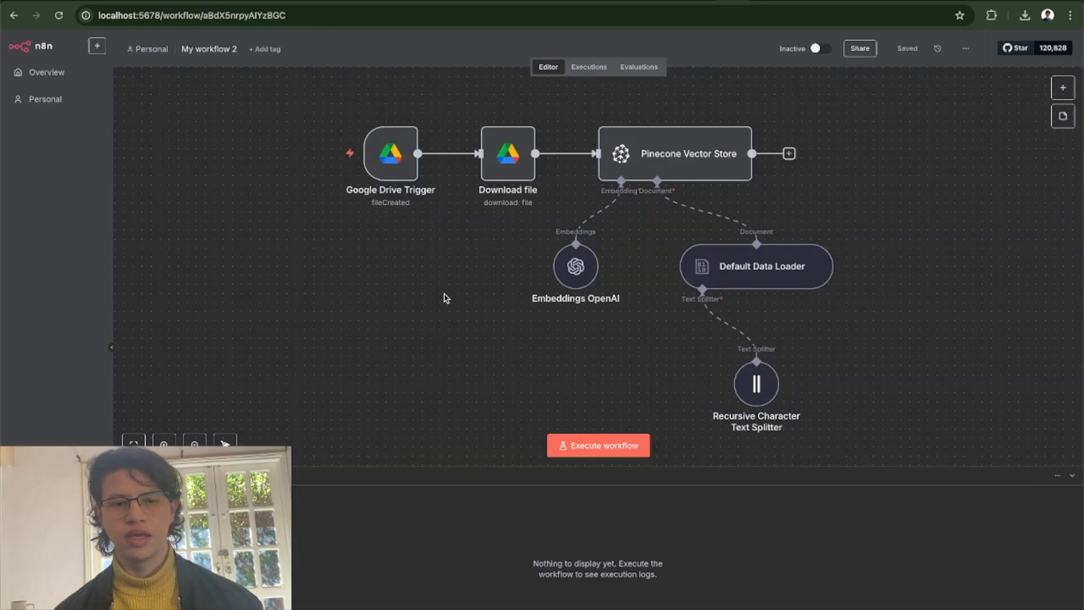
{"action": "double_click", "coordinate": [730, 277]}
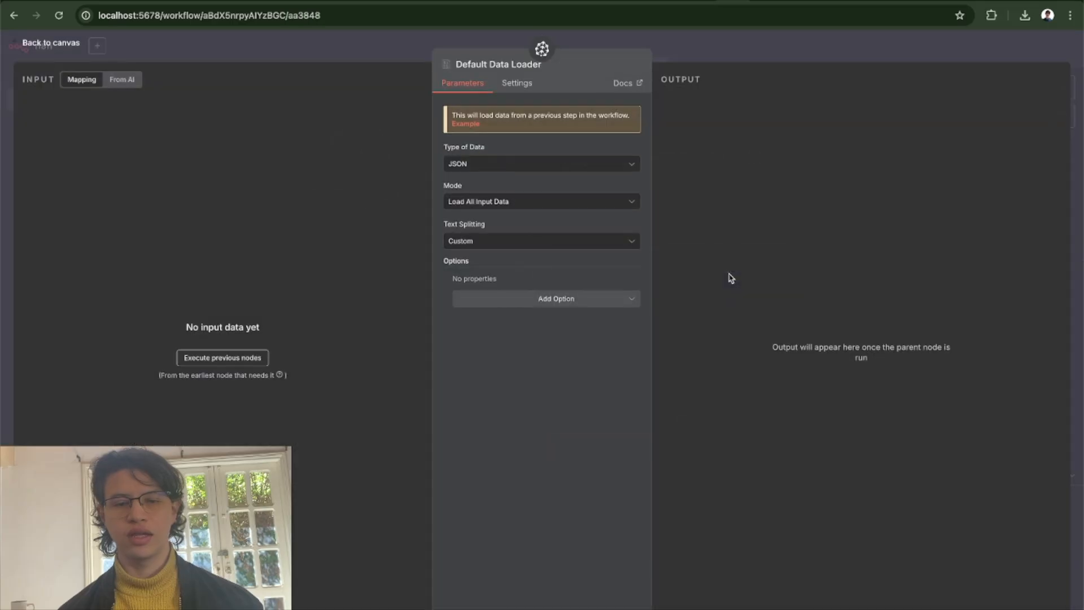
{"action": "left_click", "coordinate": [470, 167]}
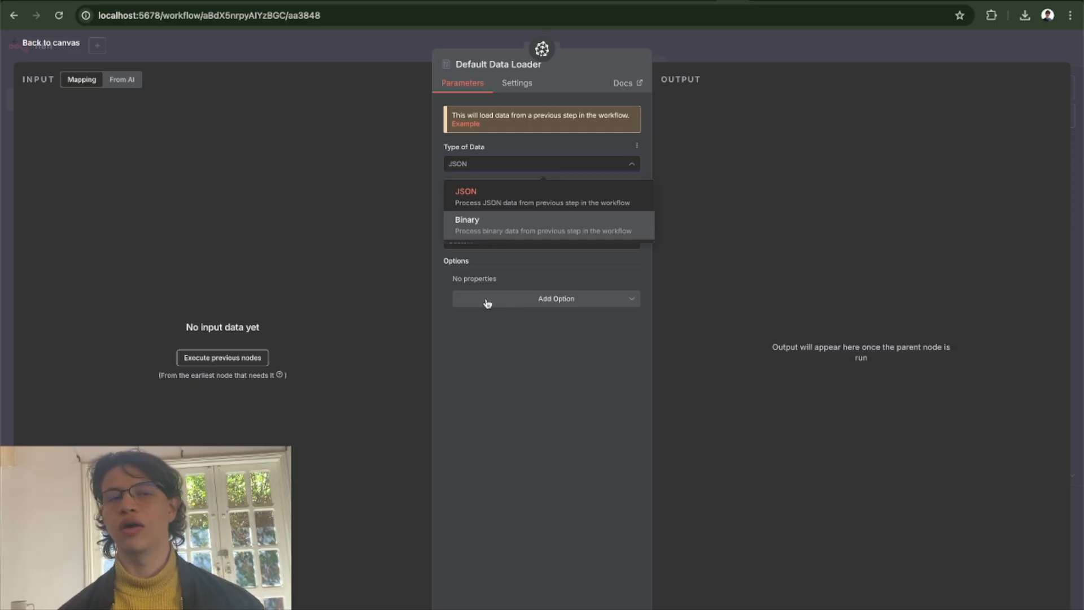
{"action": "left_click", "coordinate": [527, 231]}
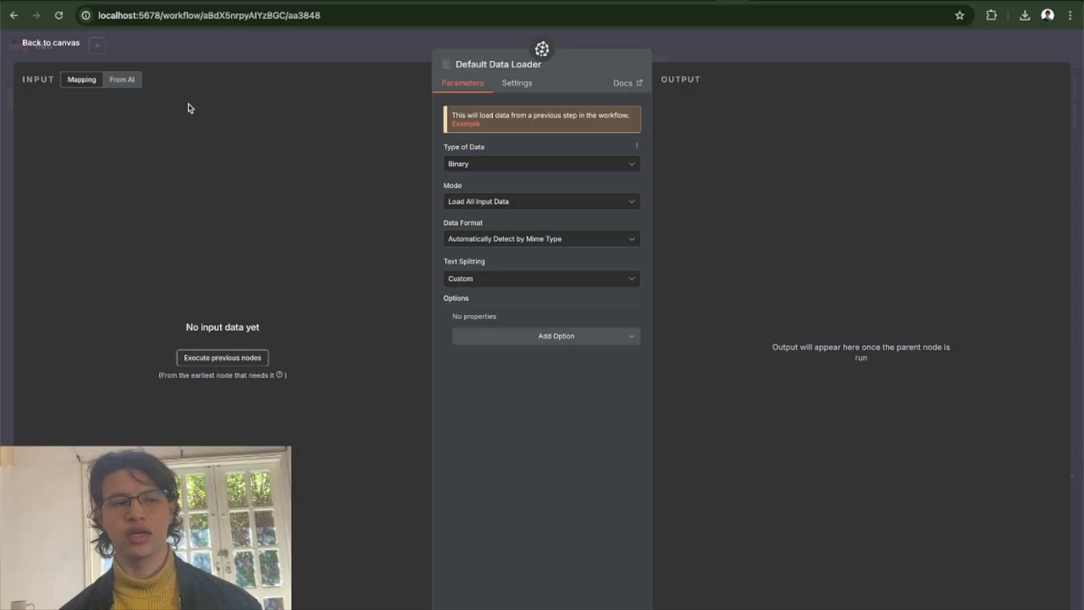
{"action": "left_click", "coordinate": [63, 46]}
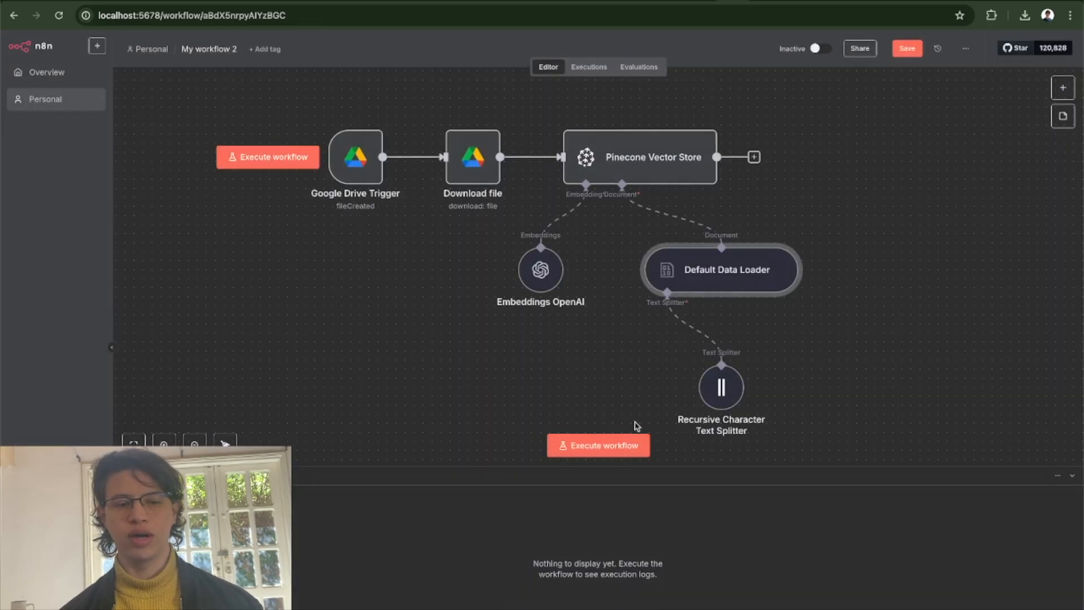
Execute My workflow 2 and examine the page content in the Default Data Loader's output.
{"action": "left_click", "coordinate": [600, 444]}
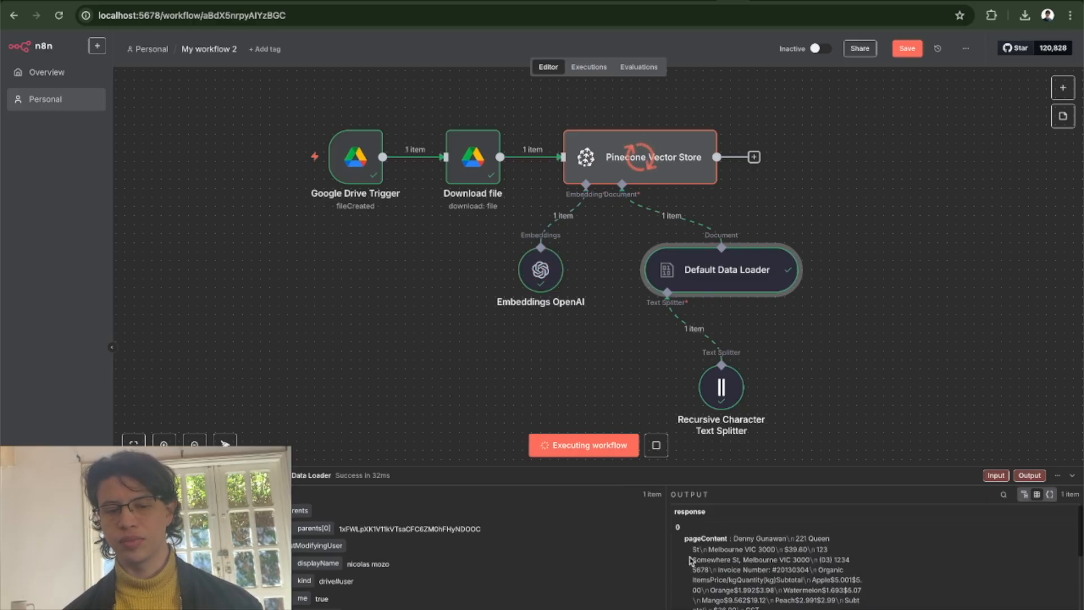
{"action": "left_click_drag", "start_coordinate": [685, 538], "coordinate": [790, 609]}
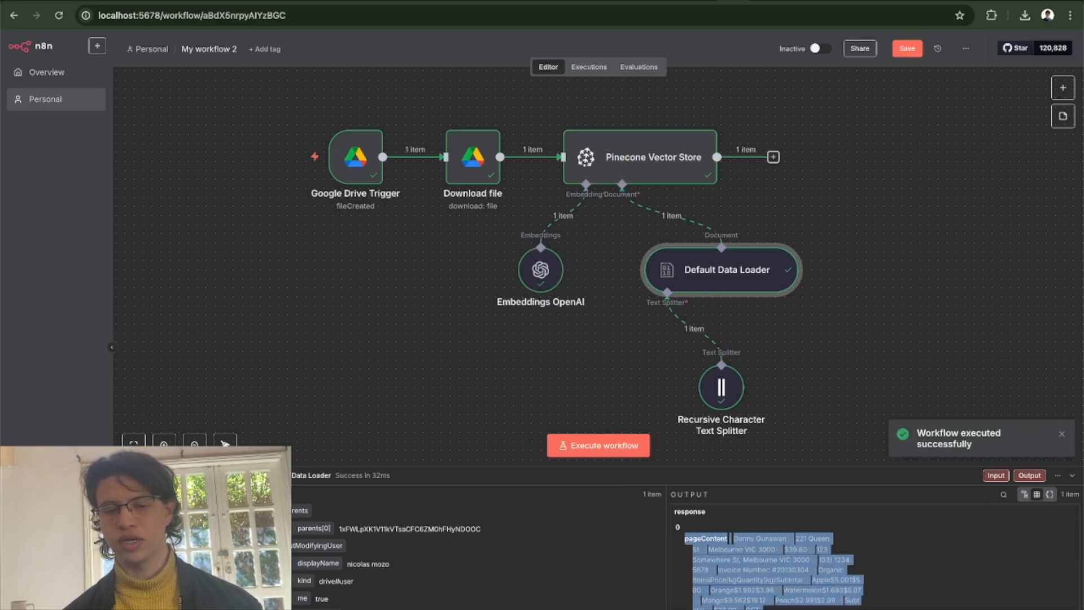
{"action": "scroll", "coordinate": [767, 564], "scroll_direction": "down", "scroll_amount": 2}
{"action": "scroll", "coordinate": [766, 554], "scroll_direction": "up", "scroll_amount": 1}
{"action": "left_click", "coordinate": [765, 542]}
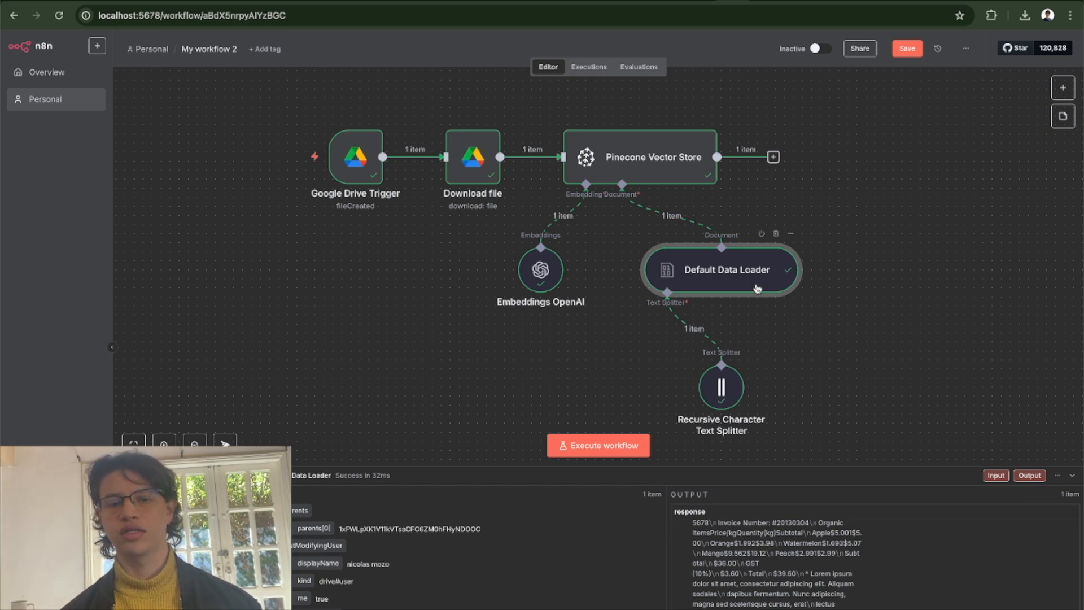
Save My workflow 2 on leaving it, and open My workflow 3 from the personal workflows.
{"action": "scroll", "coordinate": [867, 308], "scroll_direction": "down", "scroll_amount": 1}
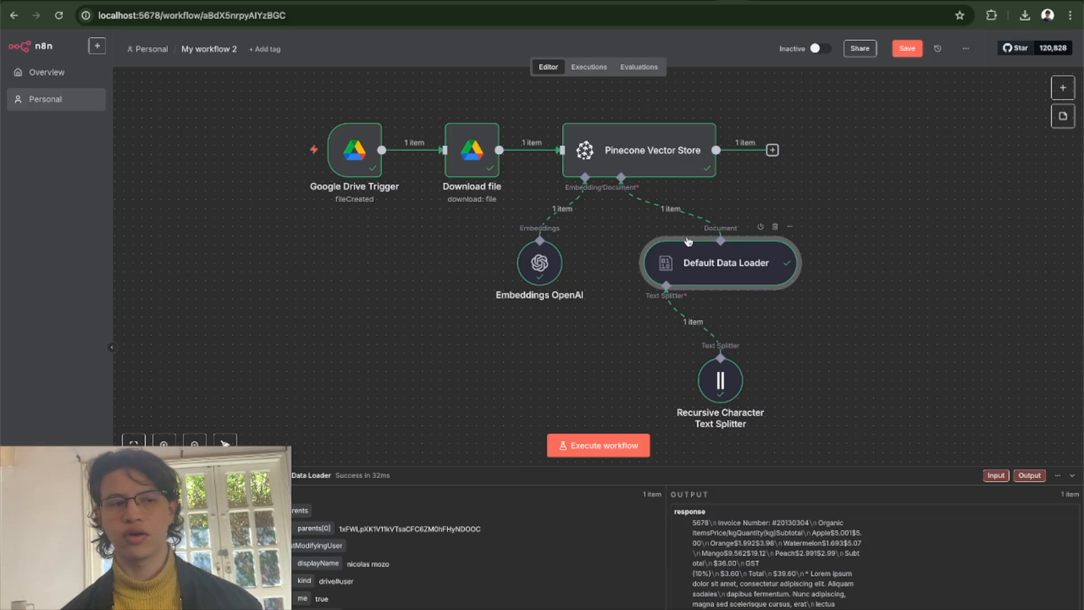
{"action": "left_click", "coordinate": [154, 51]}
{"action": "left_click", "coordinate": [636, 366]}
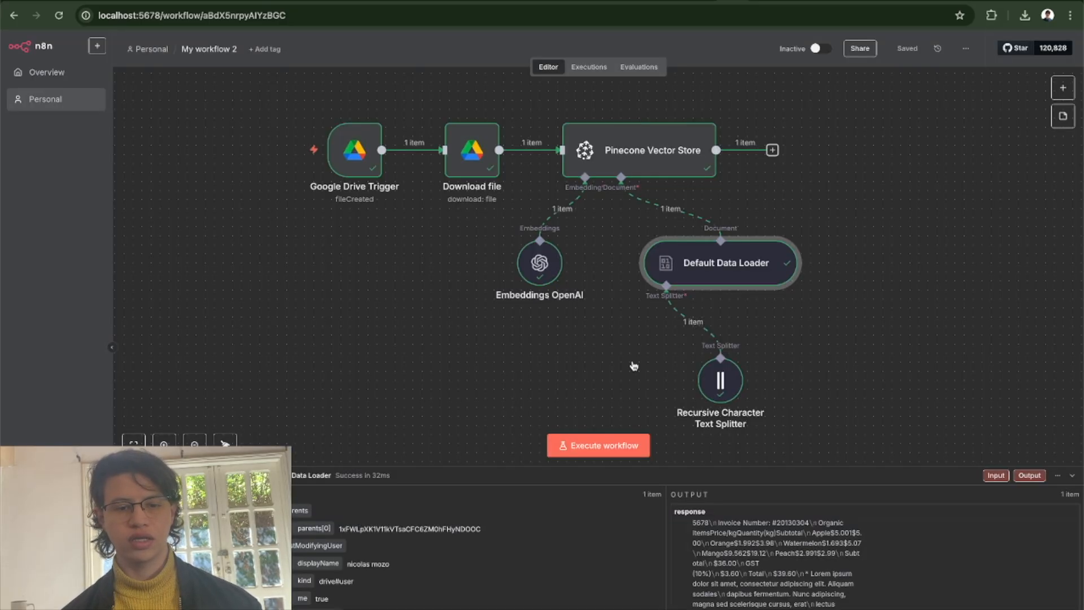
{"action": "left_click", "coordinate": [523, 188]}
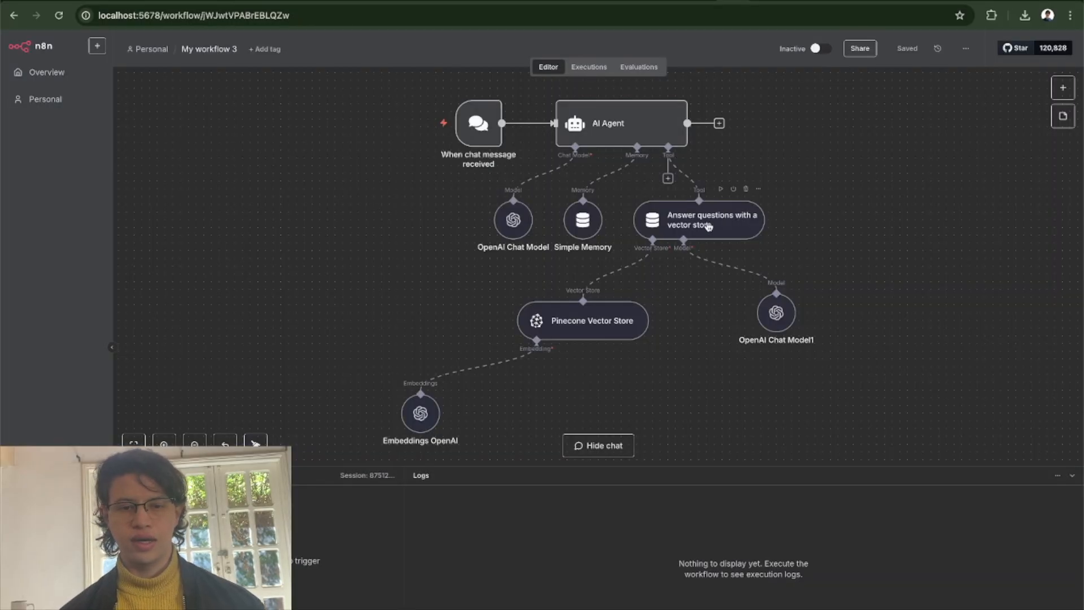
Check the Pinecone index selected in the Pinecone Vector Store node, and switch to the invoicesample.pdf preview in Google Drive.
{"action": "double_click", "coordinate": [583, 326]}
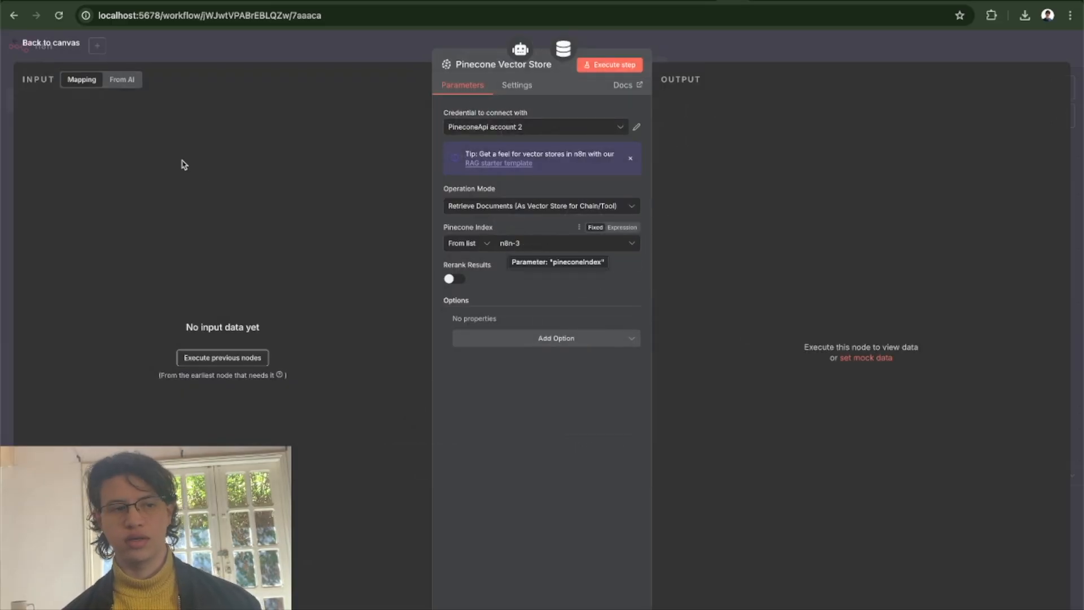
{"action": "left_click", "coordinate": [49, 42]}
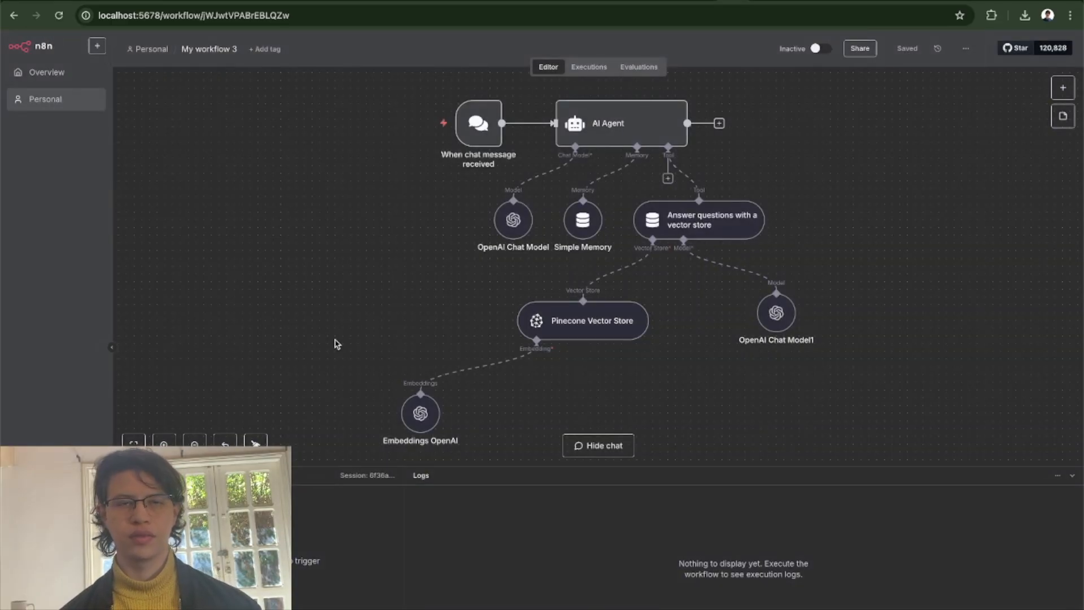
{"action": "left_click", "coordinate": [762, 2]}
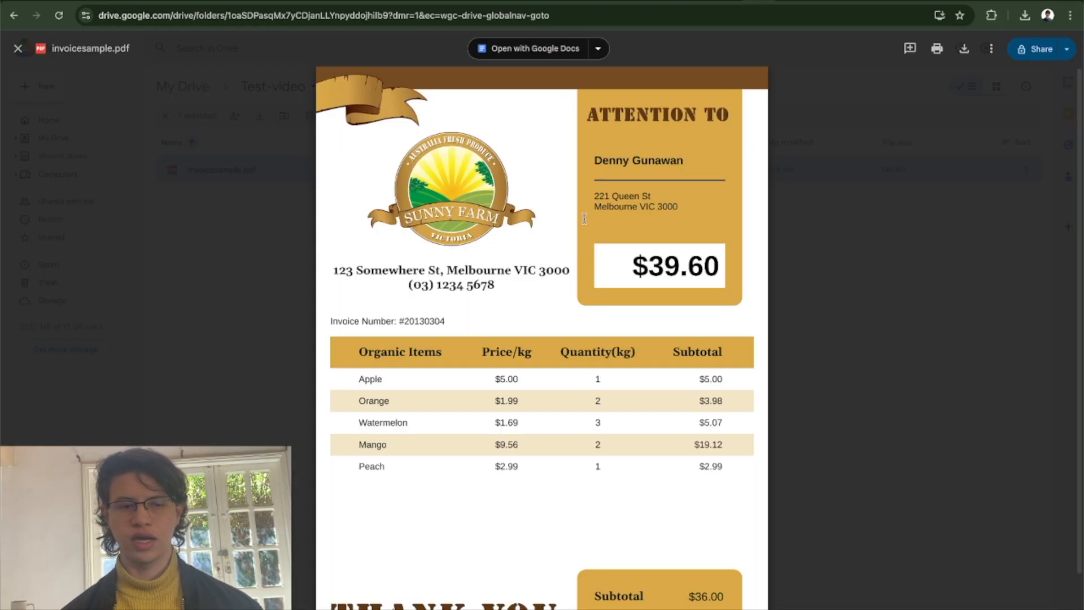
Check the total amount on the invoice, return to My workflow 3 in n8n, and ask its chat "whats the total price in the invoice?".
{"action": "double_click", "coordinate": [663, 267]}
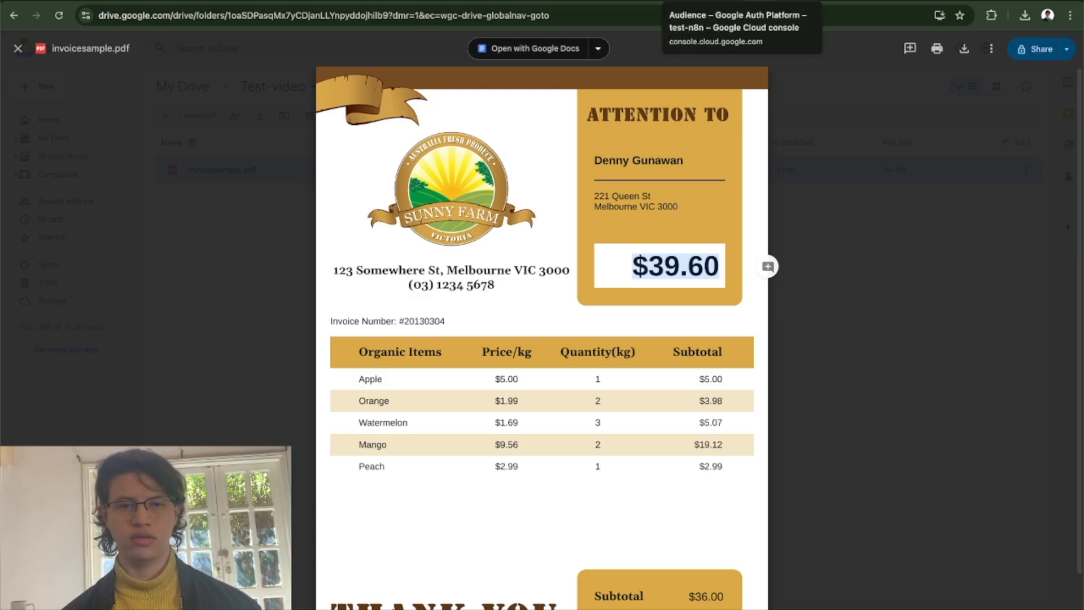
{"action": "left_click", "coordinate": [731, 3]}
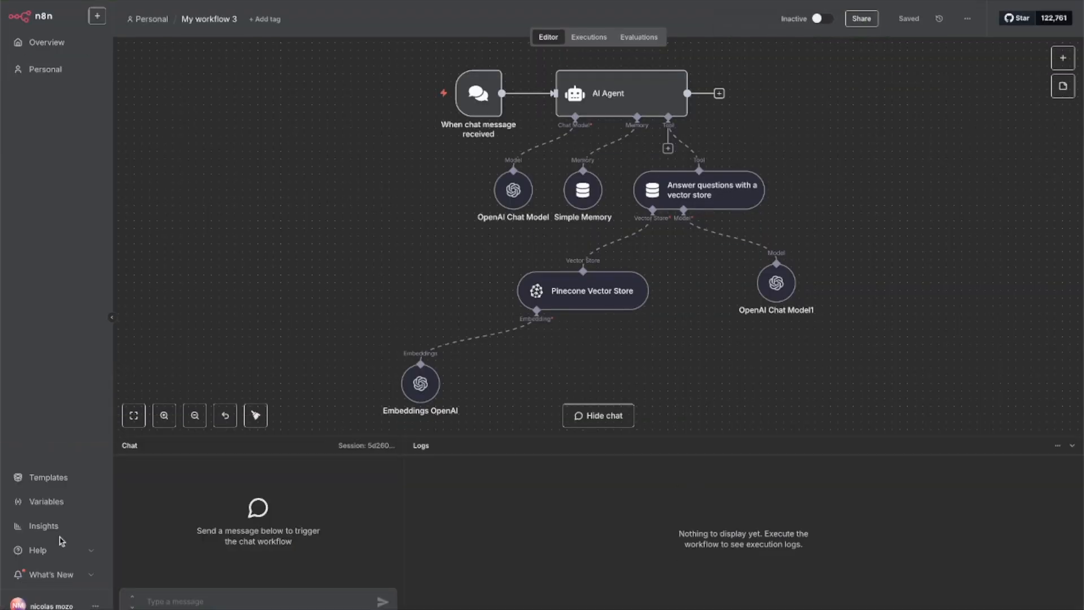
{"action": "left_click", "coordinate": [208, 602]}
{"action": "type", "text": "whats the total price in the invoice"}
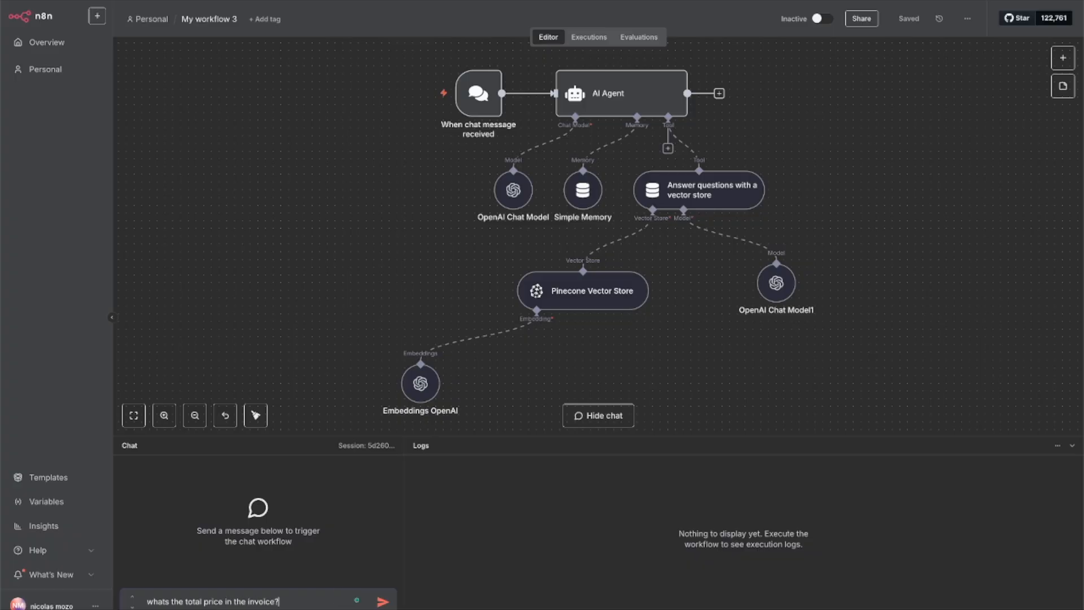
{"action": "type", "text": "?"}
{"action": "key", "text": "Return"}
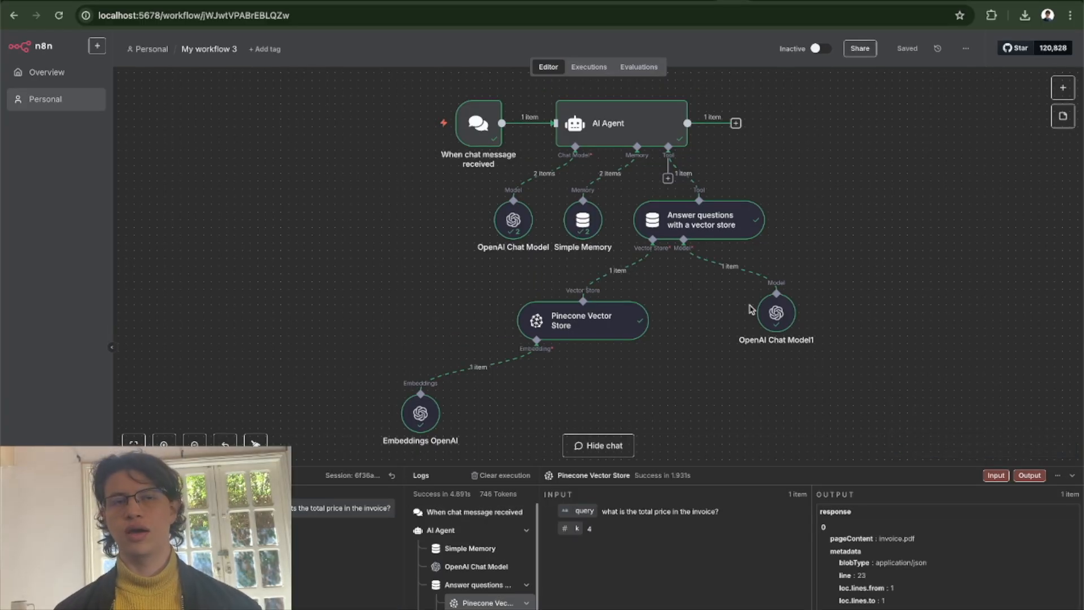
{"action": "scroll", "coordinate": [751, 309], "scroll_direction": "right", "scroll_amount": 2}
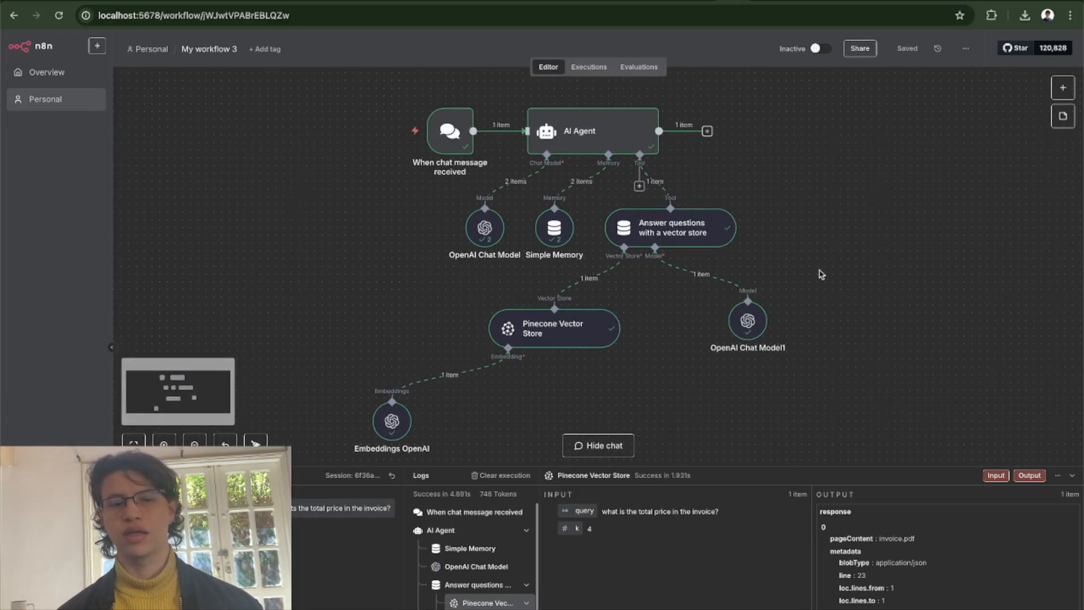
{"action": "scroll", "coordinate": [822, 275], "scroll_direction": "left", "scroll_amount": 1}
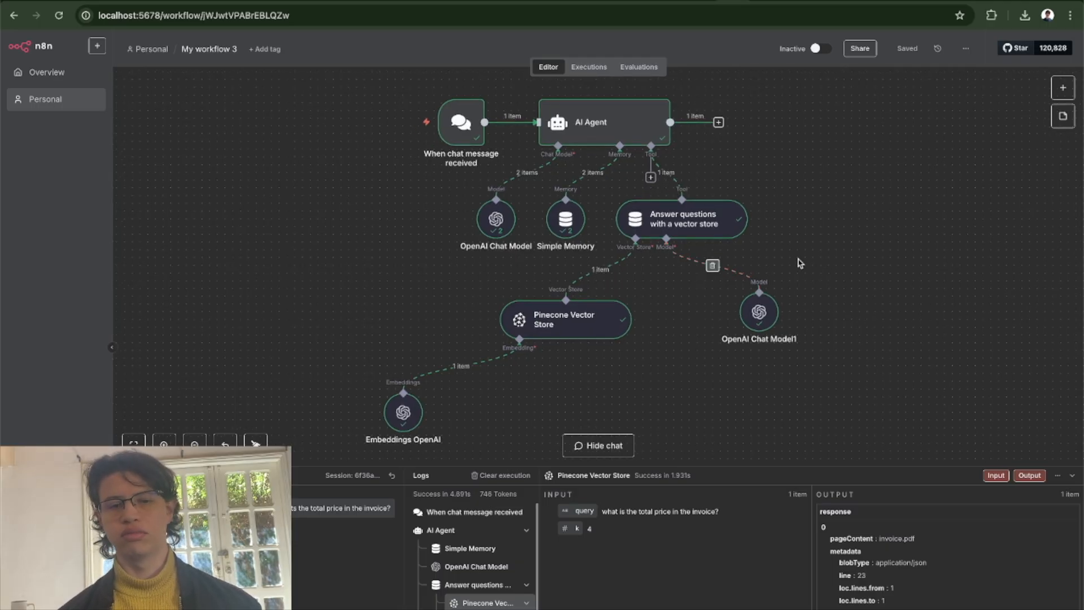
{"action": "mouse_move", "coordinate": [445, 131]}
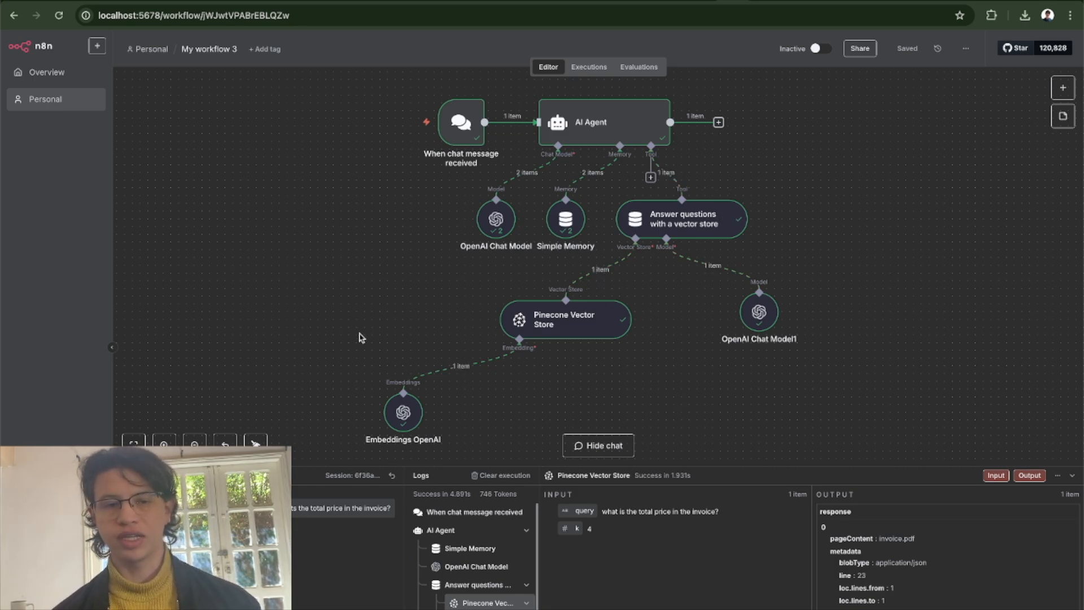
{"action": "scroll", "coordinate": [351, 235], "scroll_direction": "left", "scroll_amount": 2}
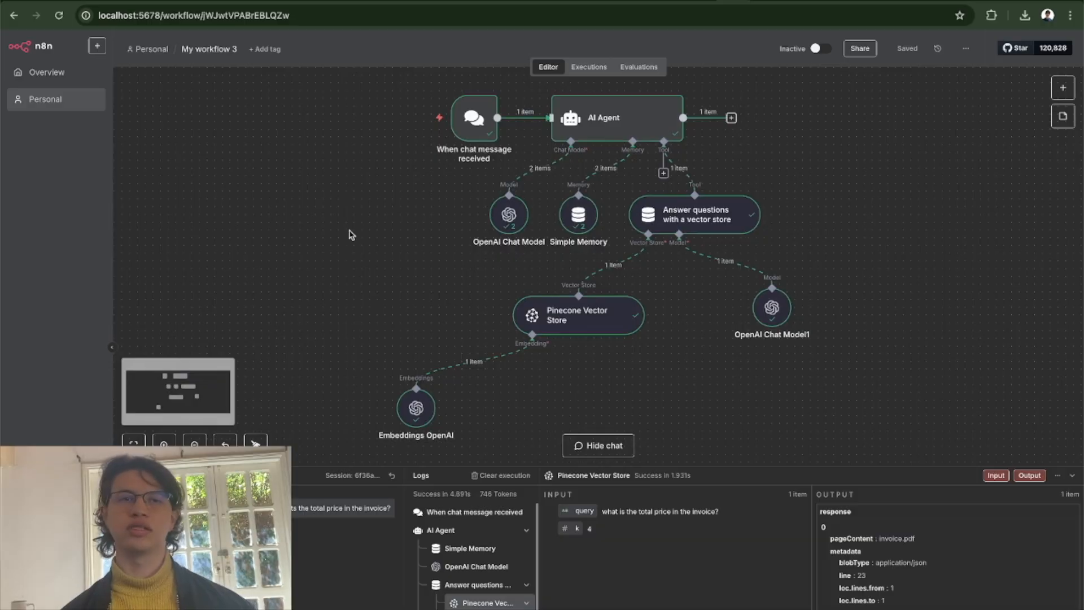